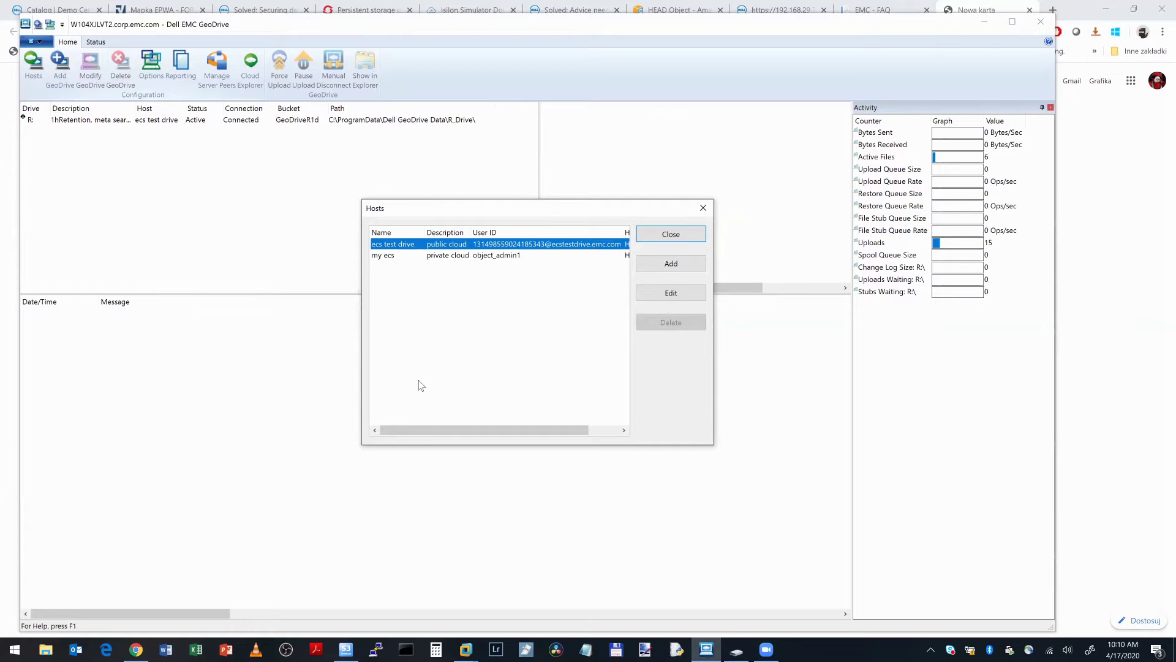
# Switch to Chrome and review the ECS Test Drive FAQ, including the answer on the storage space allowance
pyautogui.click(139, 648)
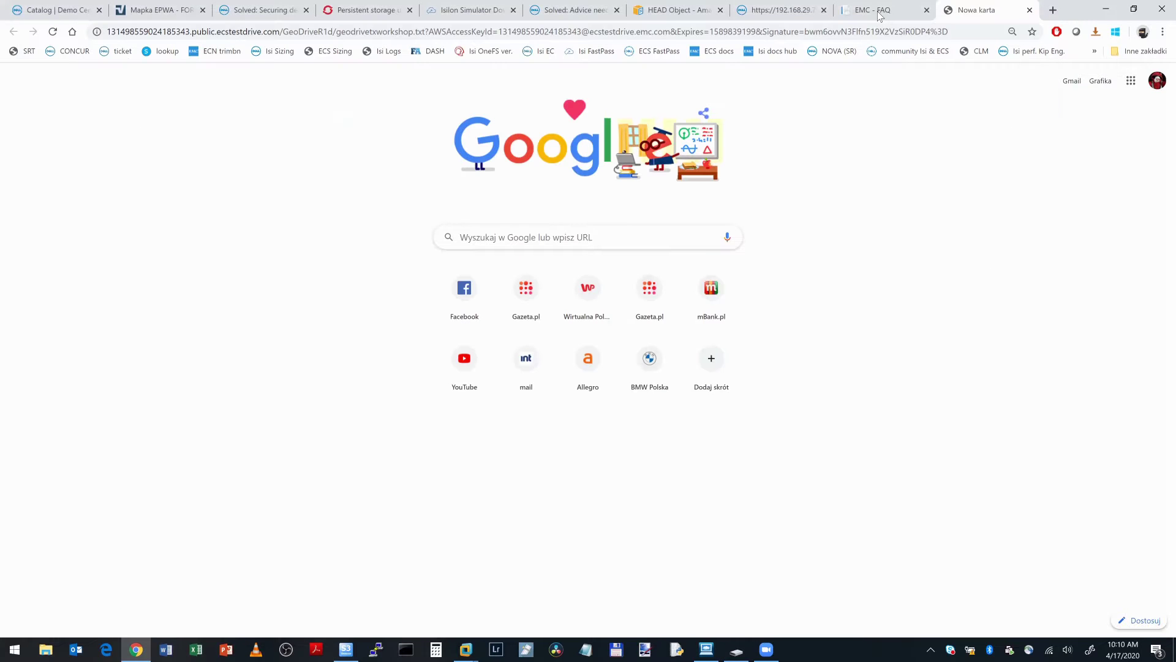
pyautogui.hotkey('ctrl', 'shift', 'Tab')
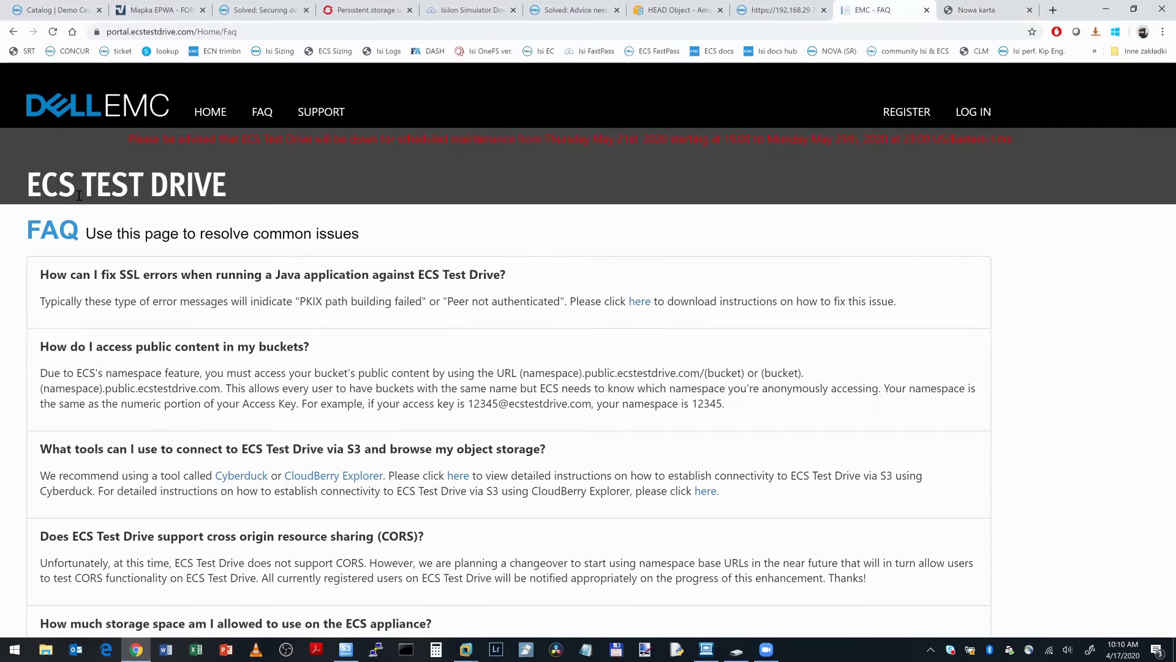
pyautogui.moveTo(30, 183); pyautogui.dragTo(224, 182)
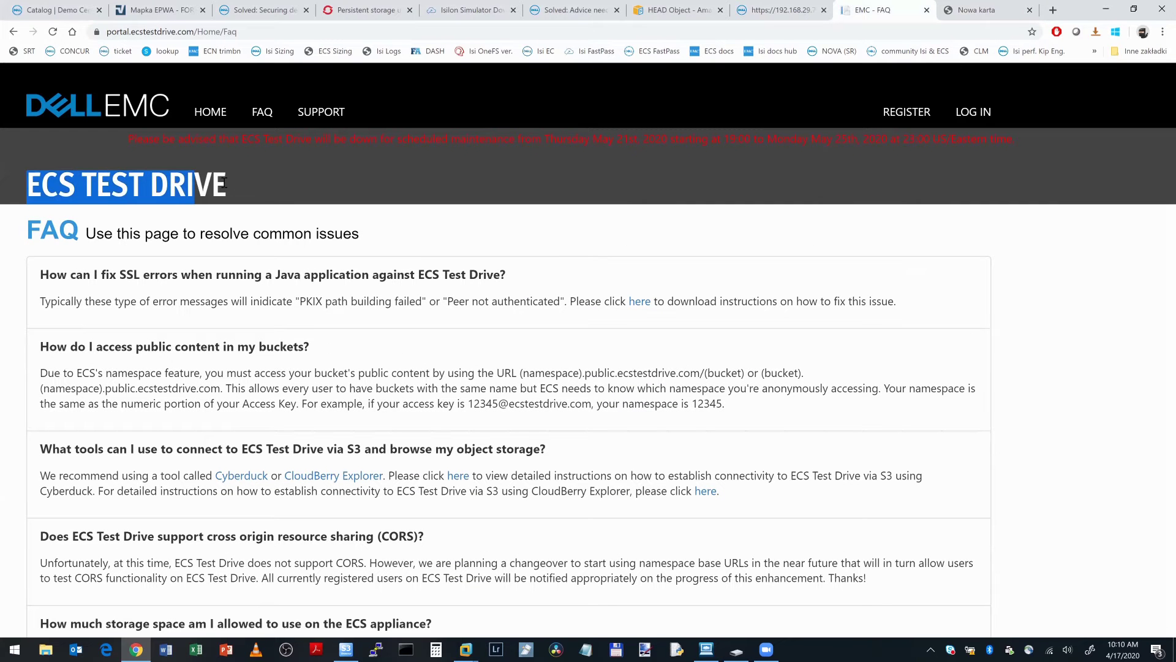
pyautogui.click(392, 198)
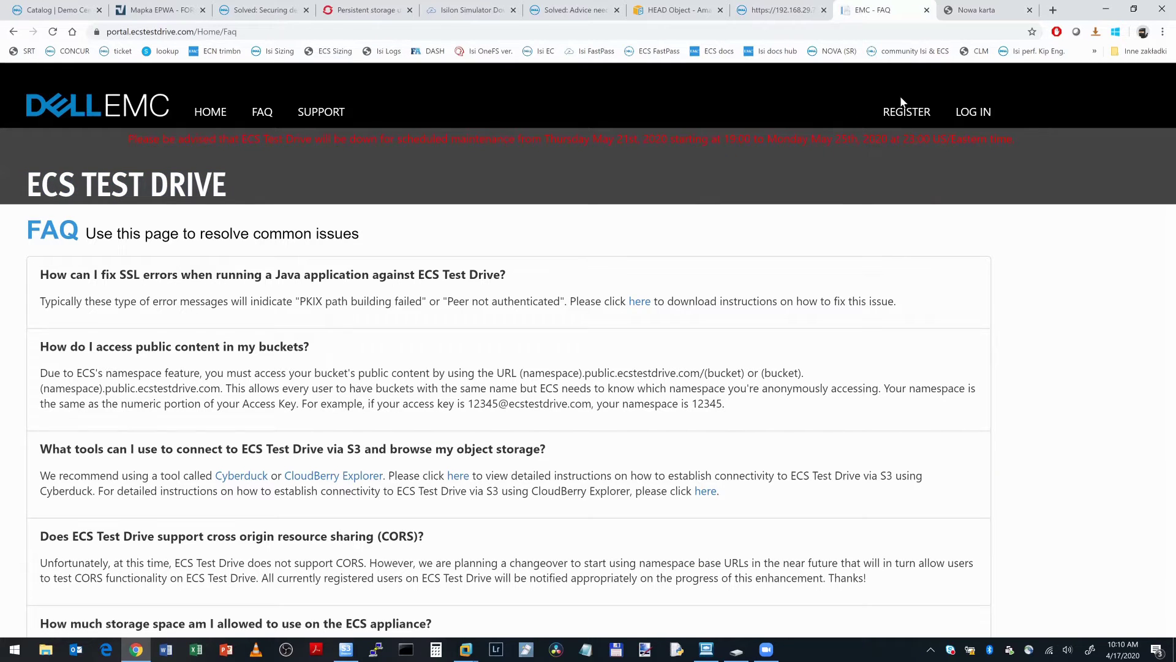
pyautogui.scroll(-1, 539, 299)
pyautogui.scroll(-3, 540, 299)
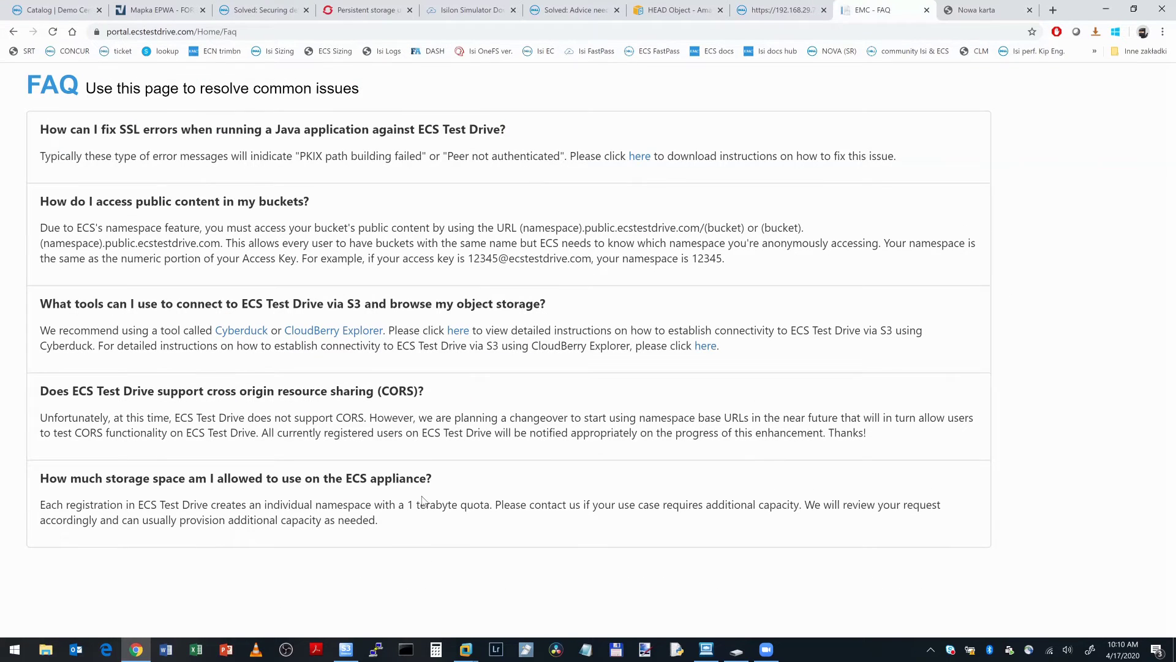
pyautogui.moveTo(409, 504); pyautogui.dragTo(491, 507)
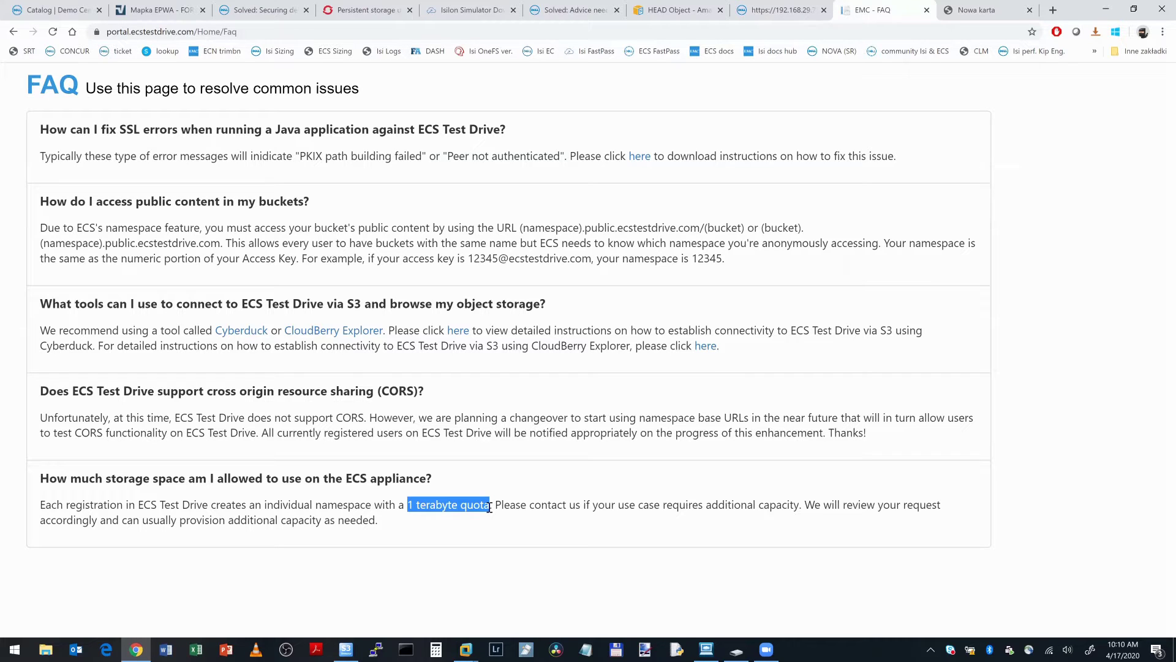
pyautogui.click(1106, 8)
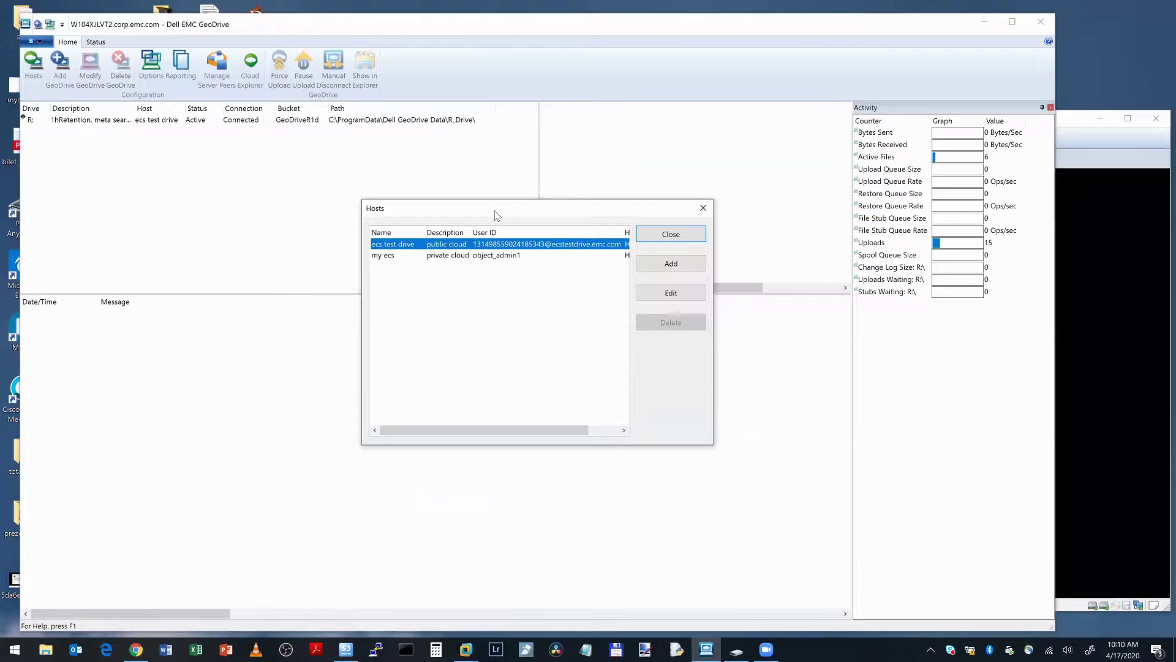
# Open the ecs test drive host for editing and review its user ID and secret access key fields, consulting the ECS Test Drive portal in Chrome
pyautogui.moveTo(494, 211); pyautogui.dragTo(472, 211)
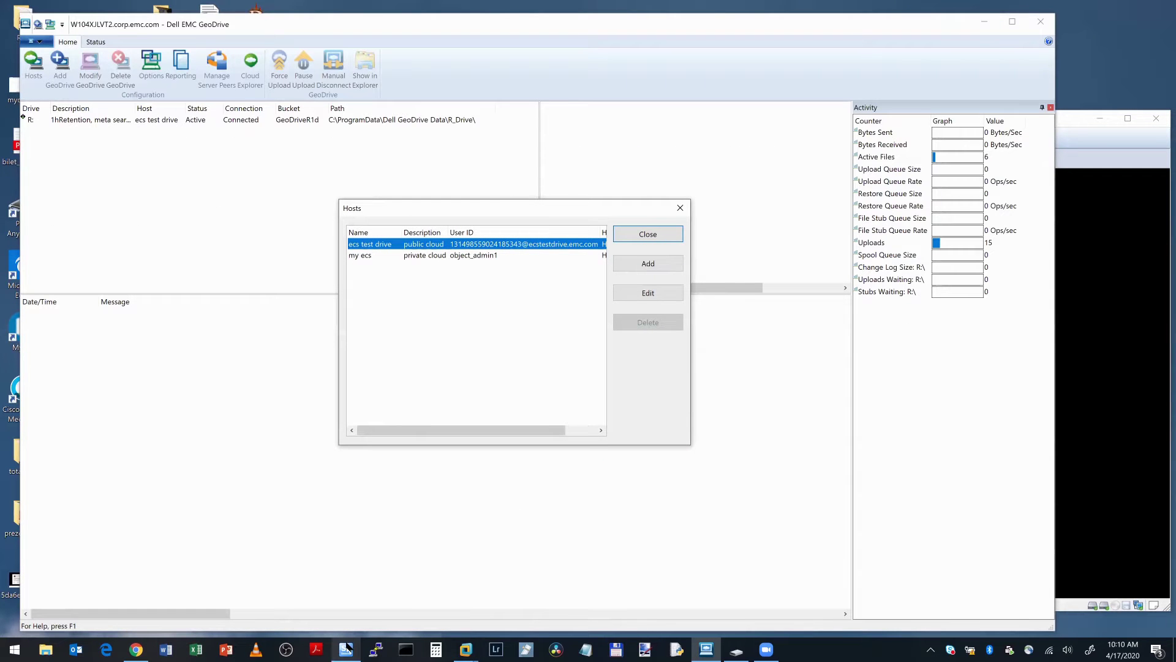
pyautogui.moveTo(346, 648)
pyautogui.click(647, 294)
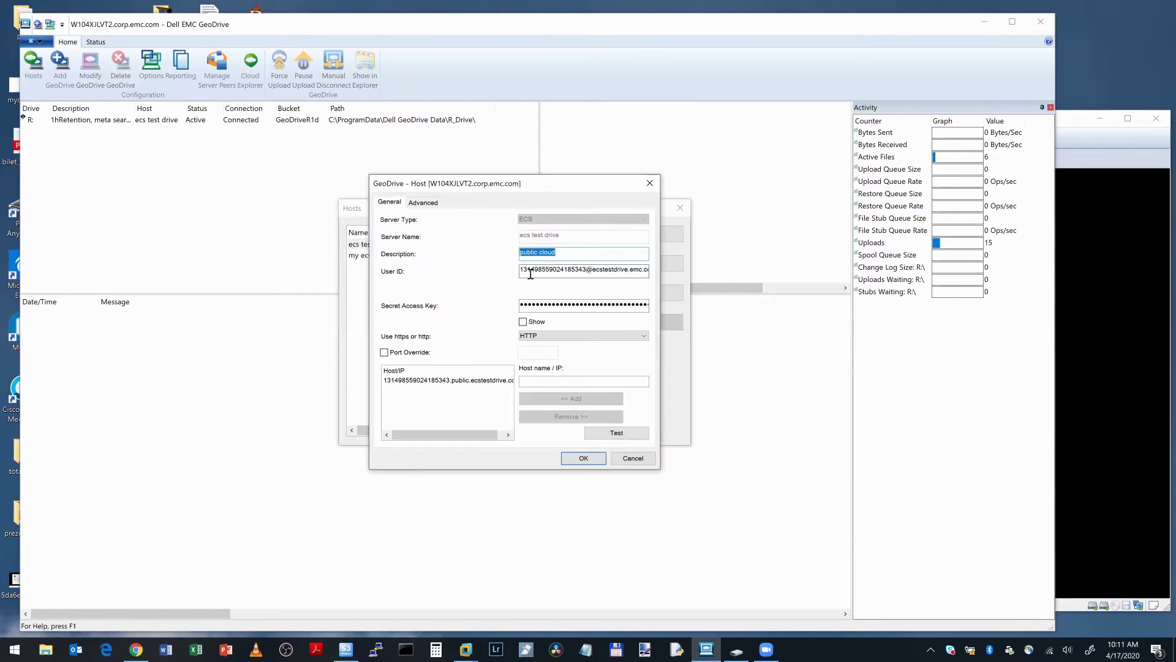
pyautogui.click(136, 649)
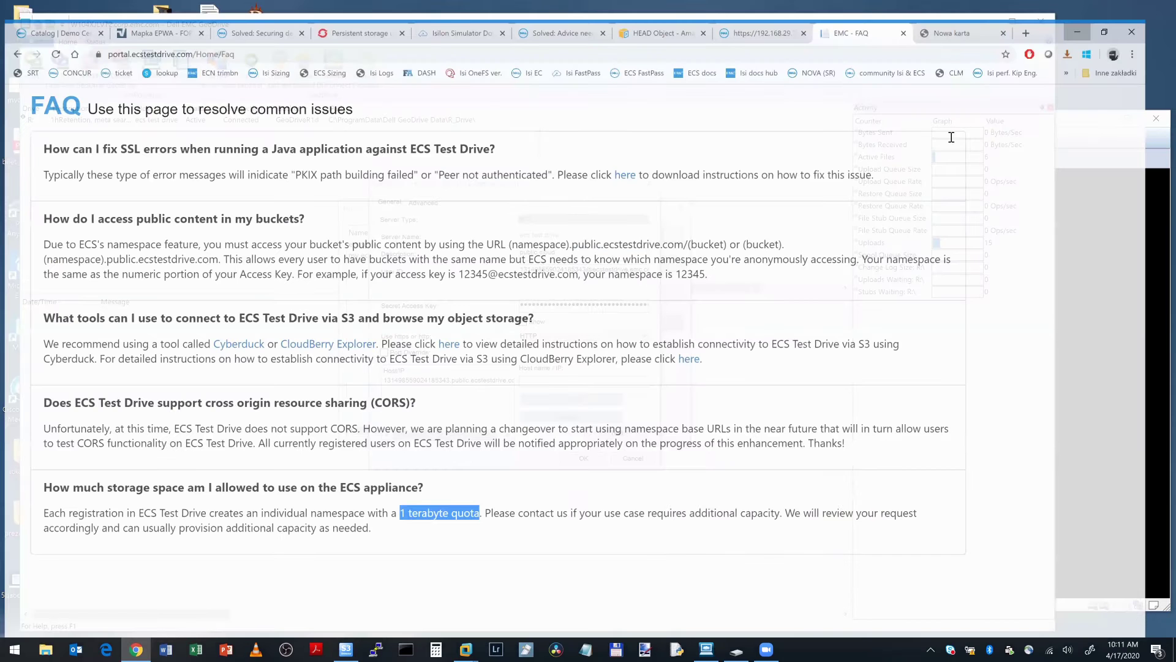
pyautogui.scroll(2, 937, 109)
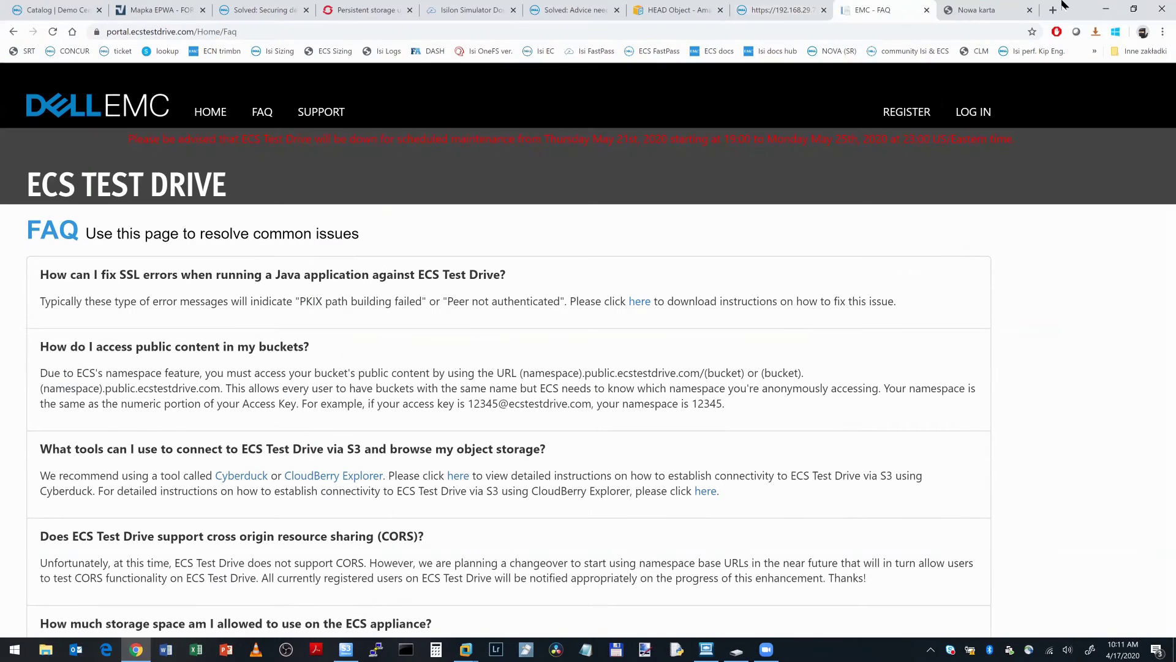
pyautogui.click(1102, 8)
pyautogui.moveTo(523, 269); pyautogui.dragTo(653, 274)
pyautogui.doubleClick(523, 305)
pyautogui.click(522, 305)
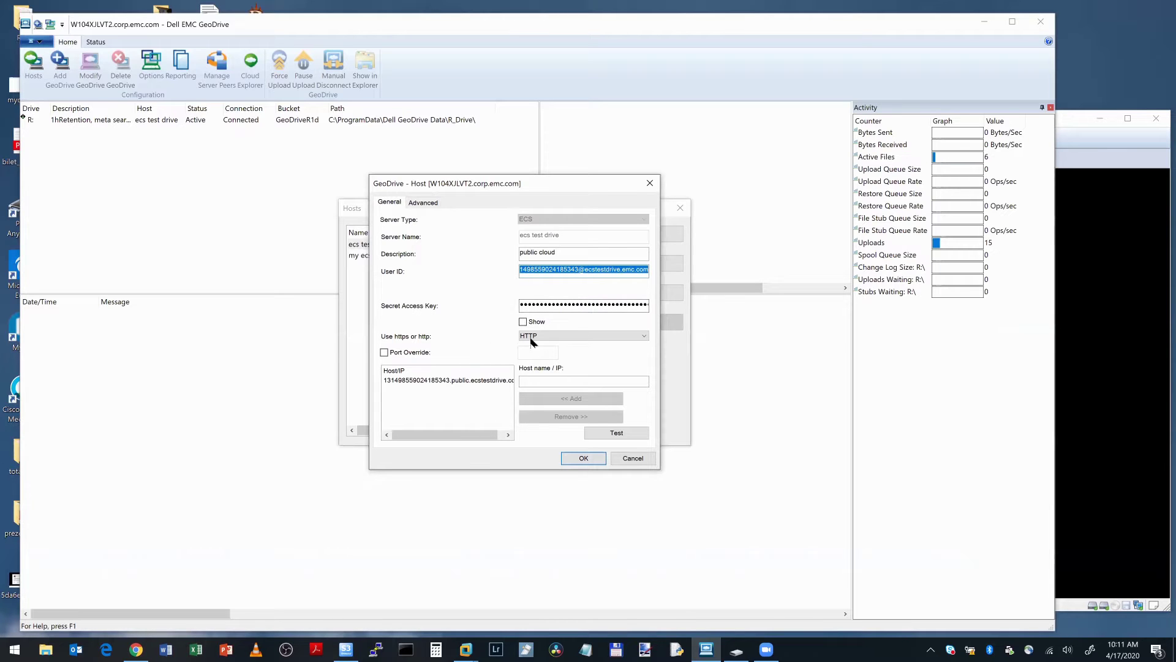
# Test the connection to the ecs test drive host, and close the results and the host settings
pyautogui.click(610, 431)
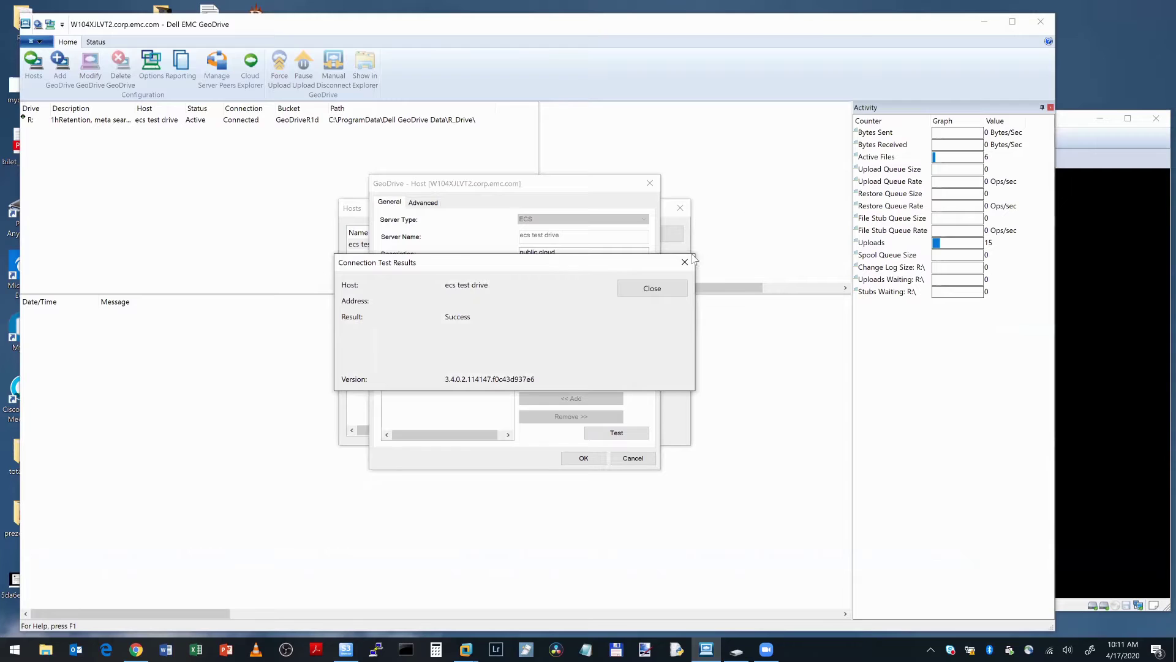
pyautogui.click(684, 261)
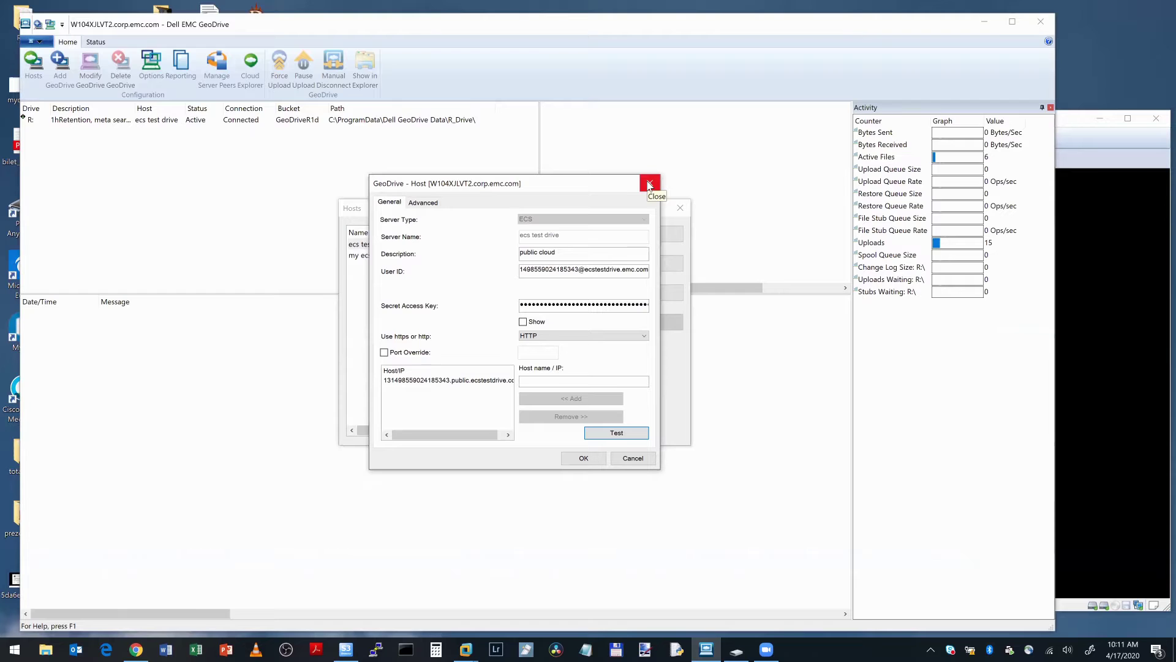
pyautogui.click(650, 184)
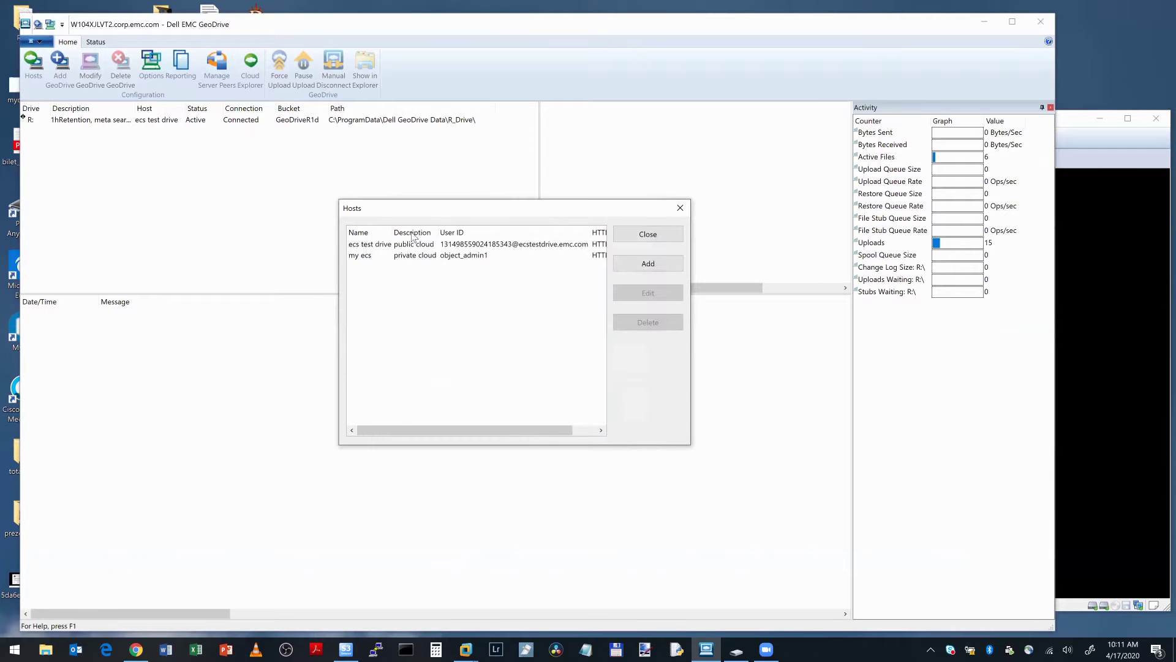
# Select the my ecs host and view the ECS-3.4 virtual machine behind it in VMware Workstation
pyautogui.click(353, 258)
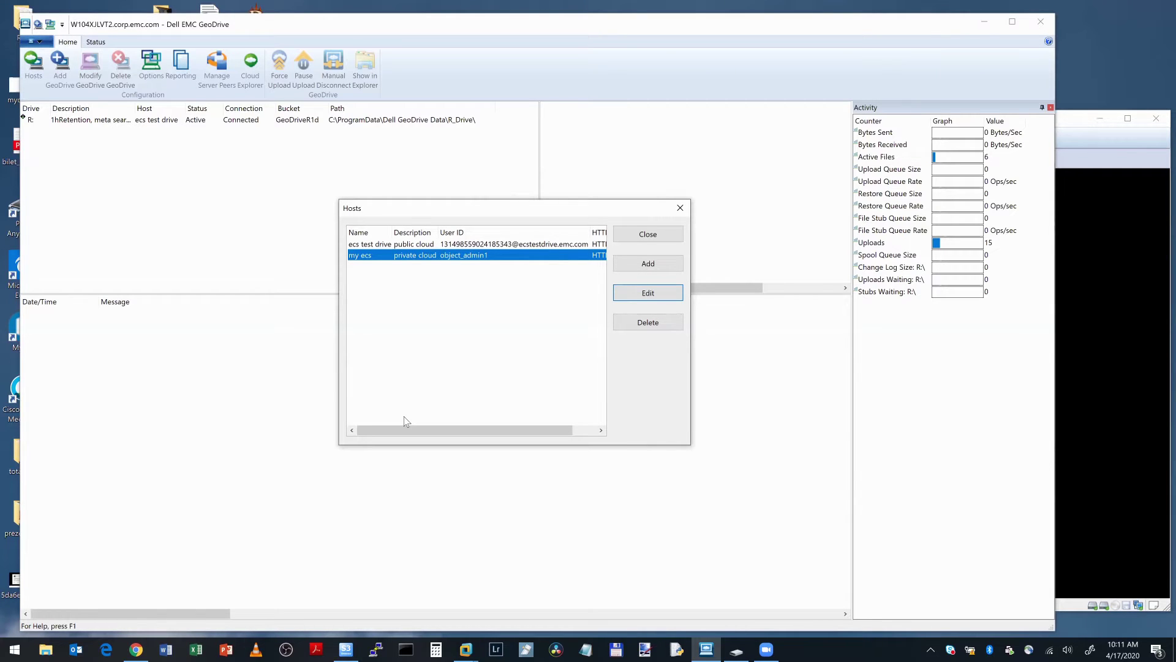
pyautogui.click(466, 650)
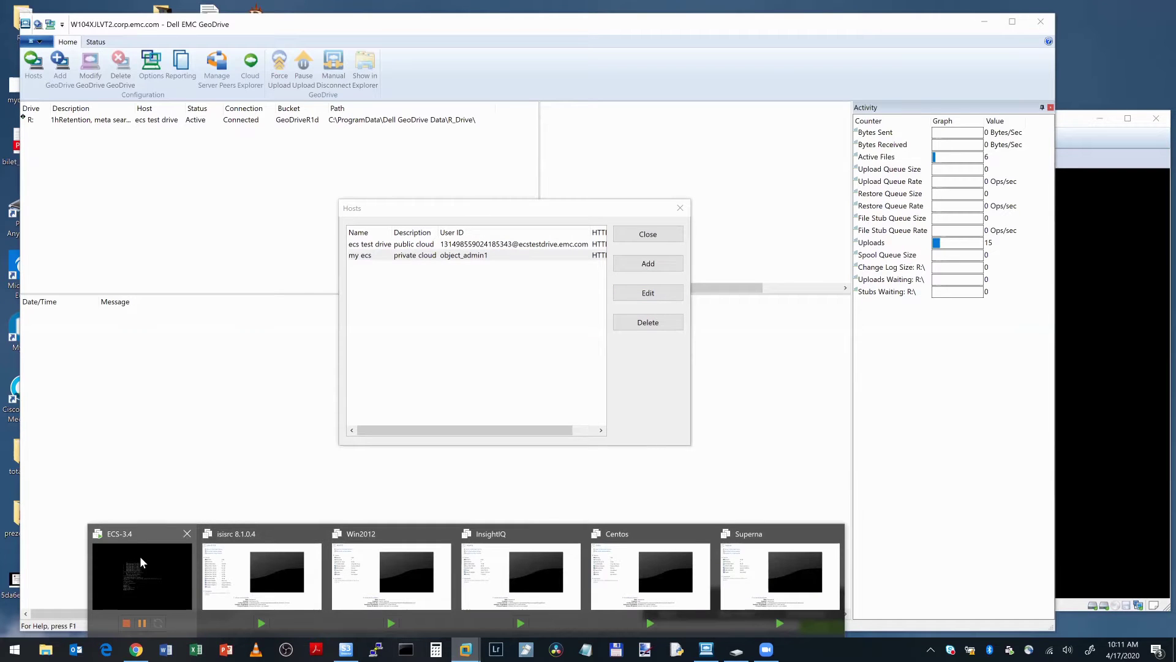
pyautogui.click(138, 576)
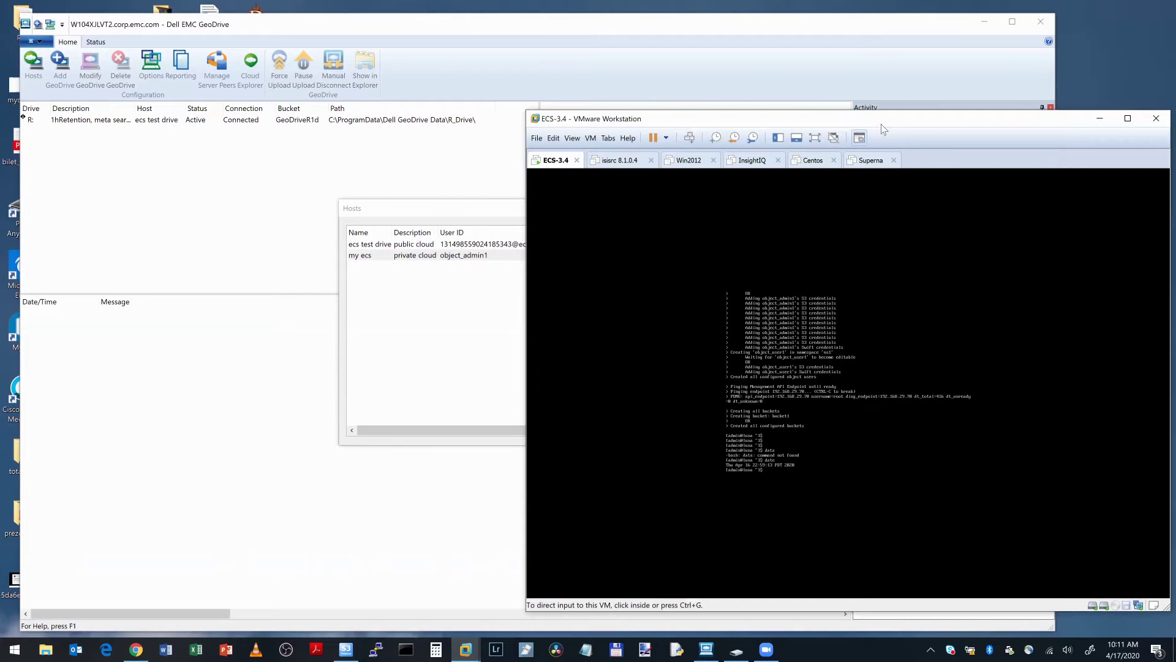
pyautogui.moveTo(721, 123); pyautogui.dragTo(555, 118)
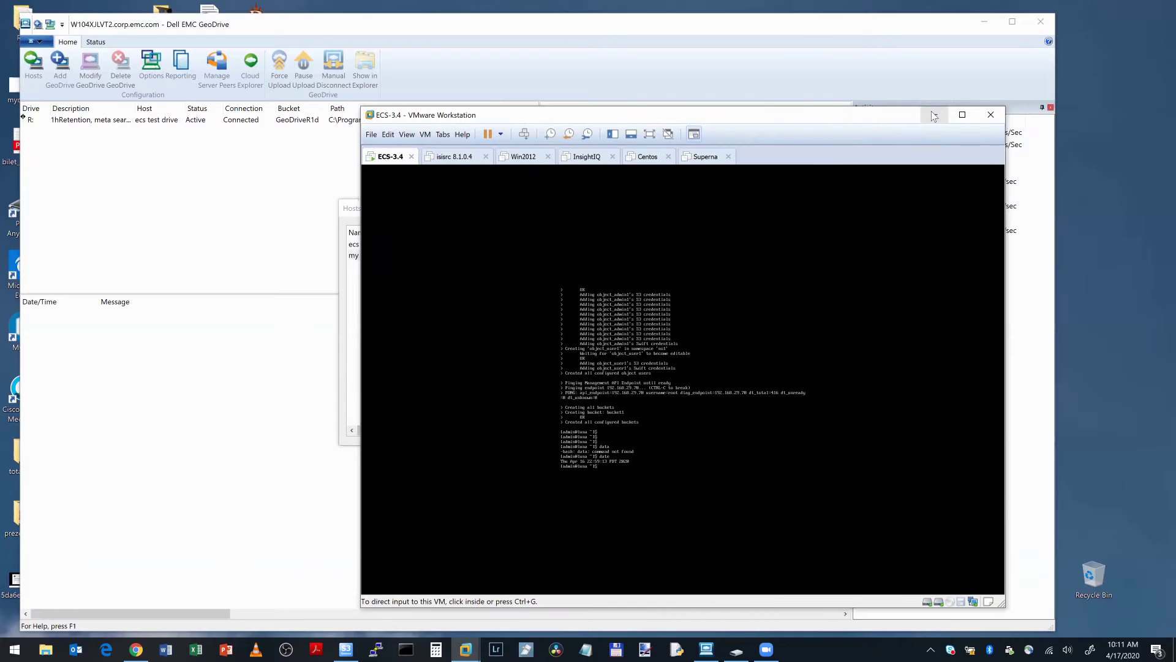
pyautogui.click(932, 114)
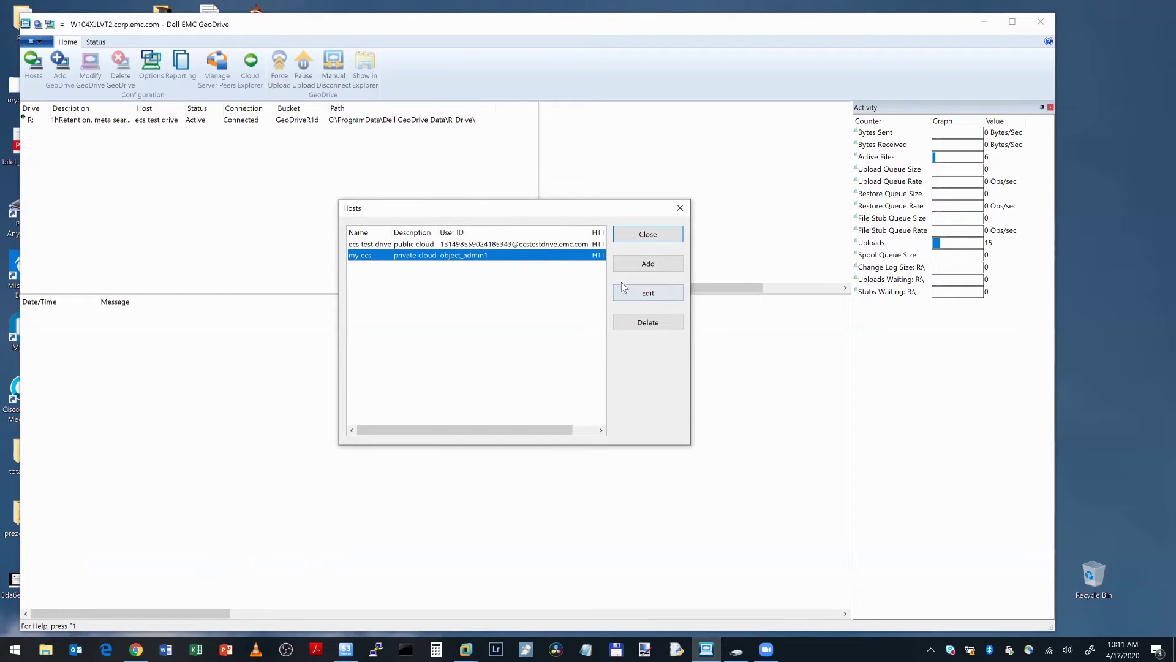
# Test the connection to the my ecs private cloud host, and close its settings and the Hosts list
pyautogui.click(646, 294)
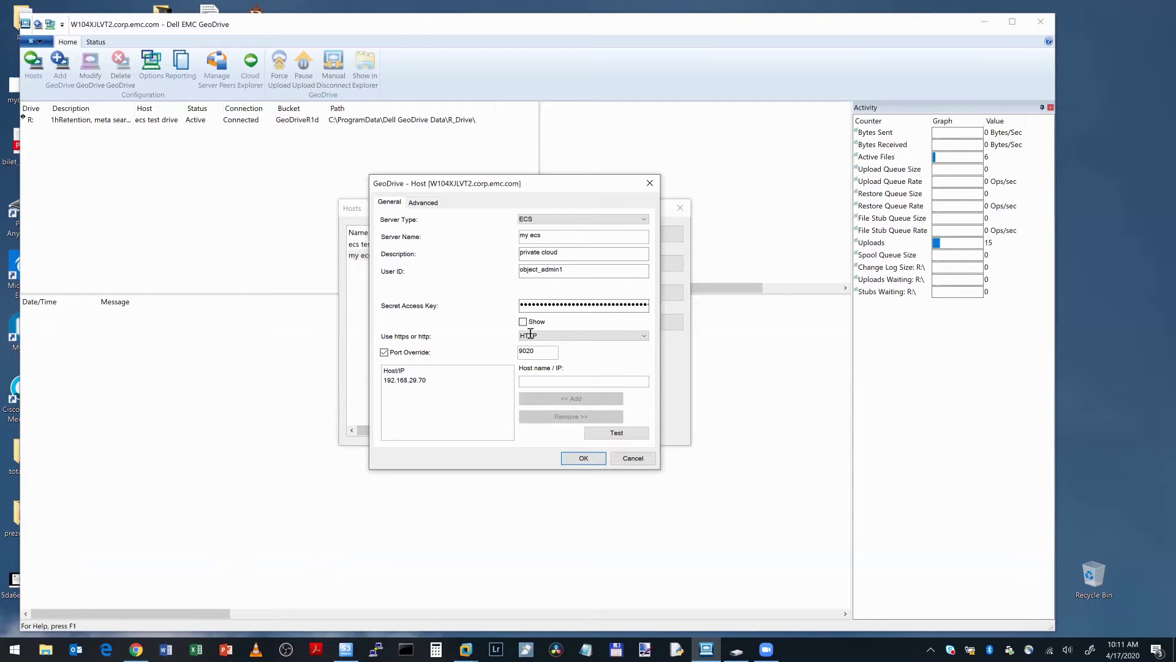
pyautogui.click(610, 434)
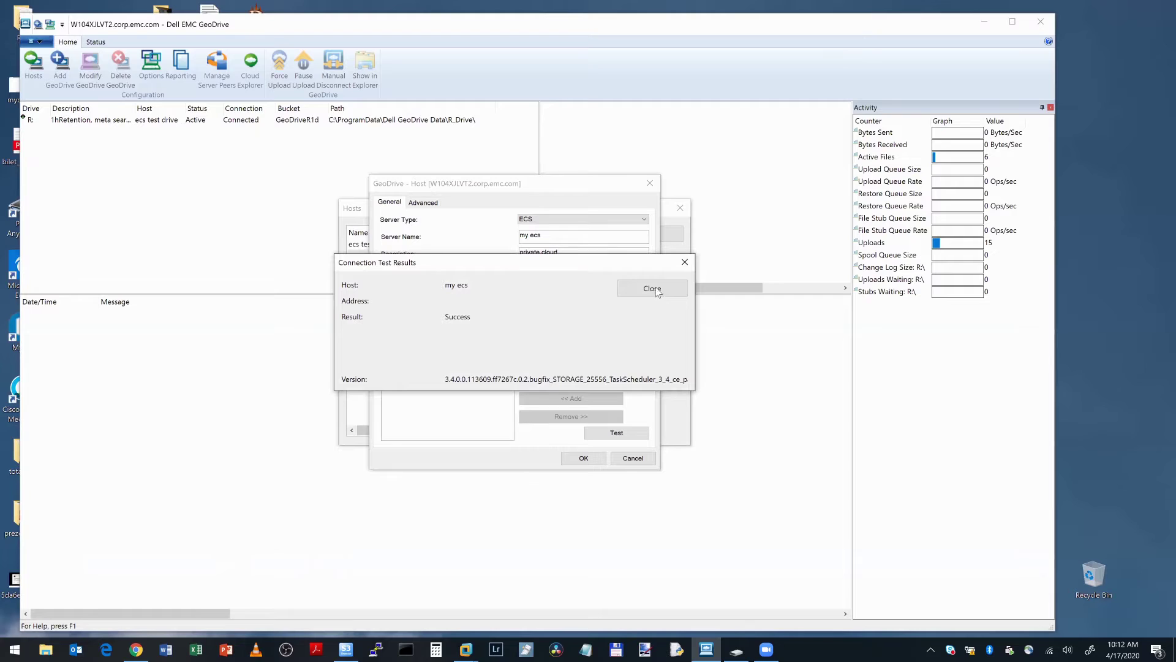
pyautogui.click(659, 289)
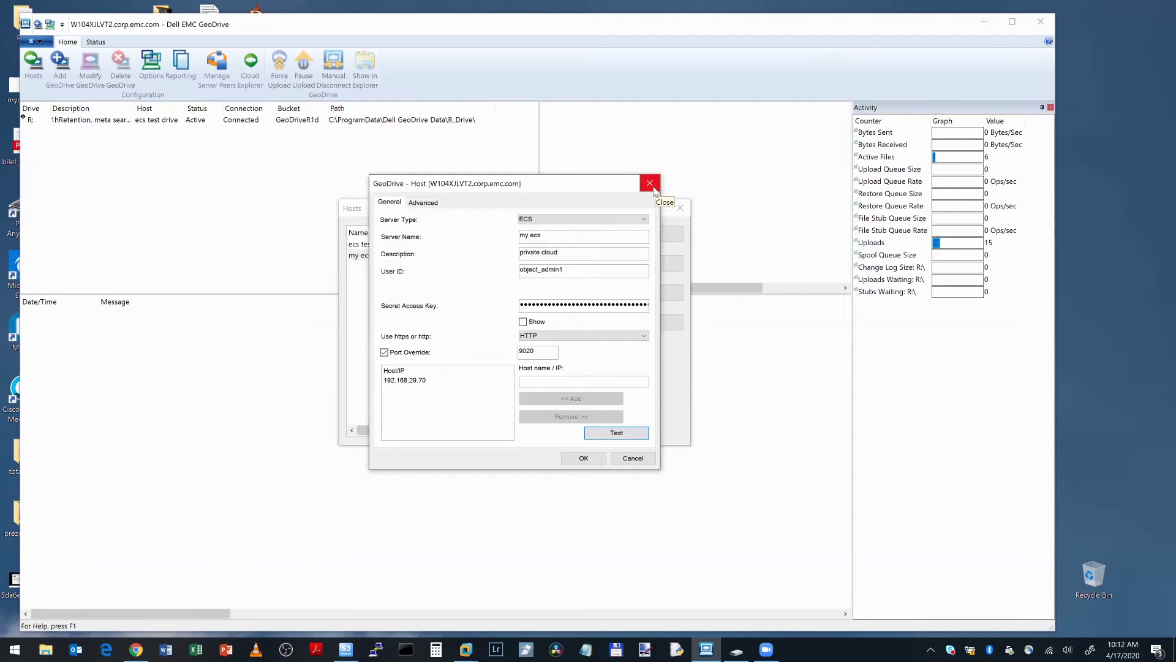
pyautogui.click(650, 184)
pyautogui.click(348, 255)
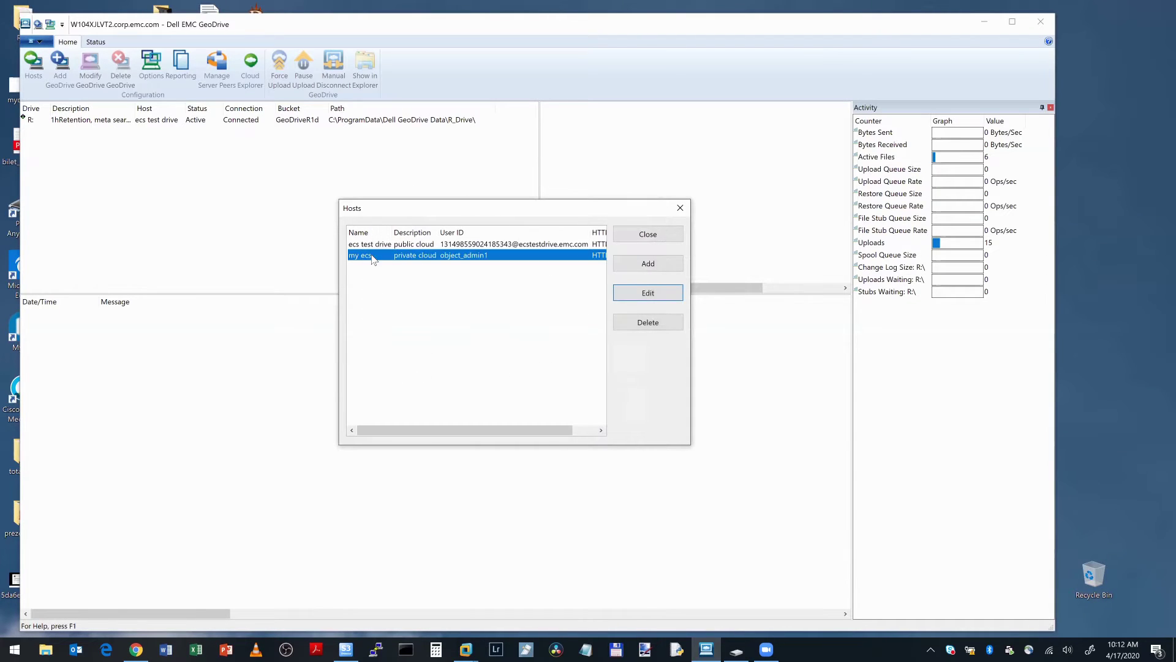
pyautogui.click(680, 209)
# Start a new GeoDrive on D:\ that replaces recently un-accessed files with stub files pointing to the cloud
pyautogui.click(54, 120)
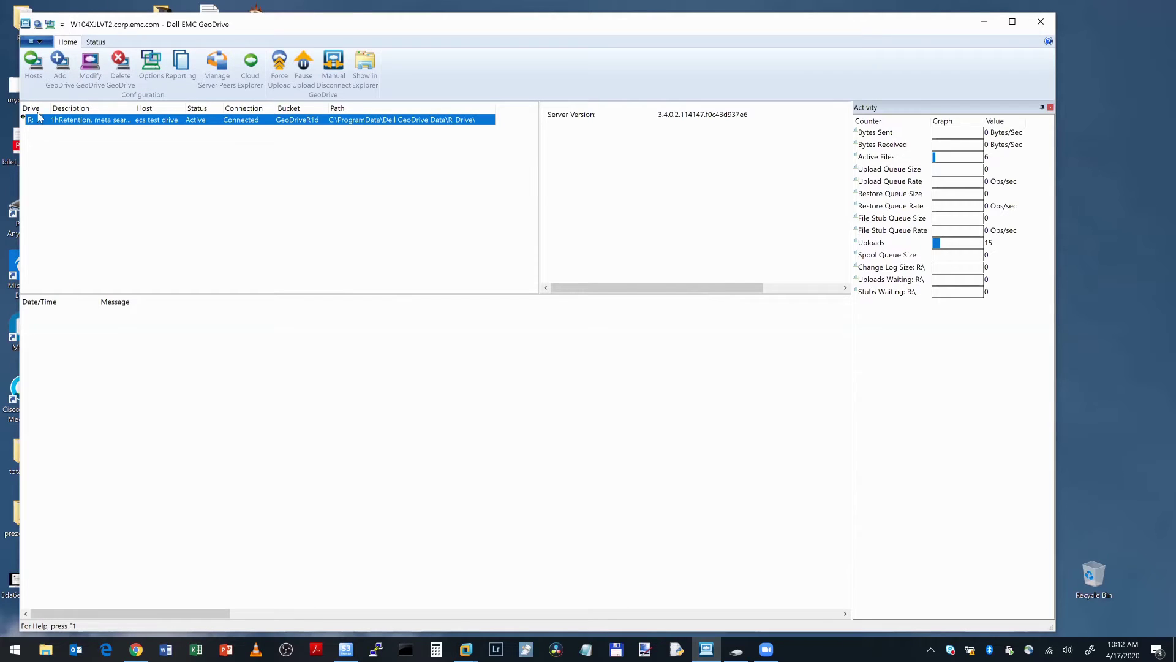
pyautogui.click(60, 65)
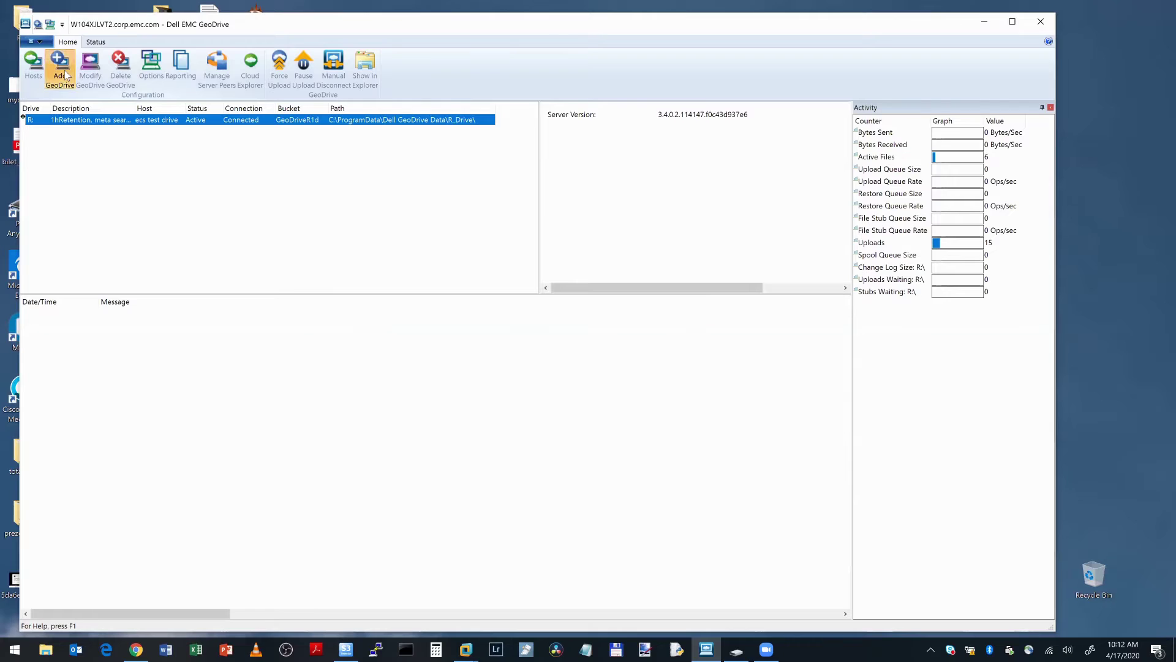
pyautogui.click(518, 207)
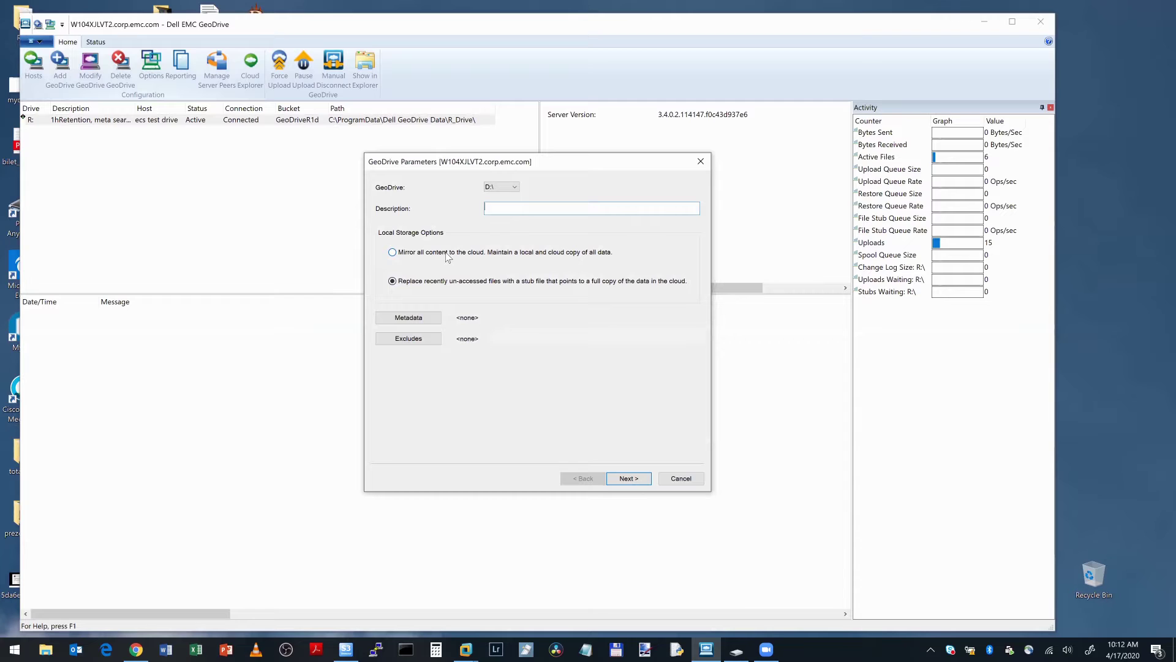
pyautogui.moveTo(450, 258)
pyautogui.moveTo(402, 285)
pyautogui.click(628, 479)
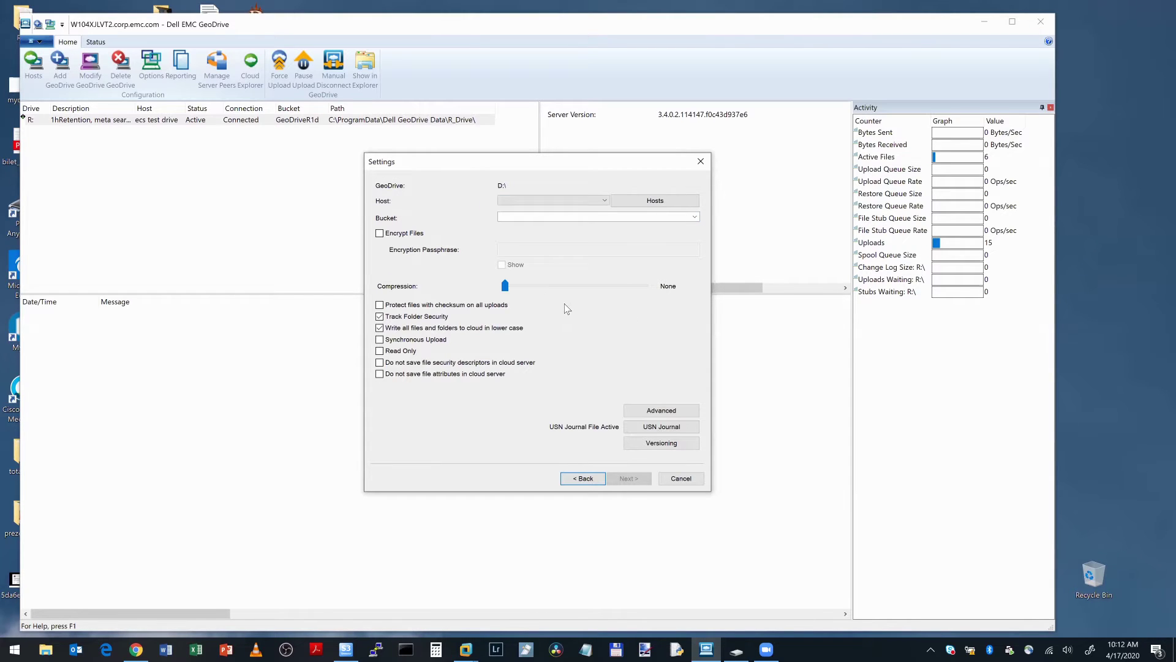
# Set the new GeoDrive's host to ecs test drive and name its bucket tes2
pyautogui.click(597, 201)
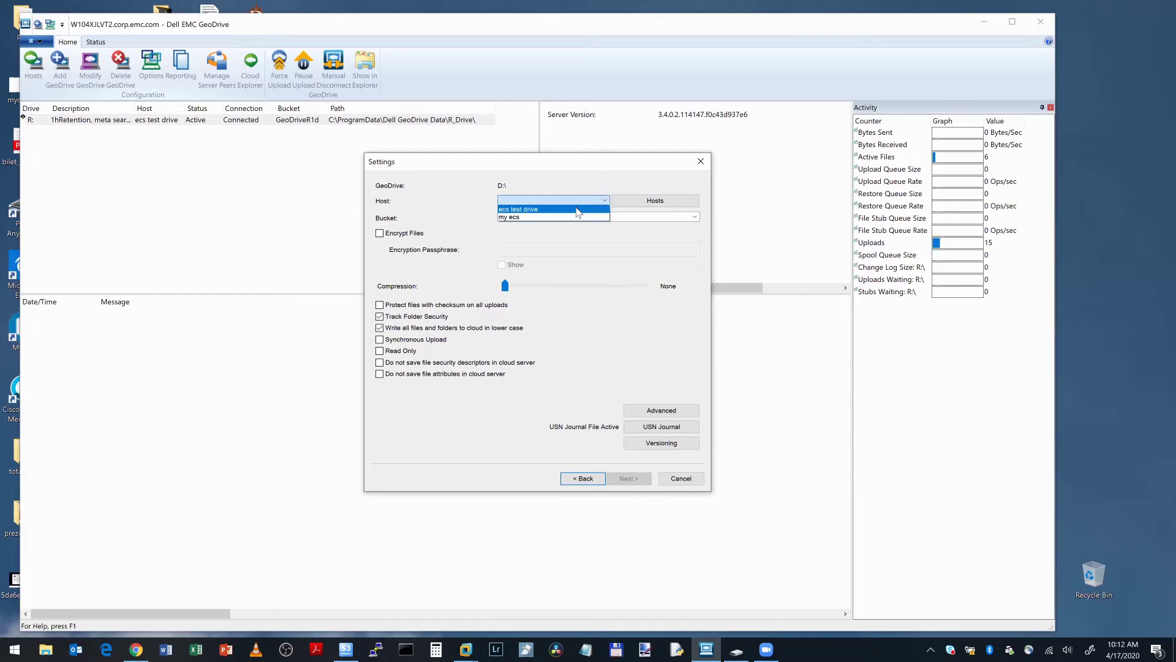
pyautogui.click(576, 210)
pyautogui.click(557, 216)
pyautogui.click(694, 216)
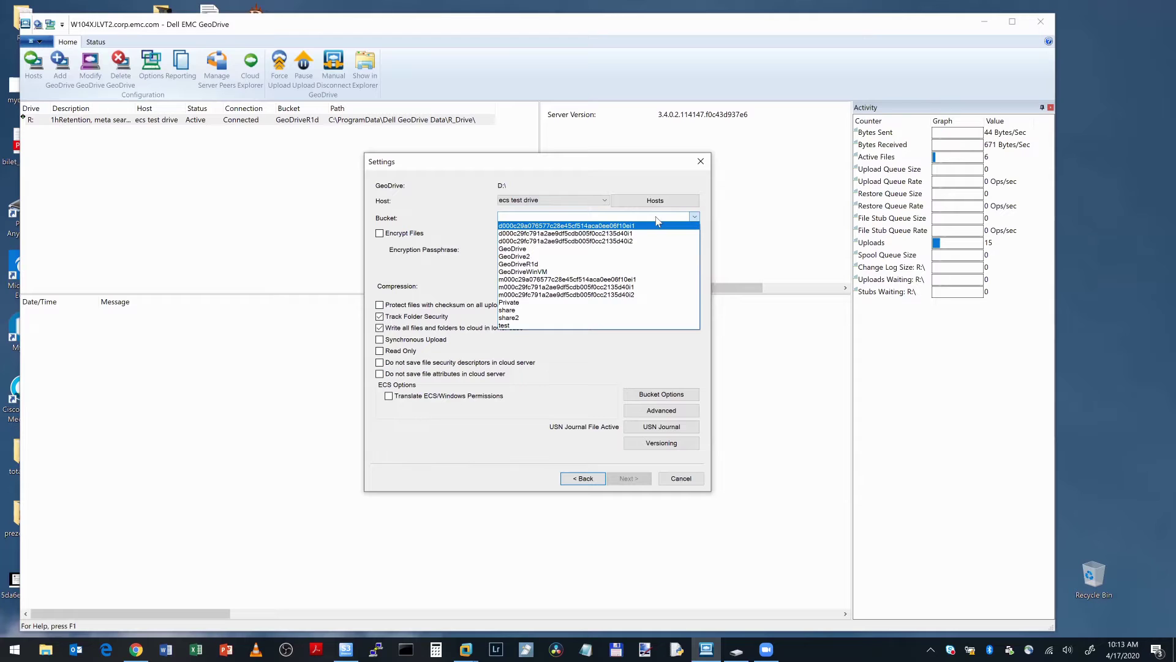
pyautogui.click(675, 217)
pyautogui.write('tes2')
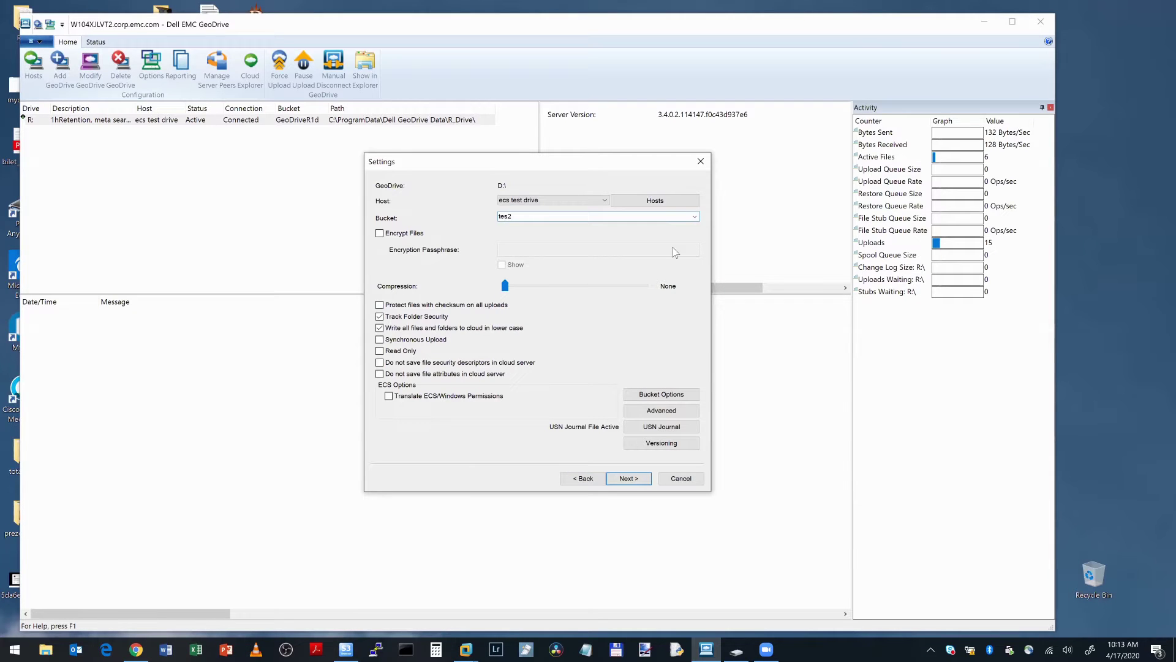
# Try enabling bucket-level retention and disabling access during a temporary outage for the tes2 bucket, and discard these bucket options
pyautogui.click(646, 395)
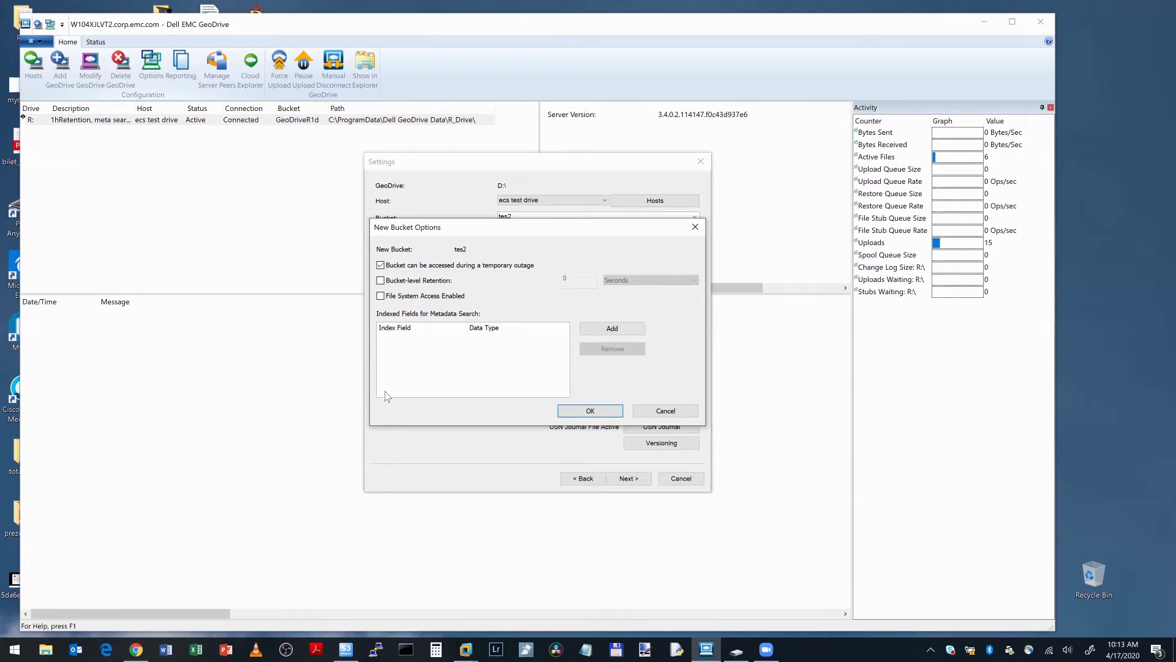
pyautogui.click(379, 280)
pyautogui.click(380, 265)
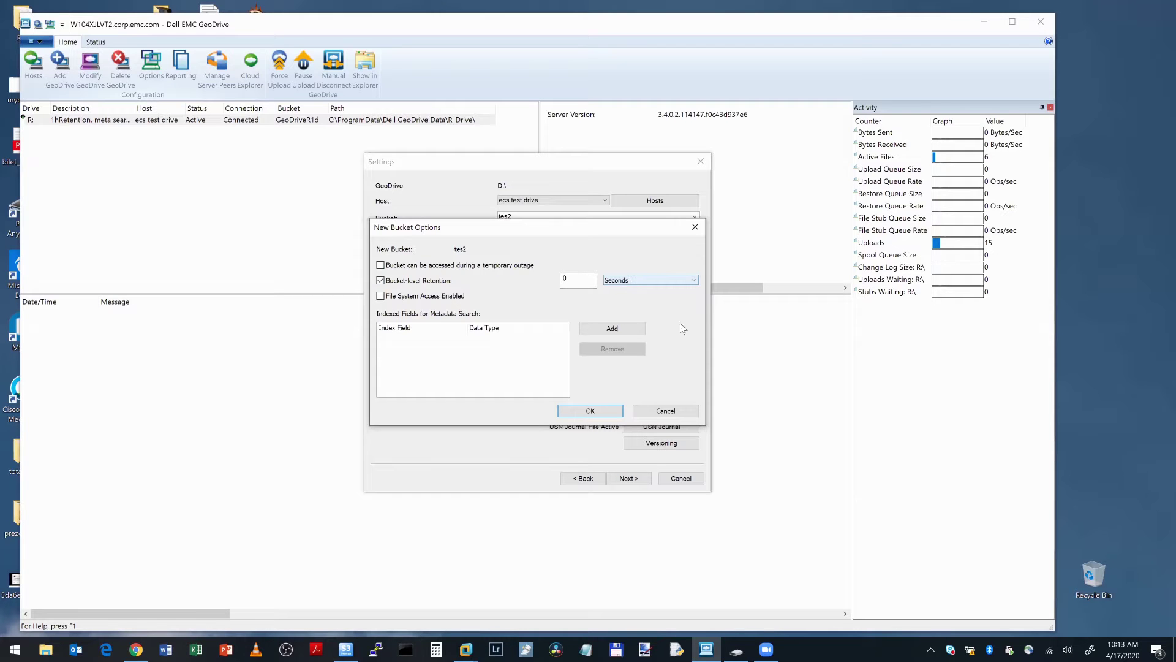
pyautogui.click(652, 410)
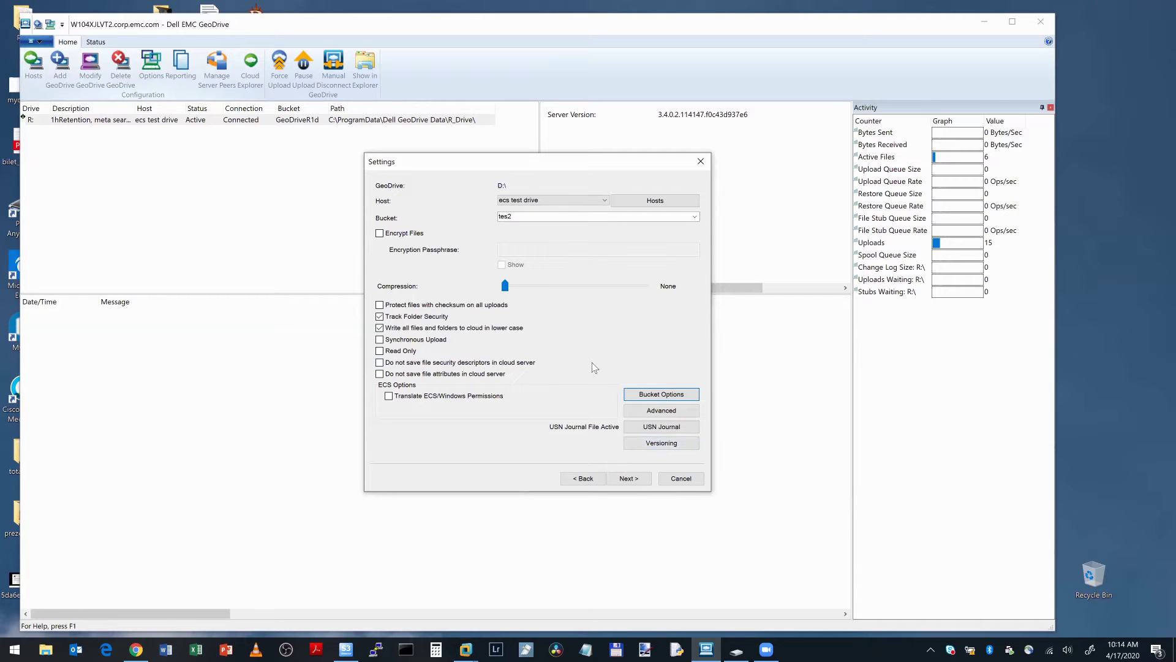
# Try enabling file encryption without a passphrase for the new GeoDrive, and turn encryption off again
pyautogui.click(380, 234)
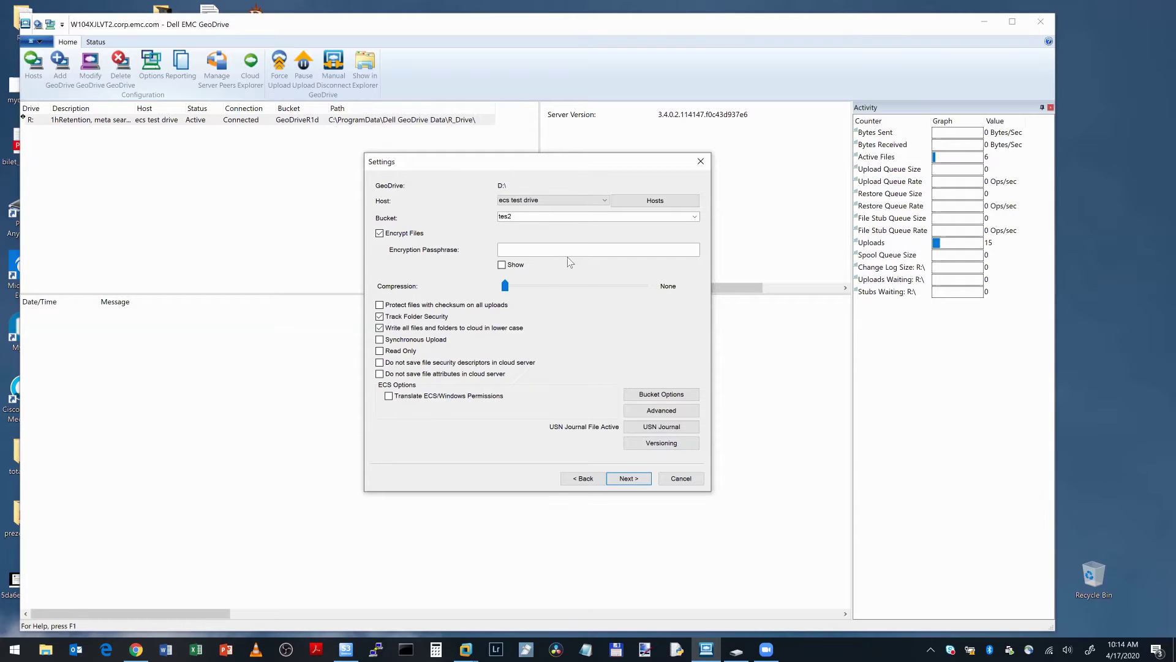
pyautogui.click(653, 446)
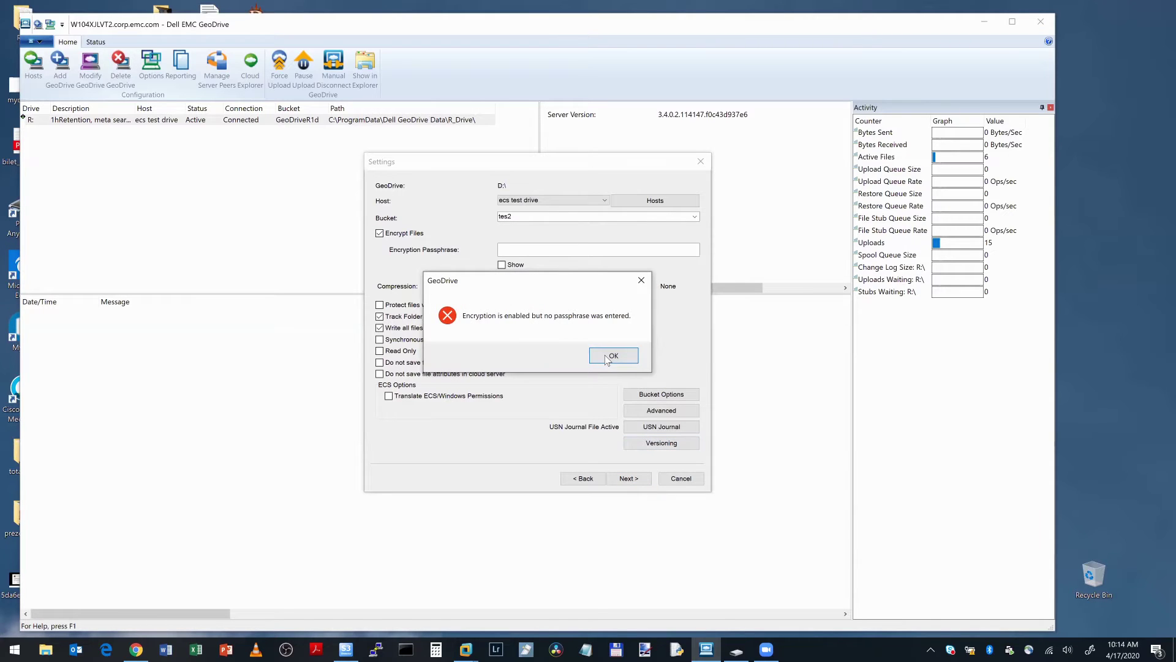
pyautogui.click(611, 356)
pyautogui.click(398, 236)
# Review the tes2 bucket's versioning settings and the options of a version delete rule, and cancel creating the new GeoDrive
pyautogui.click(639, 444)
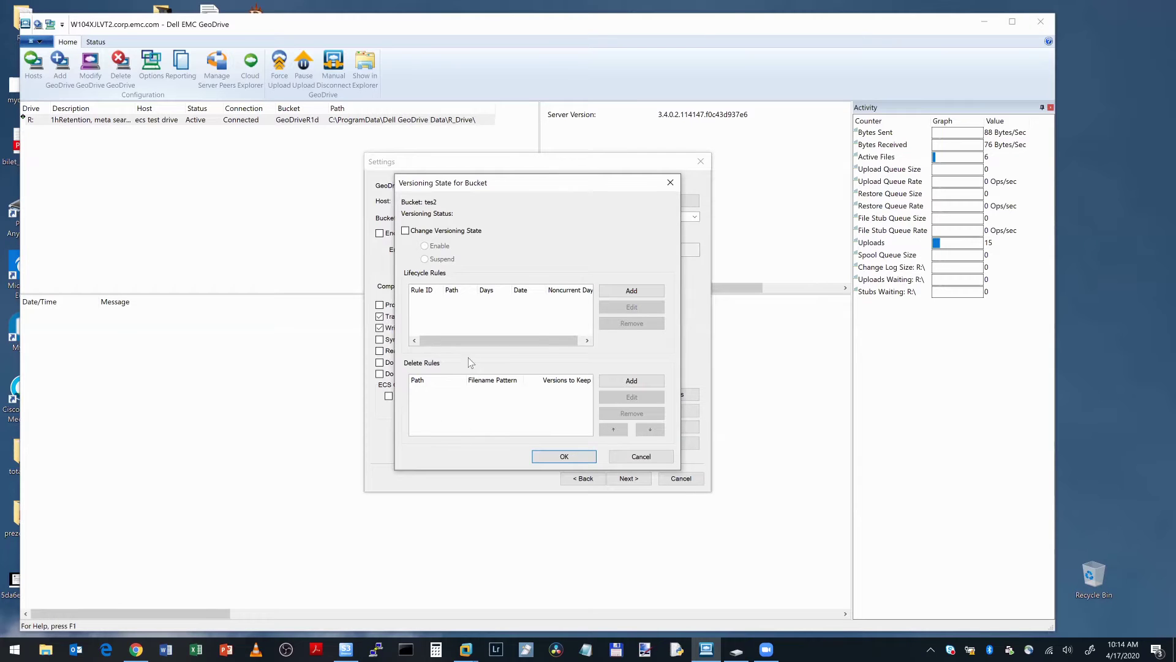
pyautogui.click(614, 381)
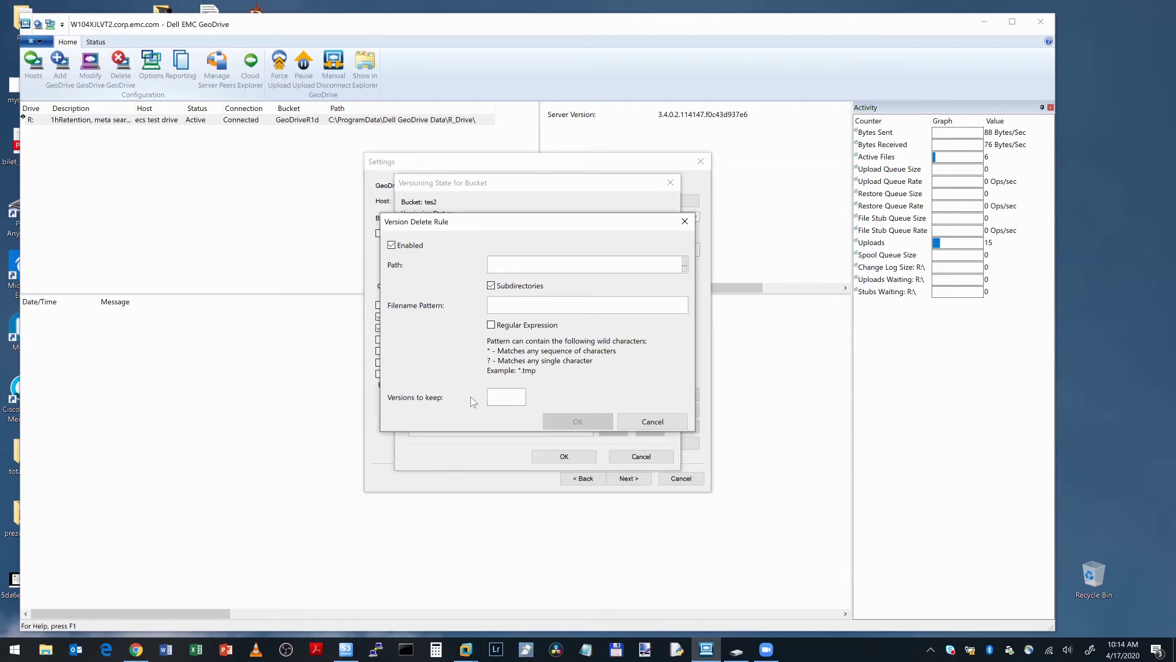
pyautogui.click(630, 419)
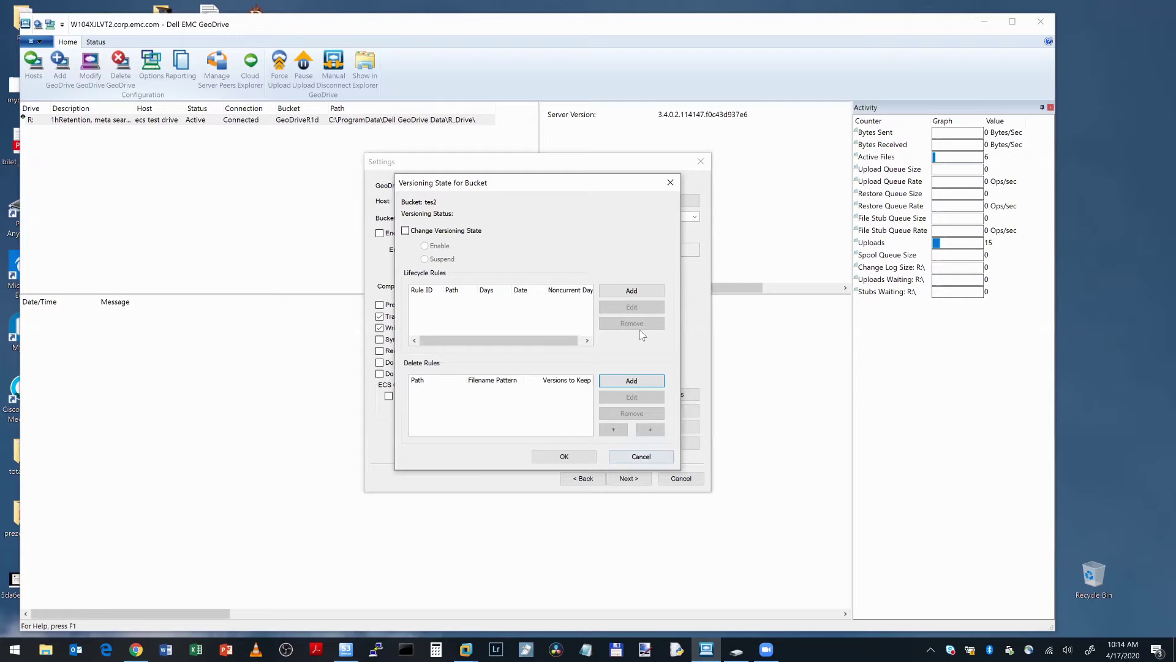
pyautogui.click(654, 458)
pyautogui.click(687, 481)
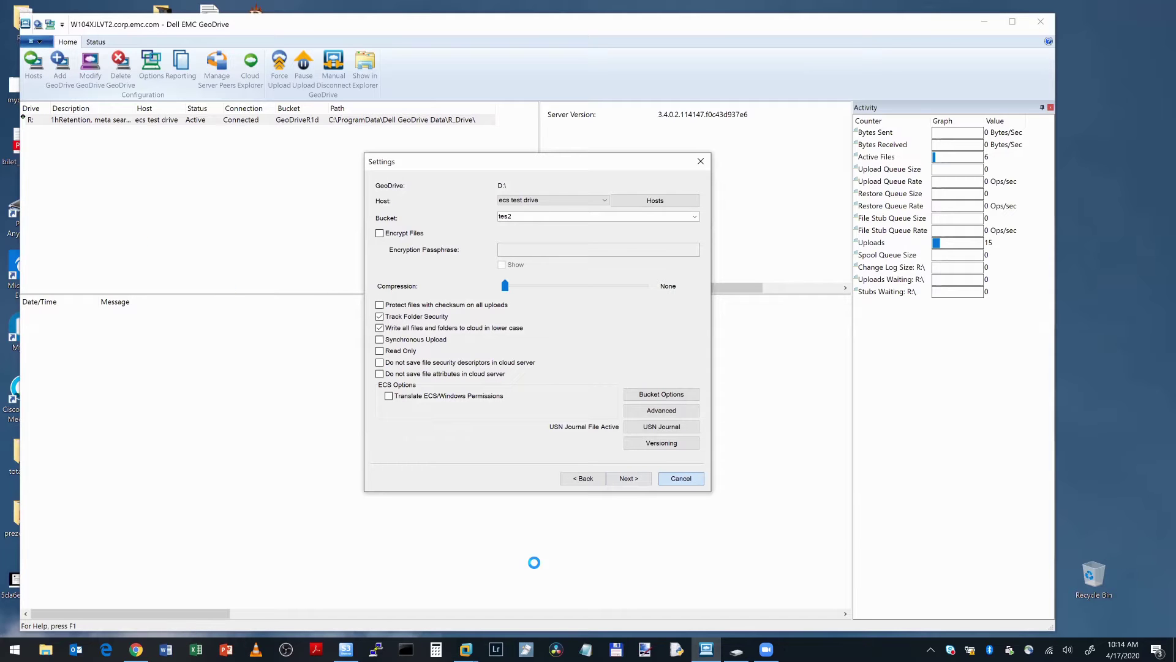
# Switch to File Explorer and view the R: GeoDrive among the computer's devices and drives
pyautogui.click(736, 650)
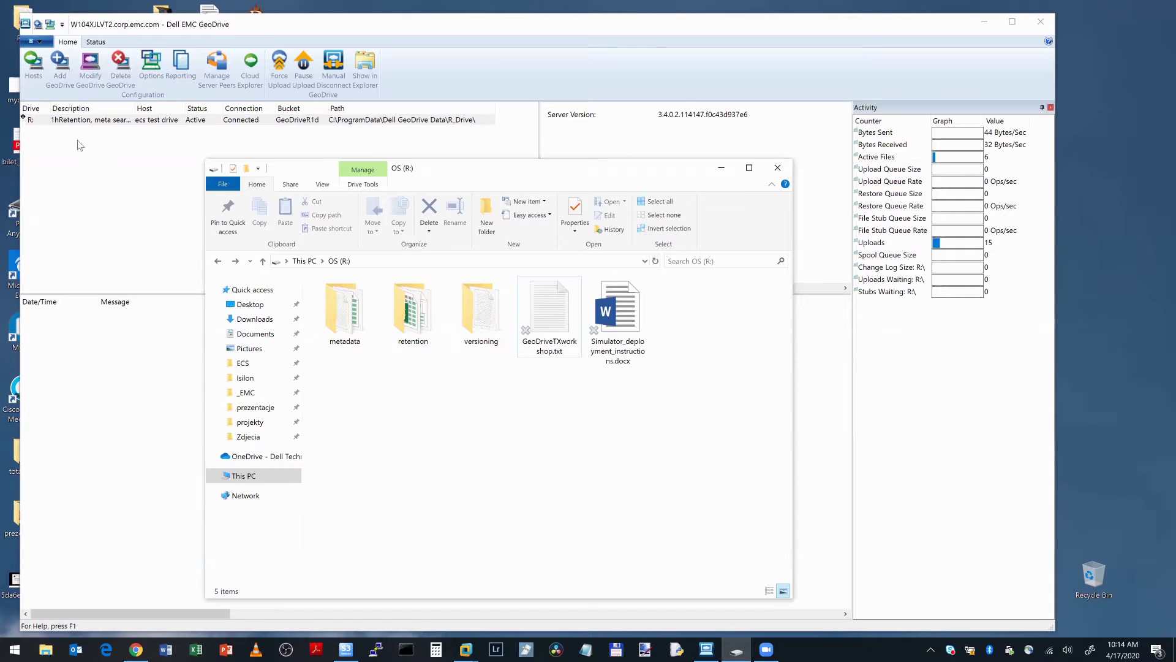
pyautogui.click(318, 275)
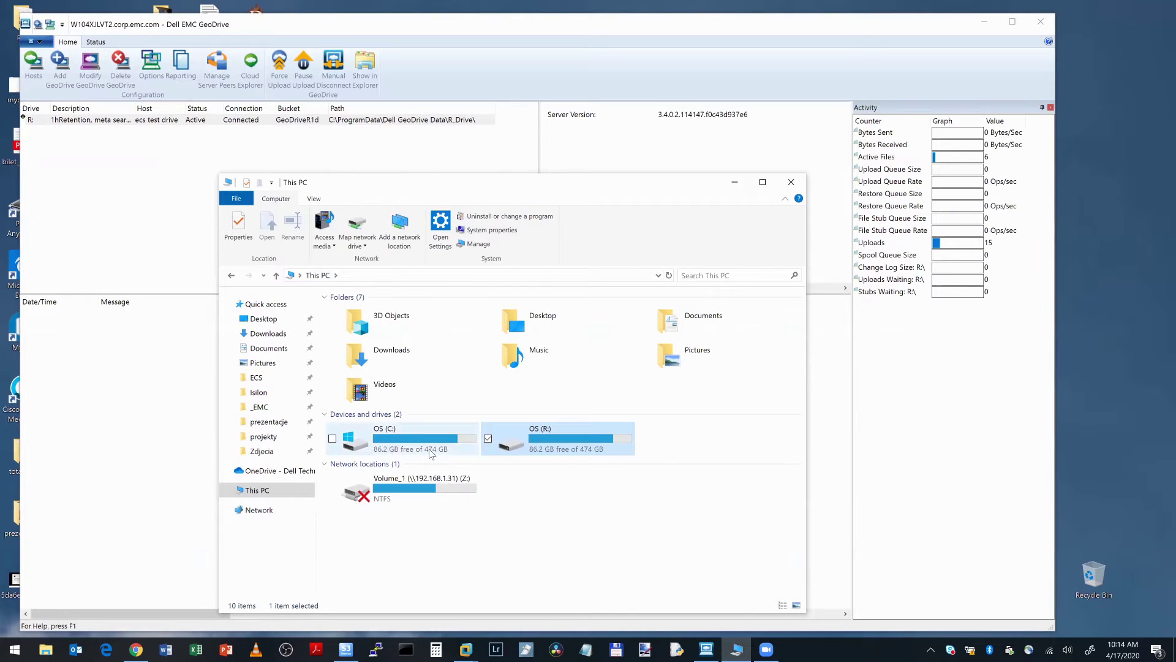
pyautogui.click(551, 447)
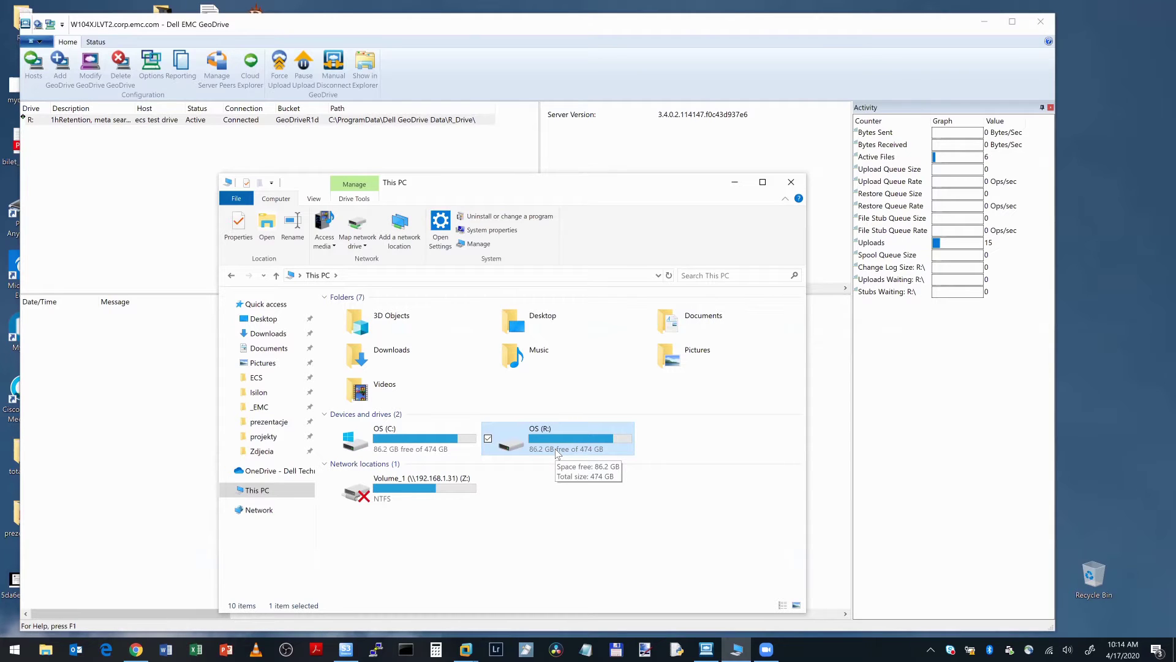
pyautogui.rightClick(555, 445)
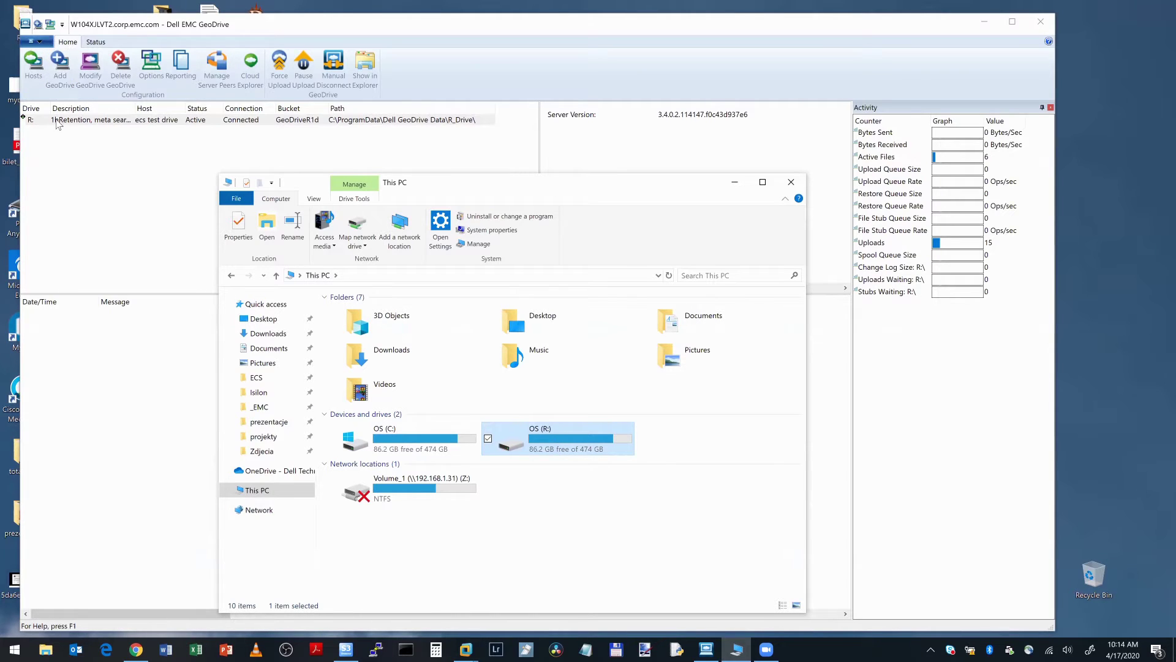
# Open the existing R: GeoDrive's parameters in GeoDrive and examine its local storage options
pyautogui.click(63, 121)
pyautogui.click(91, 65)
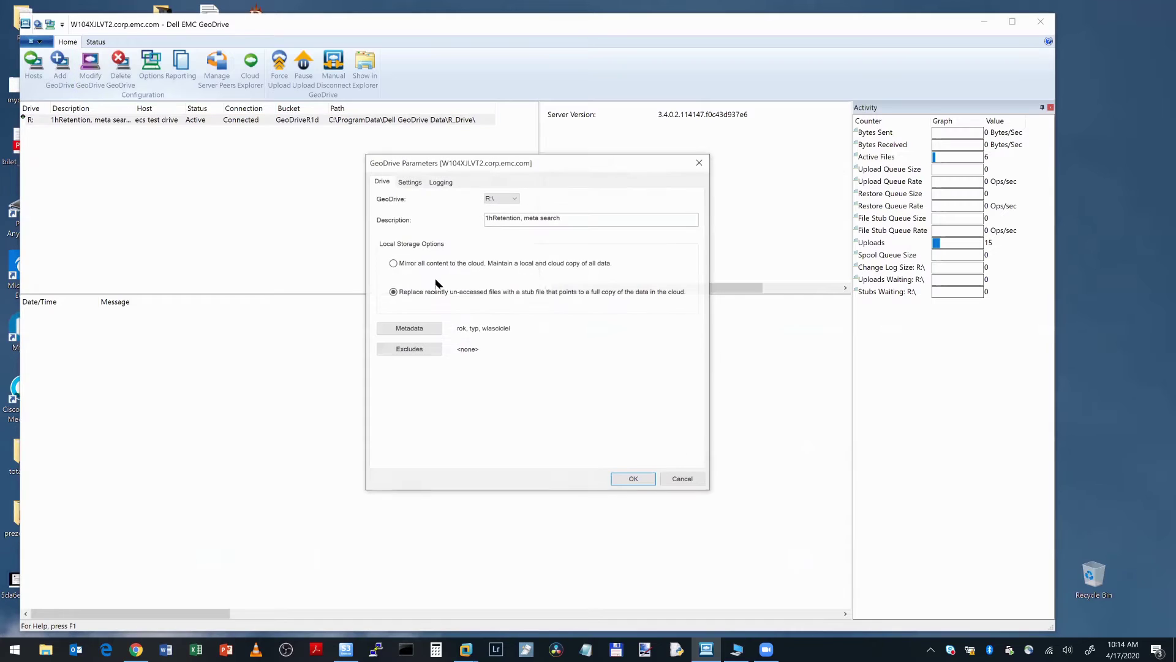
pyautogui.click(414, 182)
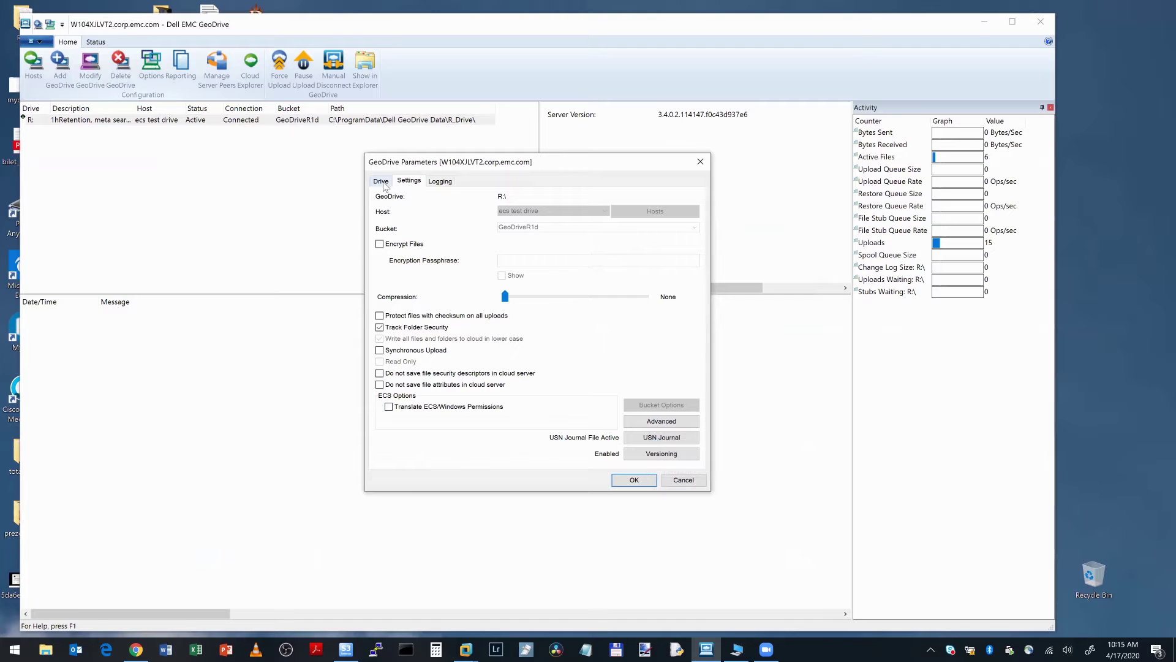
pyautogui.click(381, 181)
pyautogui.moveTo(559, 310)
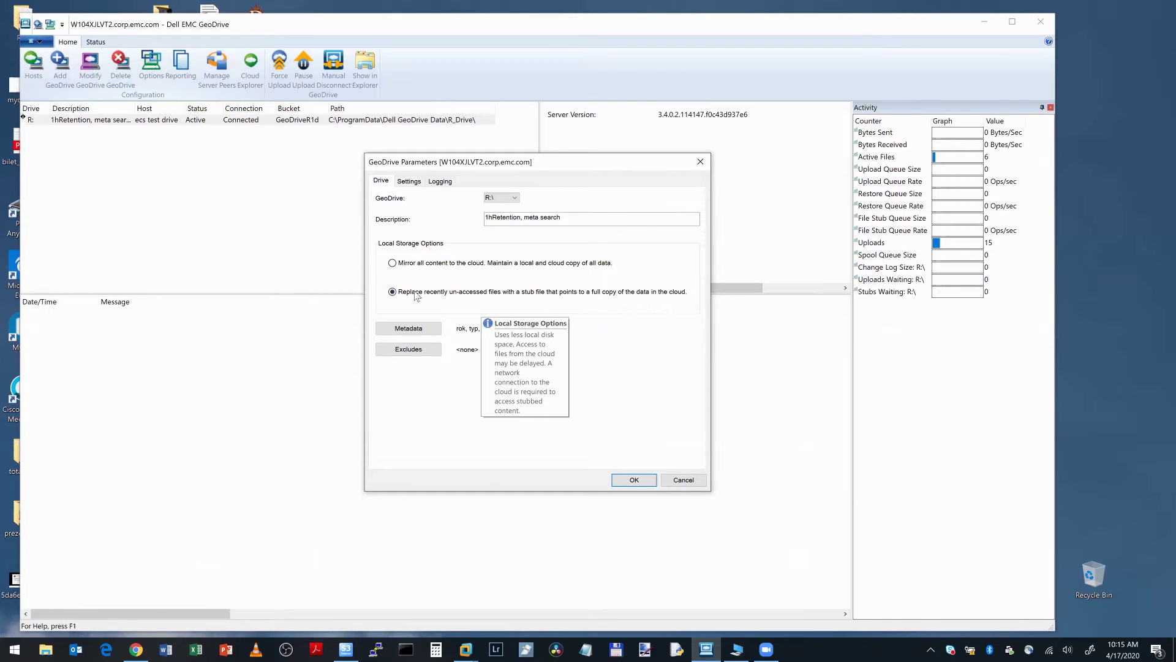
pyautogui.moveTo(410, 304)
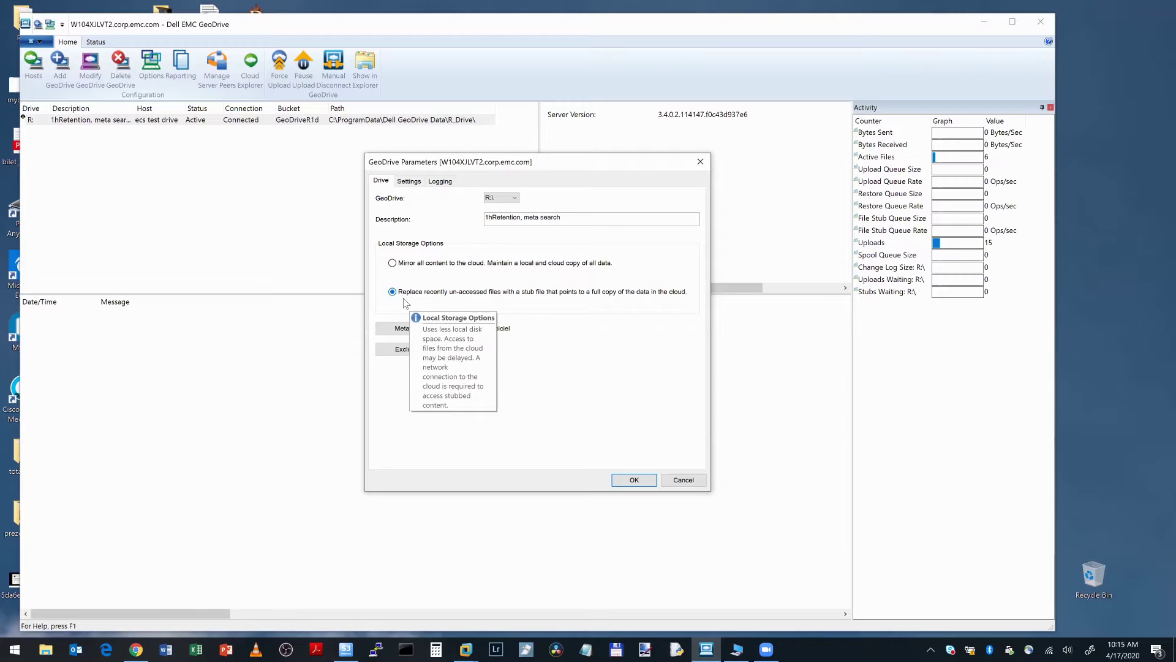
# Examine the R: GeoDrive's advanced upload and stub wait times, and close its parameters without changes
pyautogui.click(409, 181)
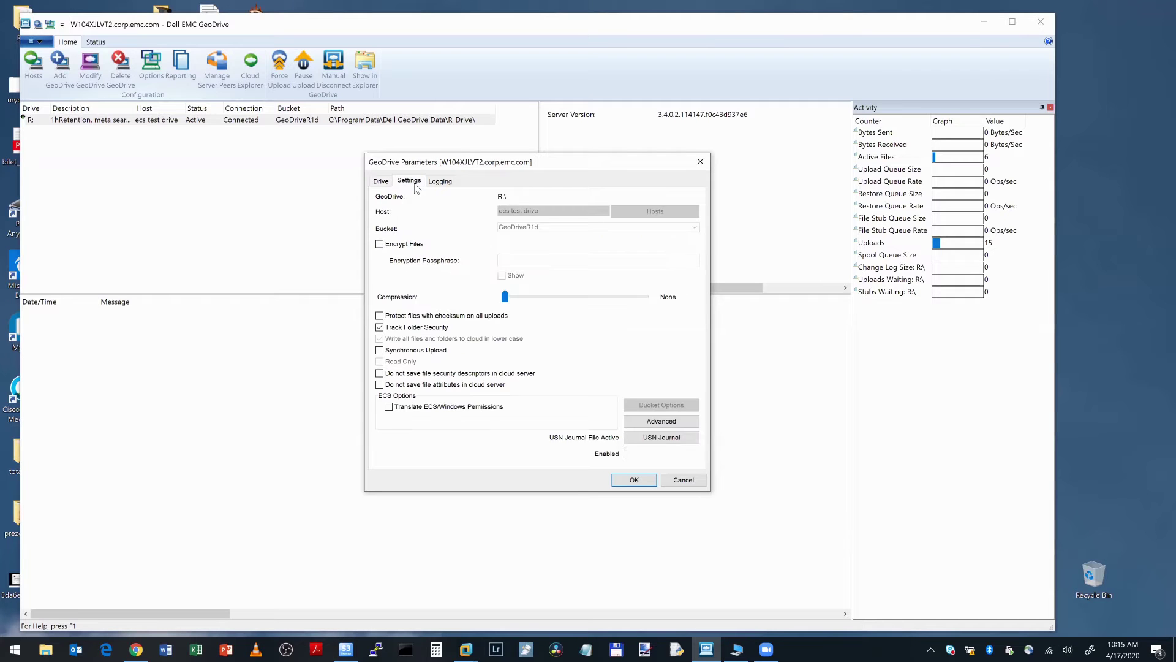
pyautogui.click(661, 420)
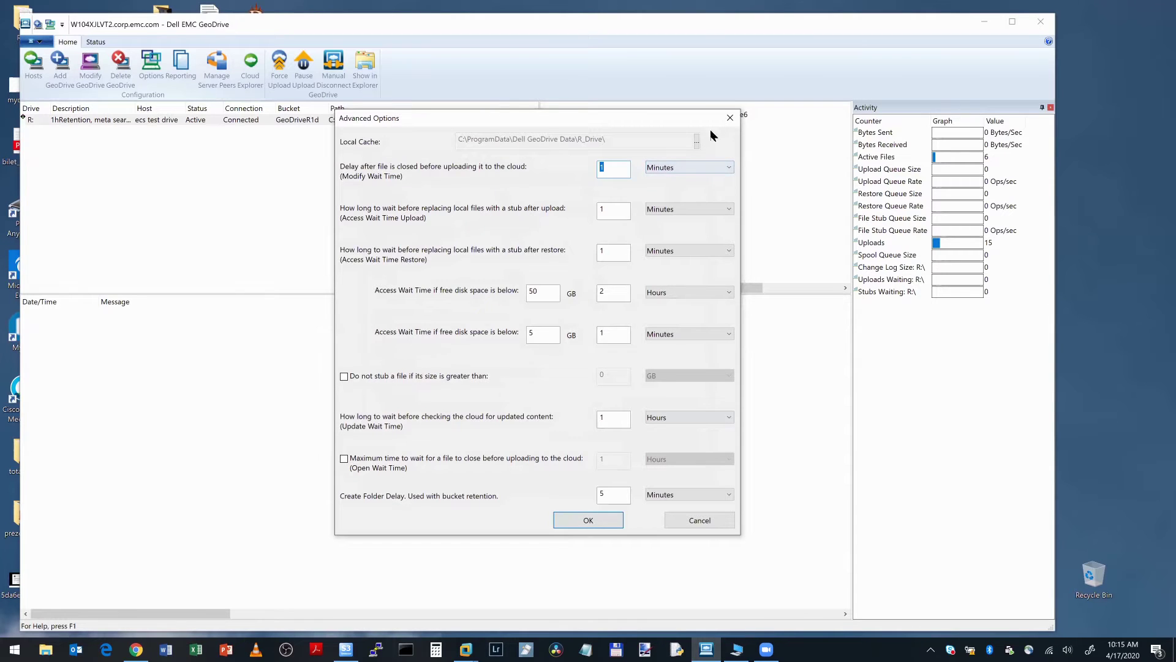
pyautogui.press('Escape')
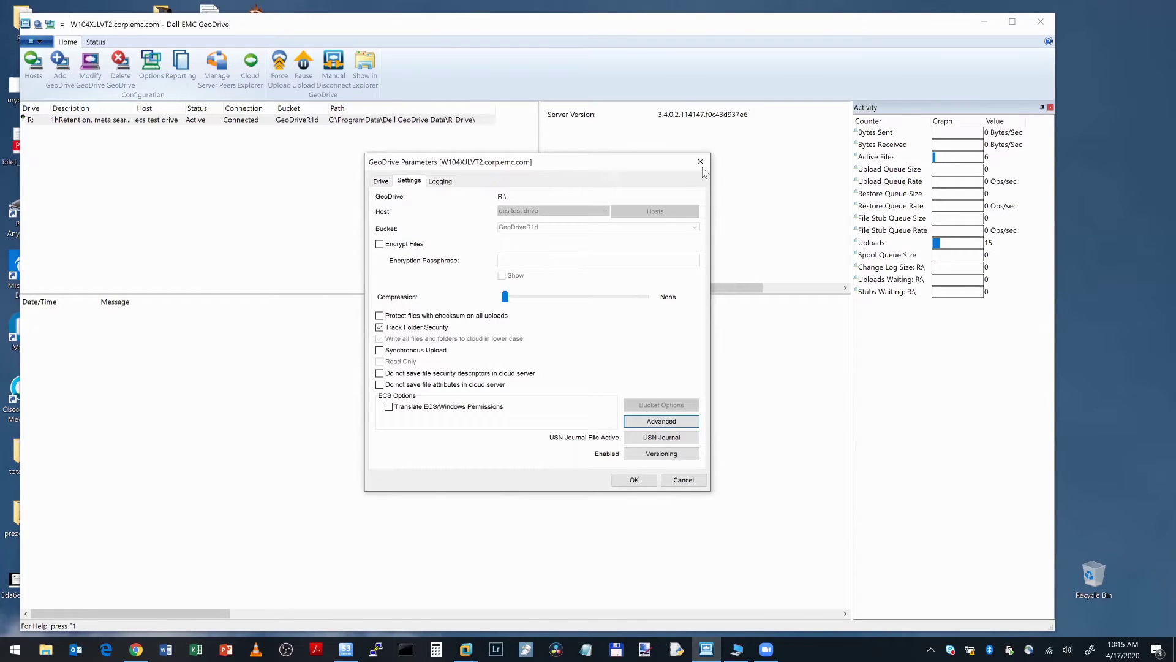
pyautogui.click(700, 162)
# Return to File Explorer, go into the R: drive and open the stubbed file GeoDriveTXworkshop.txt
pyautogui.hotkey('alt', 'Tab')
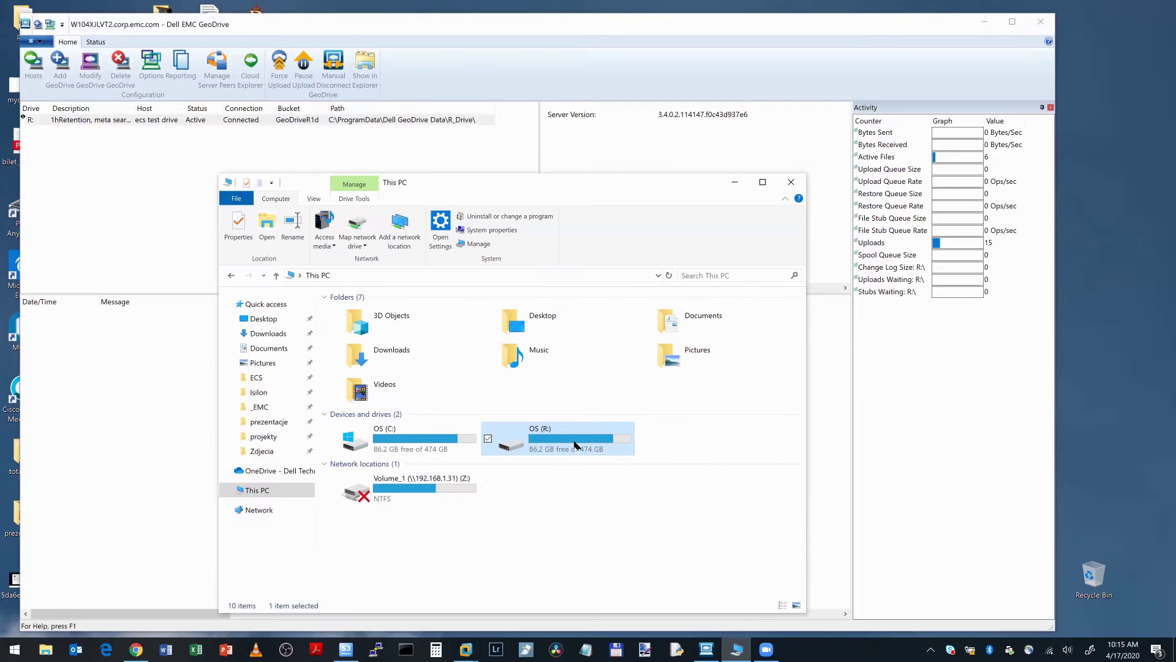
pyautogui.doubleClick(574, 445)
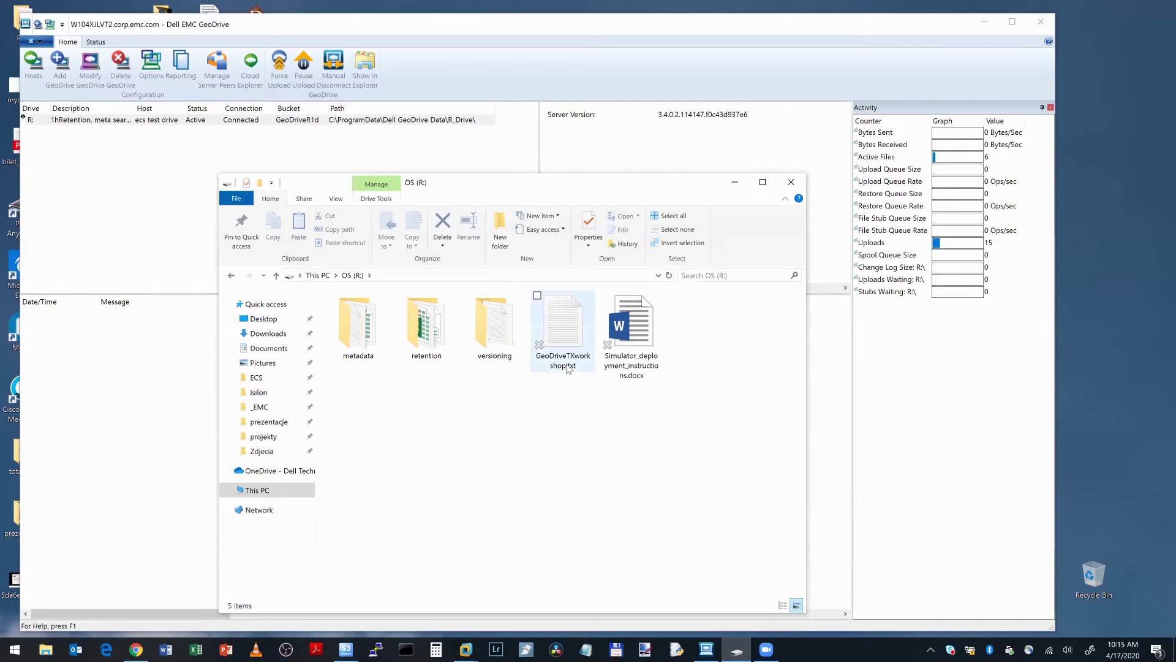
pyautogui.doubleClick(561, 335)
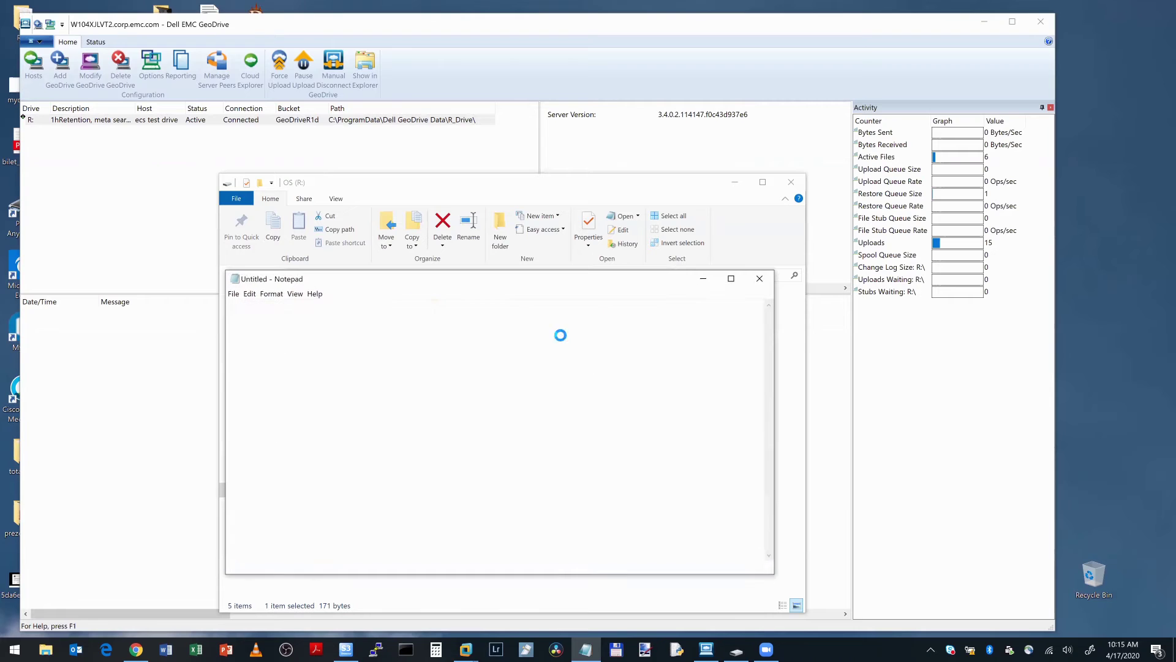
pyautogui.moveTo(336, 388); pyautogui.dragTo(364, 395)
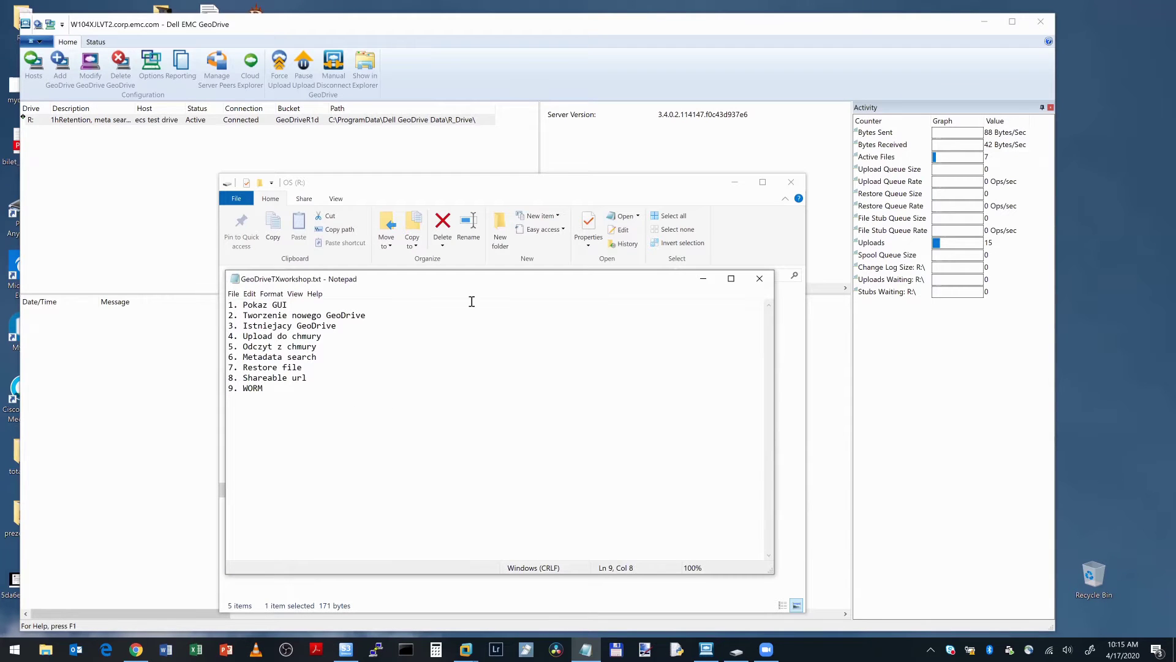
# Narrow the GeoDriveTXworkshop.txt Notepad window and place it beside the R: drive's files
pyautogui.moveTo(495, 284); pyautogui.dragTo(895, 96)
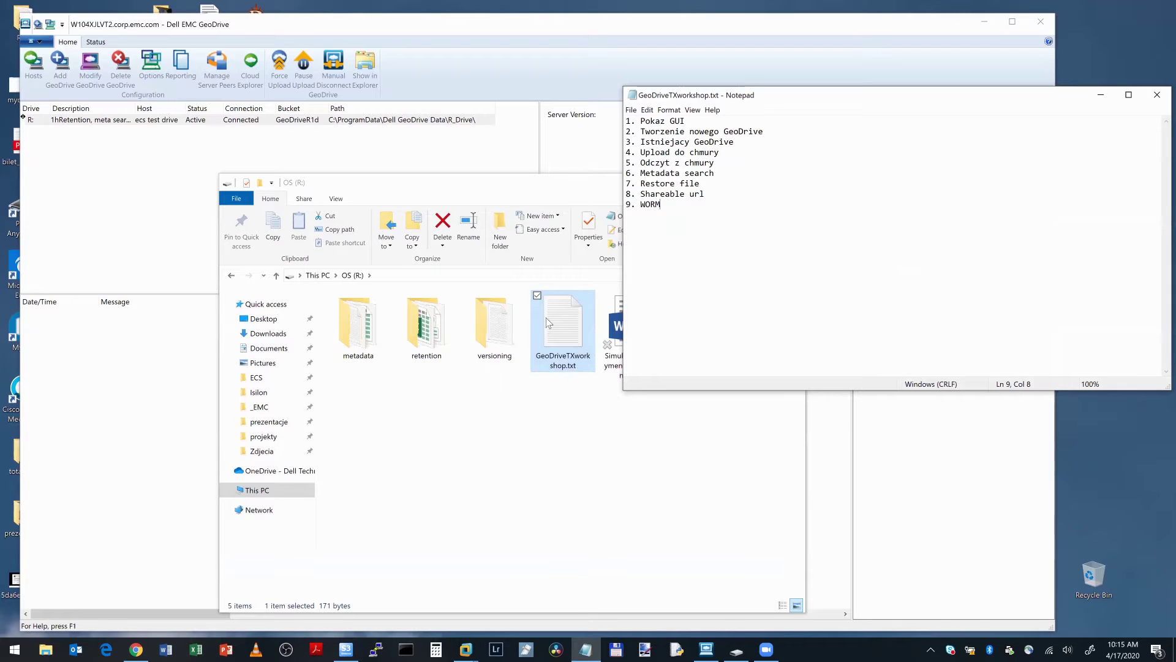
pyautogui.click(551, 420)
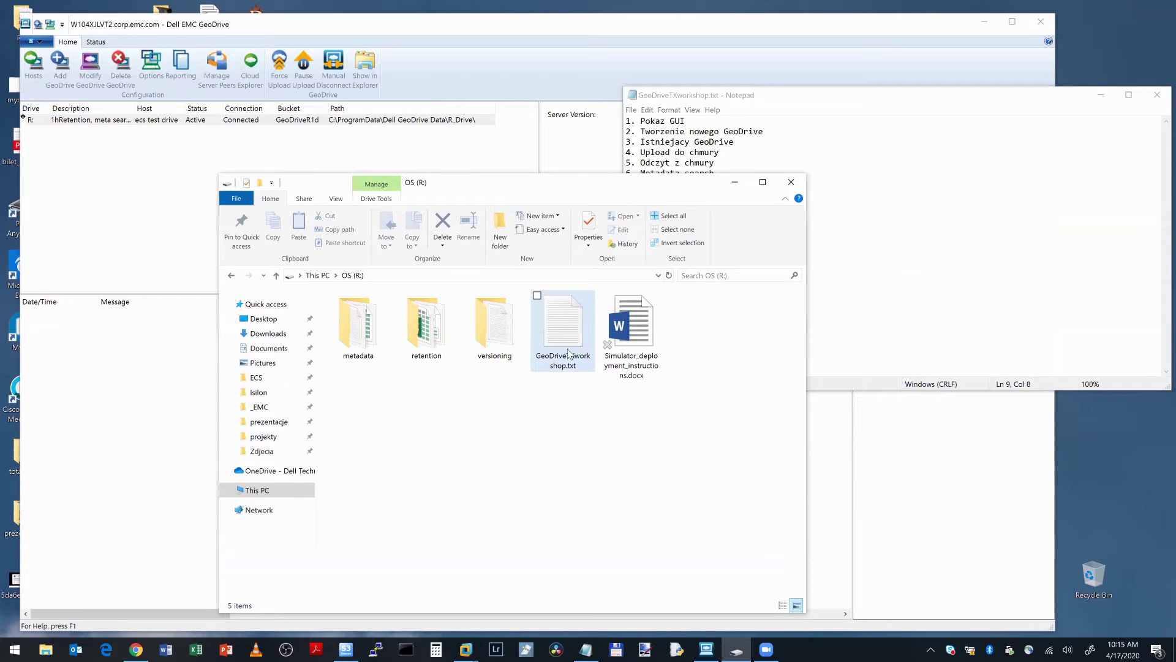
pyautogui.click(842, 265)
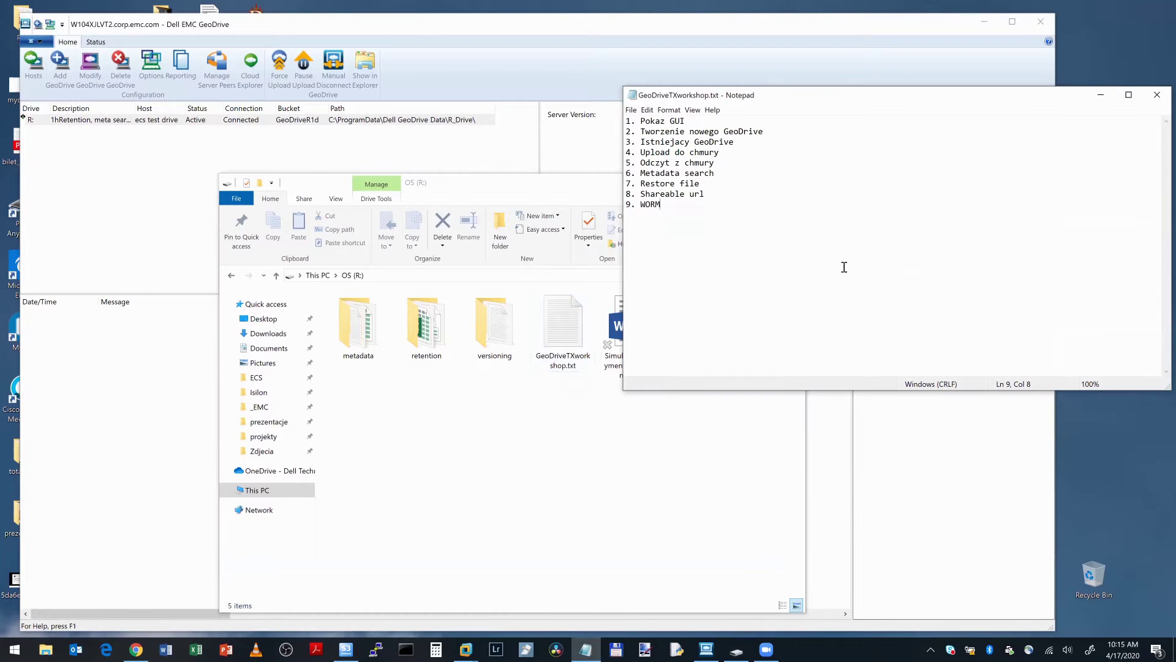
pyautogui.moveTo(894, 97); pyautogui.dragTo(866, 90)
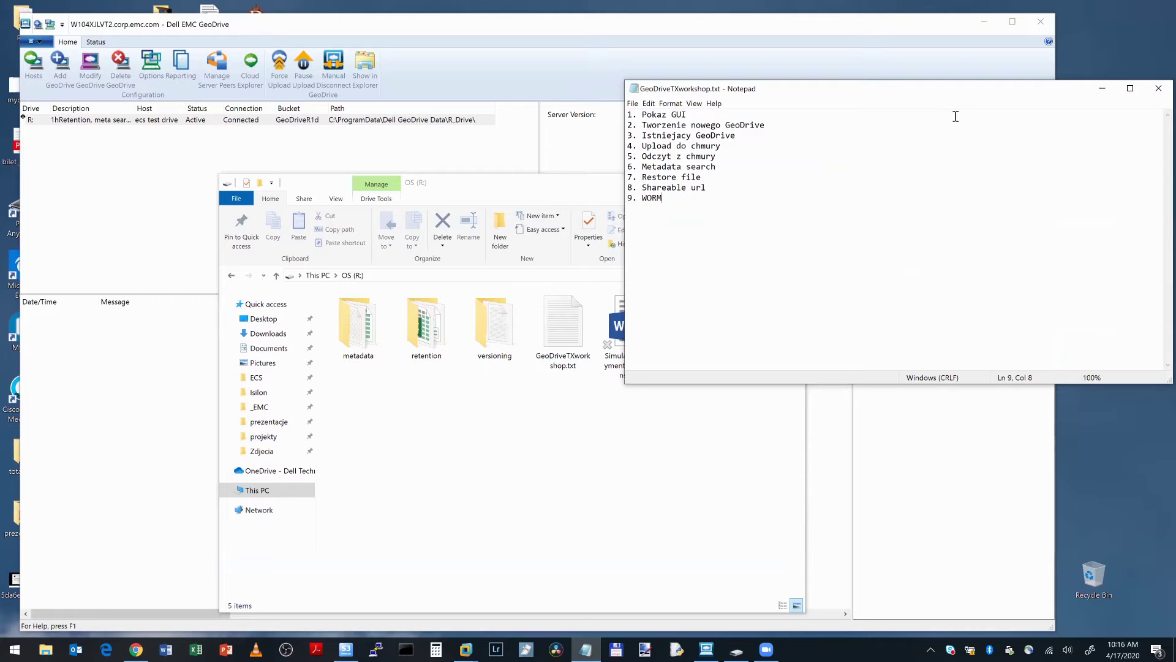
pyautogui.moveTo(984, 98); pyautogui.dragTo(732, 97)
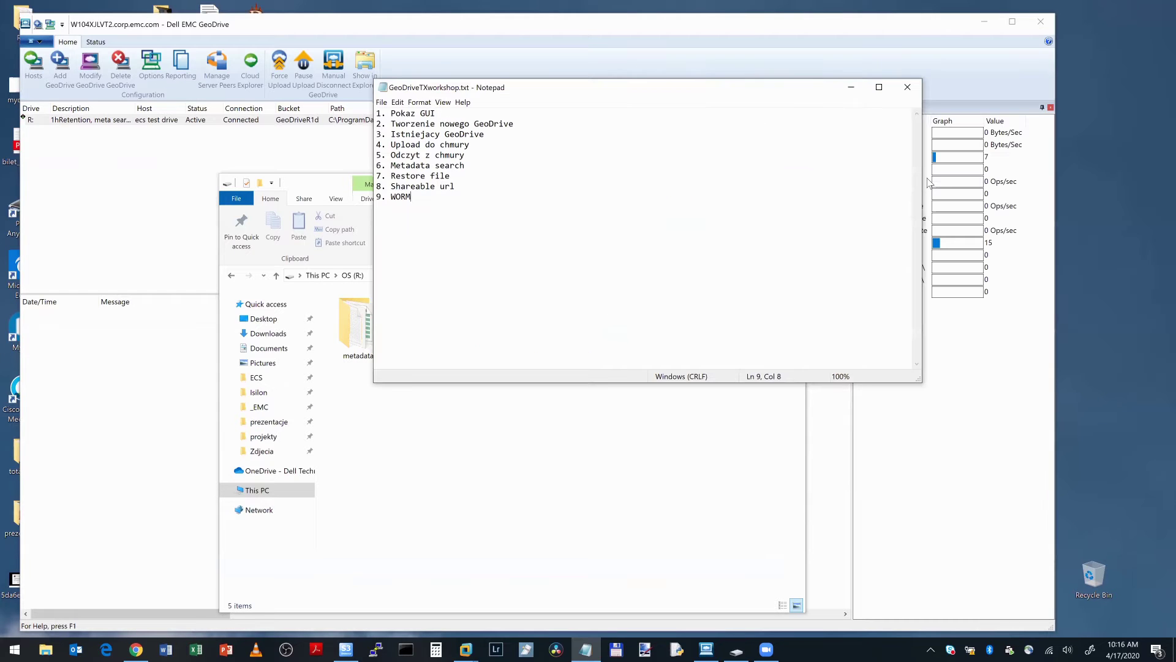
pyautogui.moveTo(924, 178); pyautogui.dragTo(620, 170)
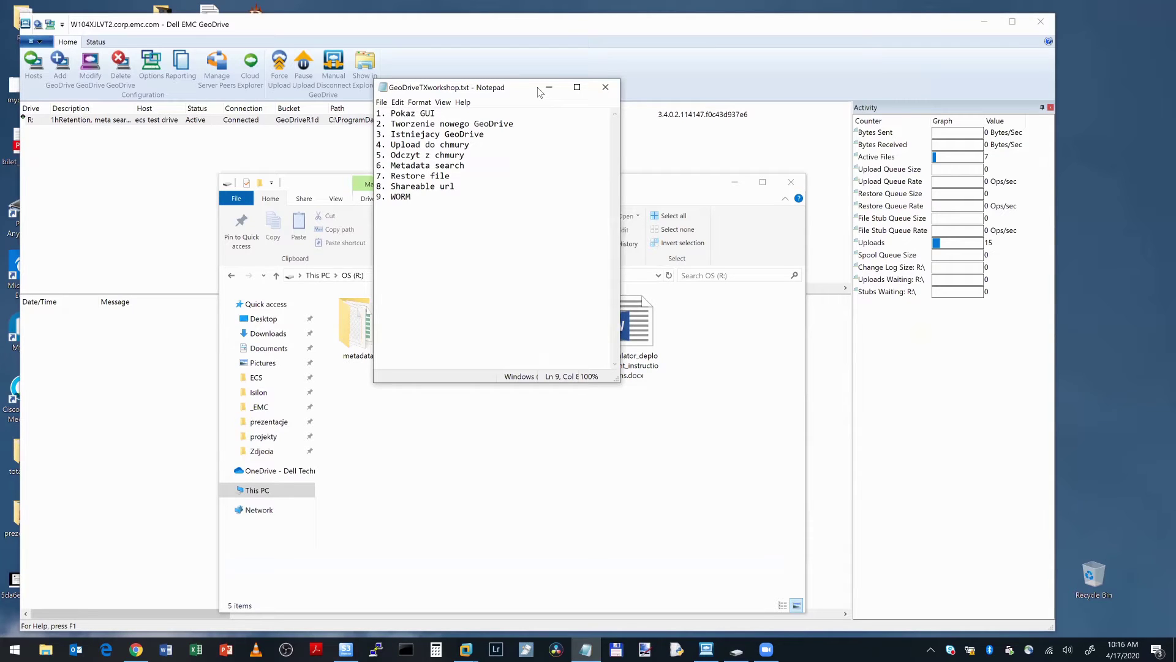
pyautogui.moveTo(539, 92); pyautogui.dragTo(889, 103)
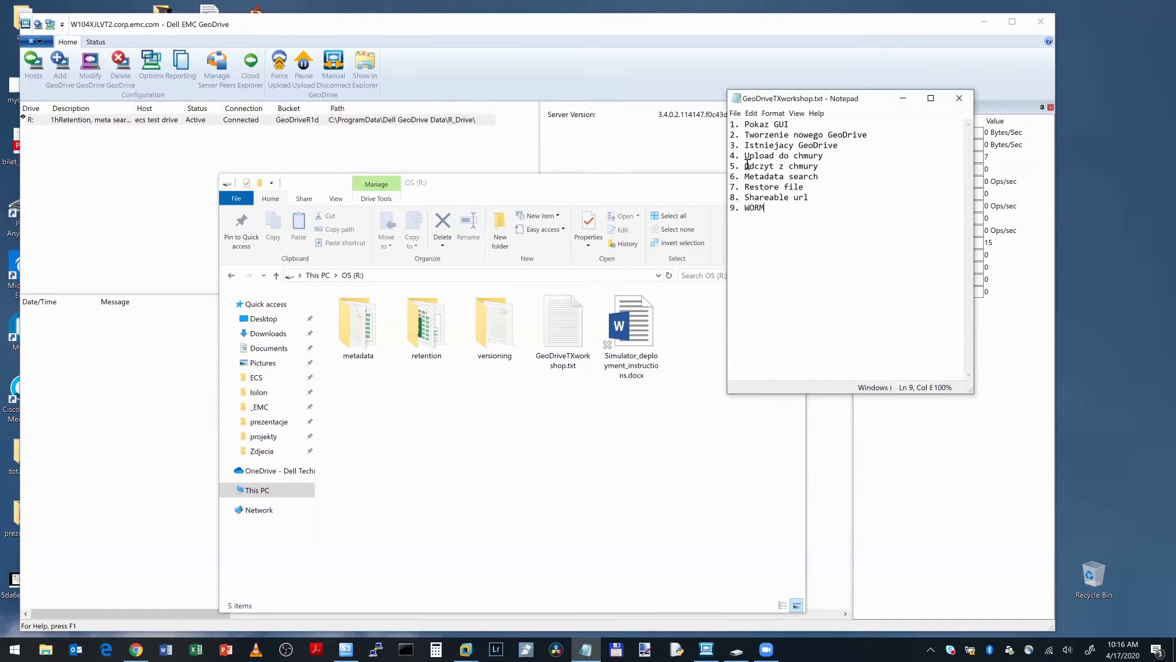
# Create a new Microsoft Excel worksheet named przklad in the root of the R: drive
pyautogui.rightClick(485, 435)
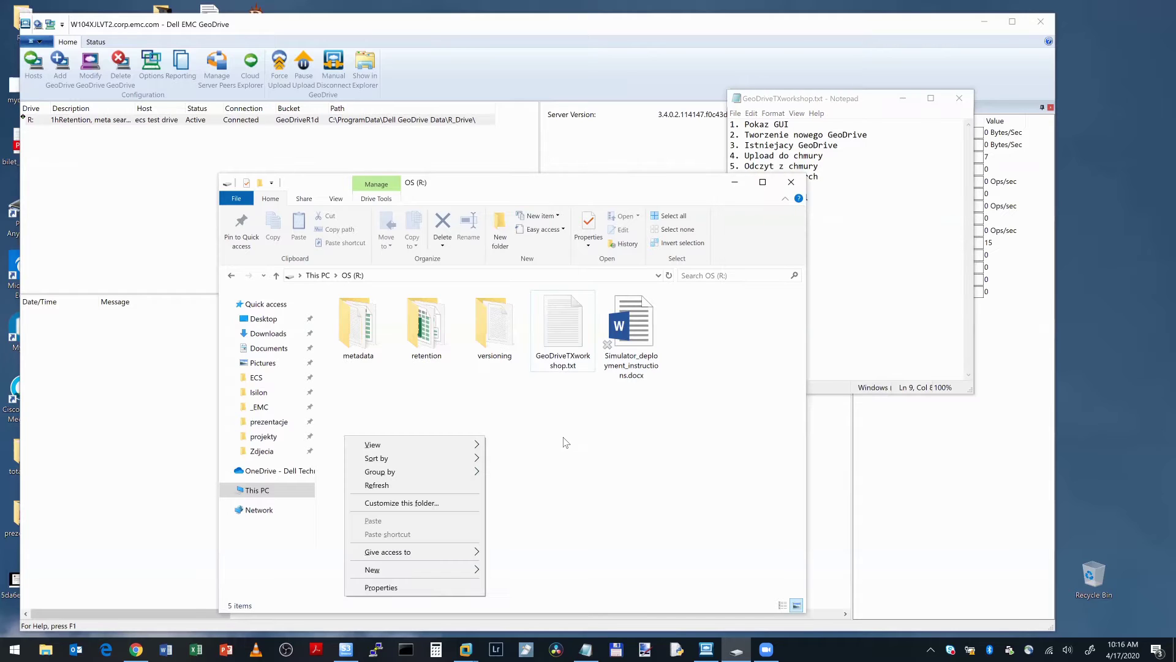
pyautogui.moveTo(424, 571)
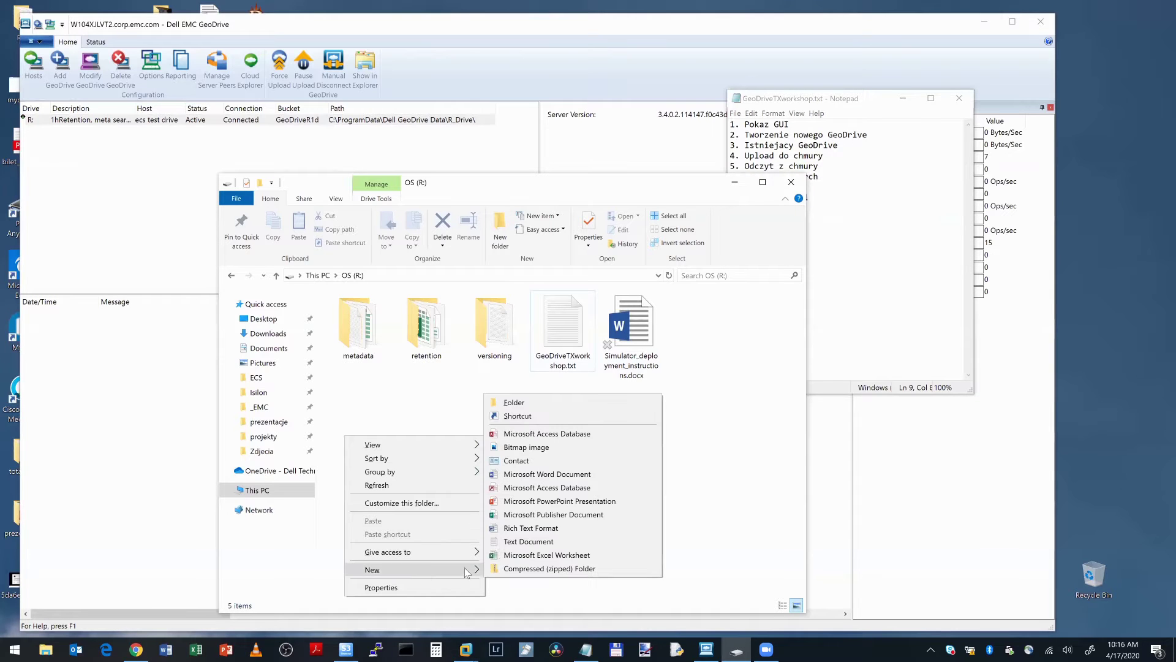
pyautogui.click(533, 555)
pyautogui.write('przklad')
pyautogui.press('Return')
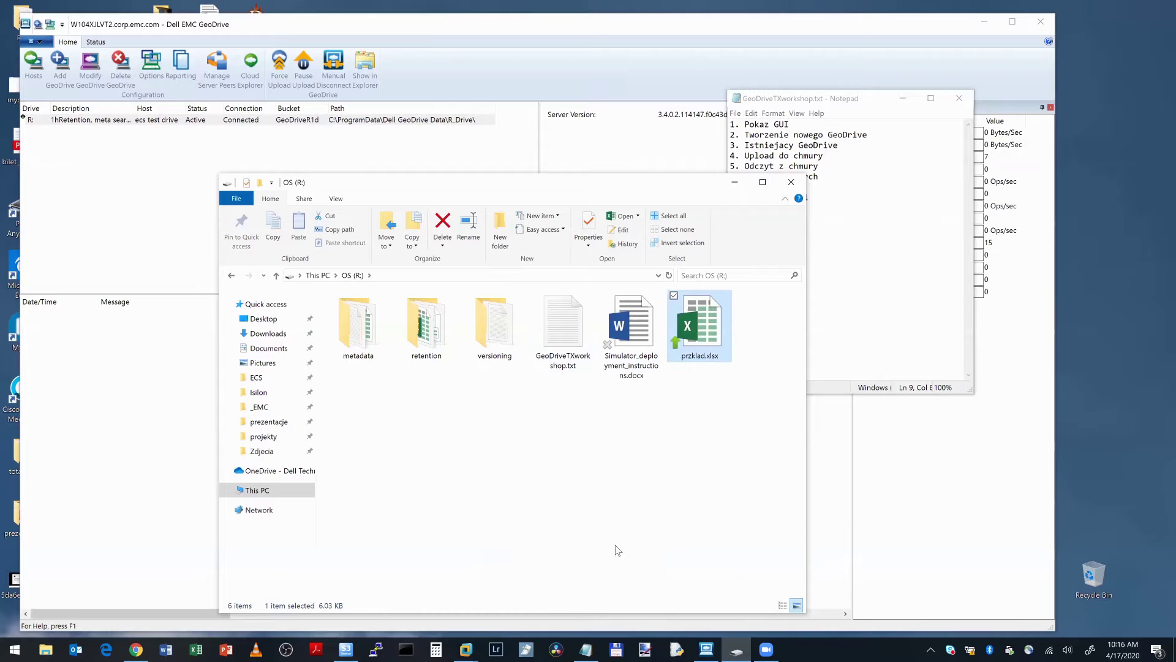
# Examine the cloud status icons of przklad.xlsx and the other R: drive files, and select GeoDriveTXworkshop.txt
pyautogui.click(641, 468)
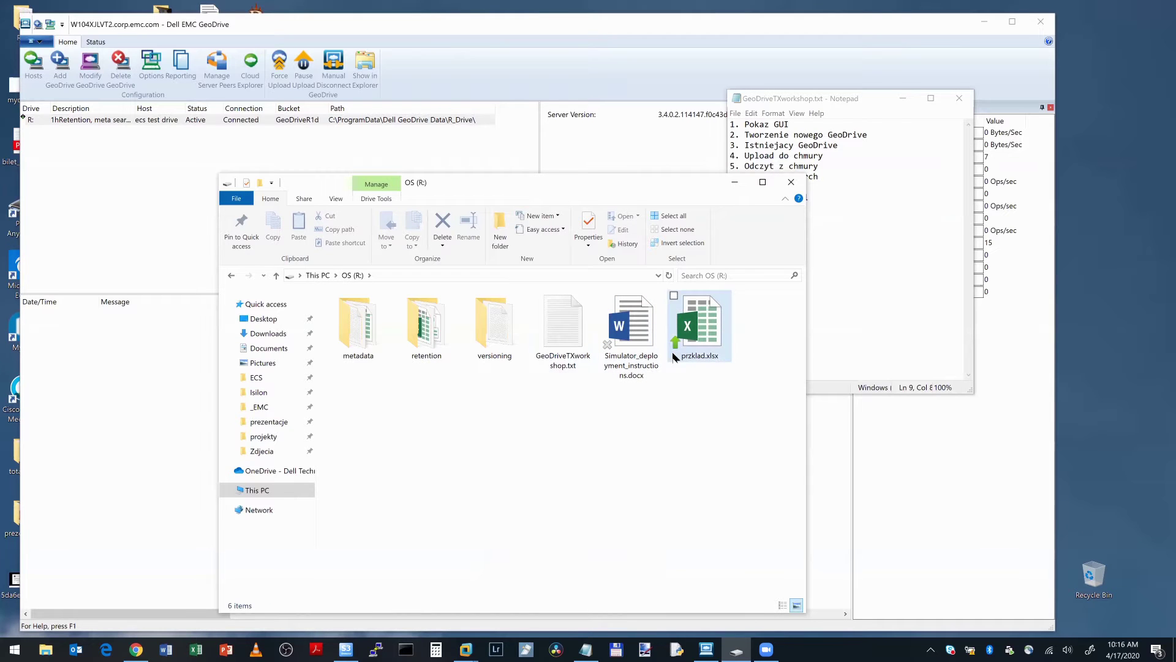
pyautogui.moveTo(674, 356)
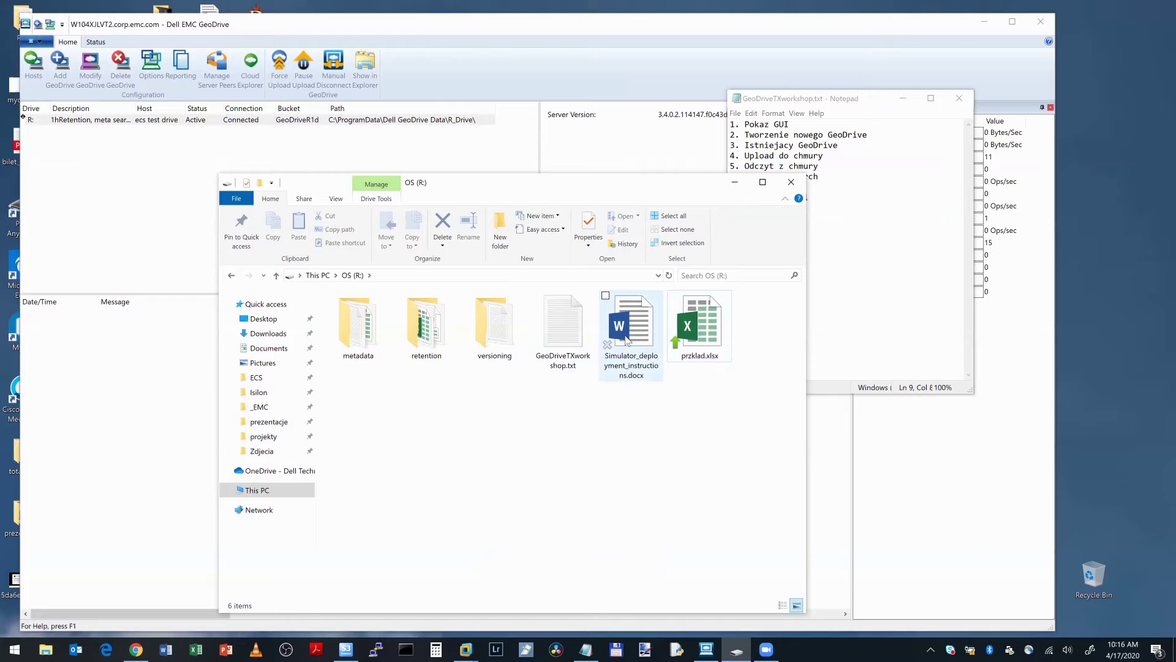
pyautogui.click(858, 320)
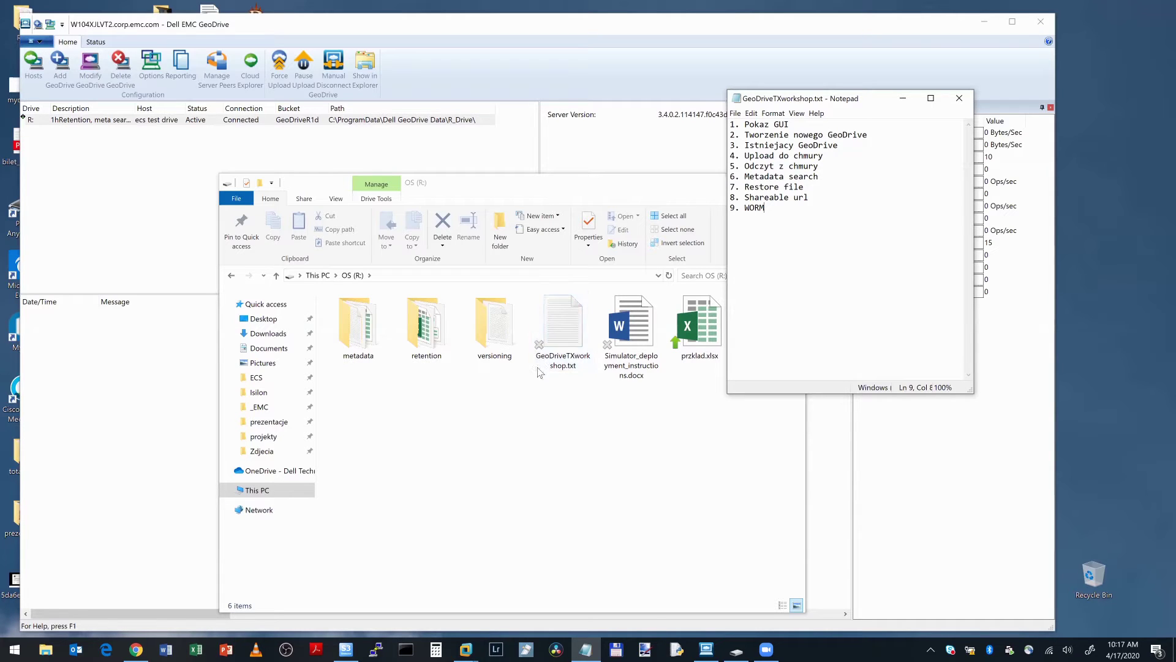
pyautogui.click(556, 319)
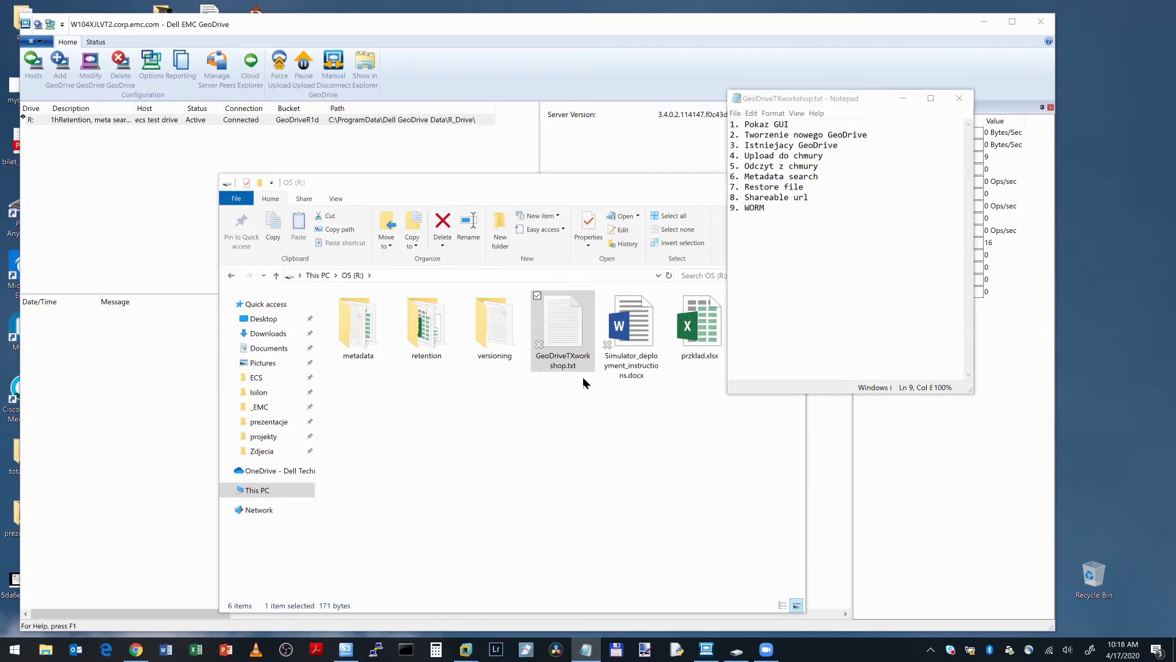
# Move the R: drive's File Explorer window clear of the Notepad list and open the retention folder
pyautogui.click(612, 396)
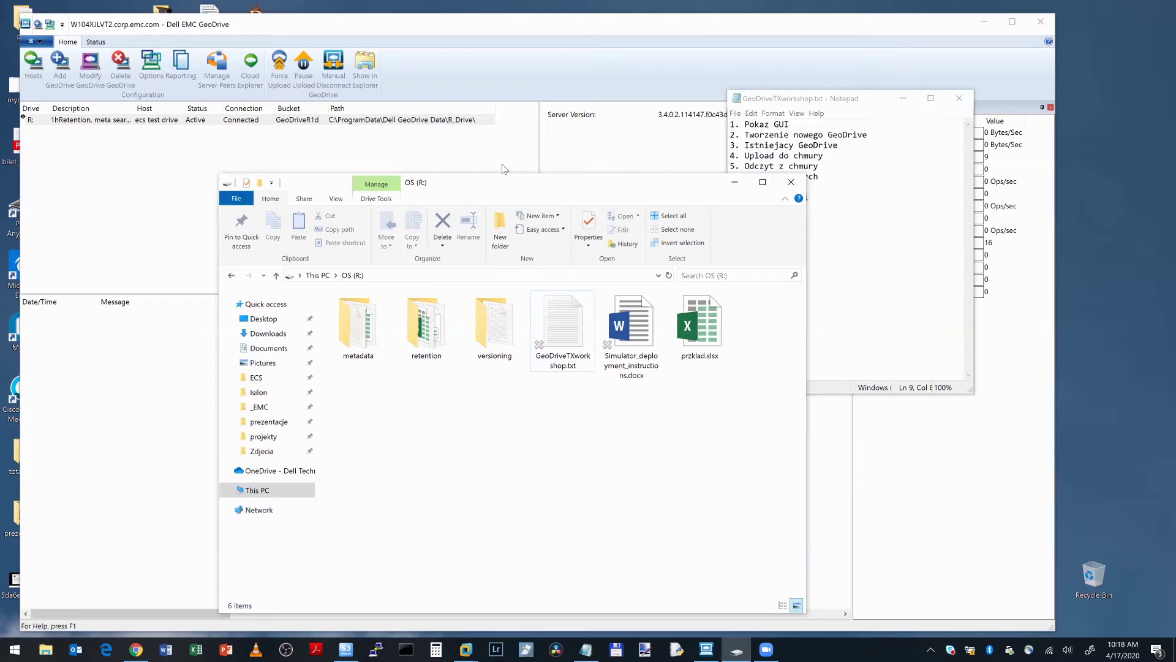
pyautogui.moveTo(503, 182); pyautogui.dragTo(350, 163)
pyautogui.click(259, 305)
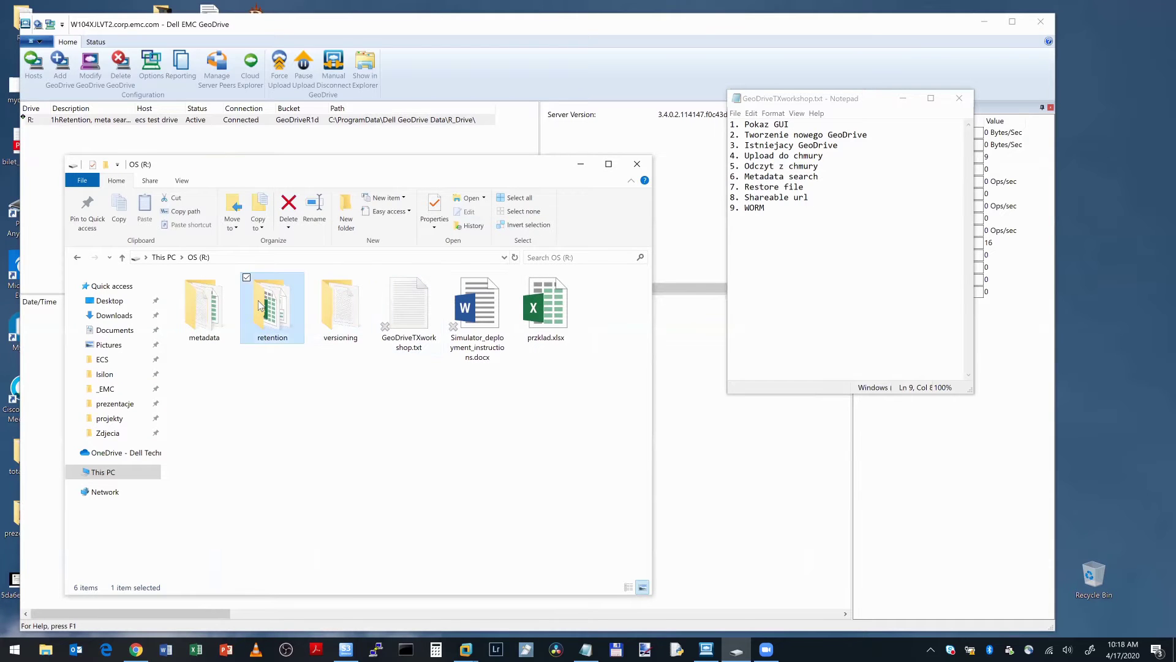
pyautogui.doubleClick(259, 304)
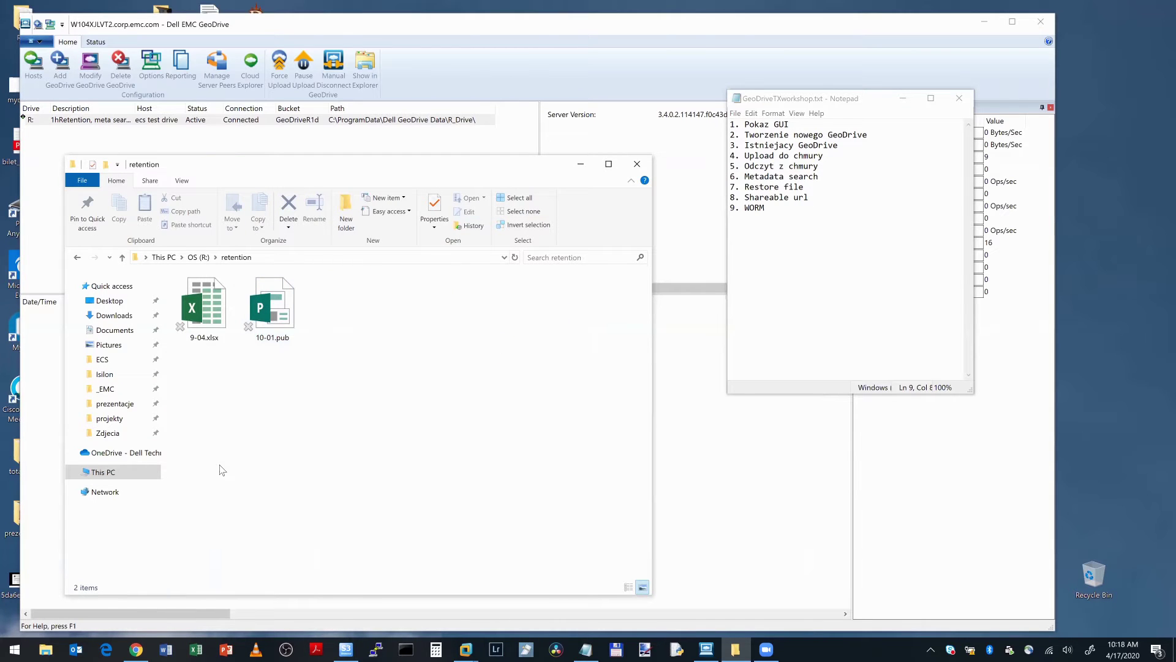
# Check the creation time of 9-04.xlsx in its file properties
pyautogui.click(215, 323)
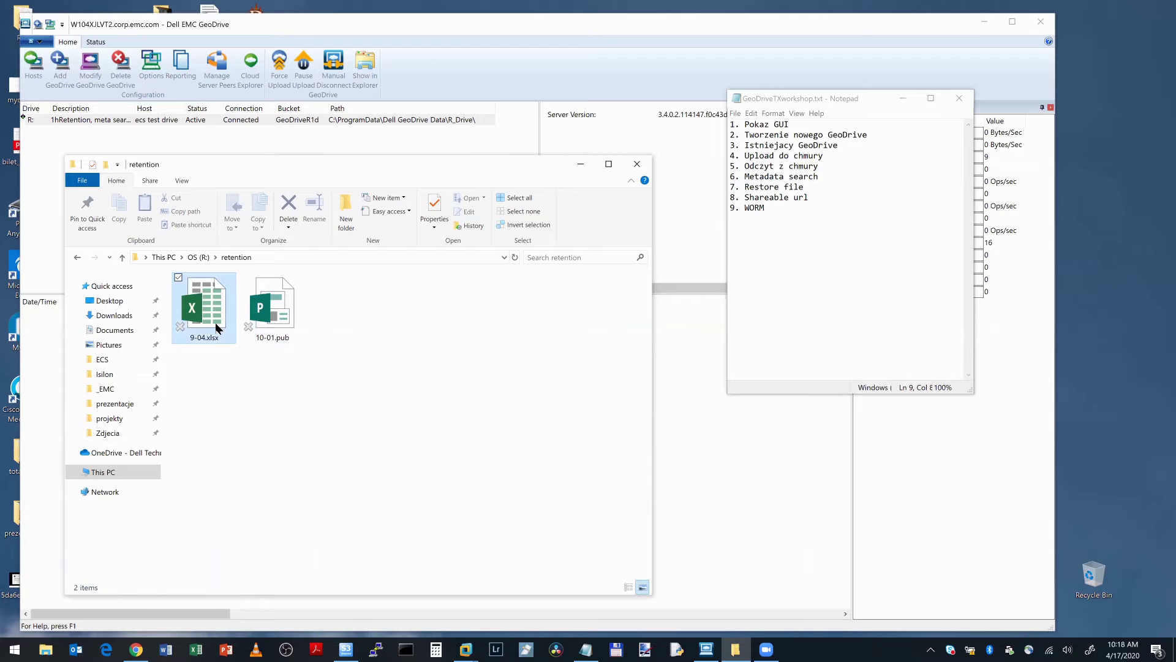
pyautogui.rightClick(215, 322)
pyautogui.click(158, 587)
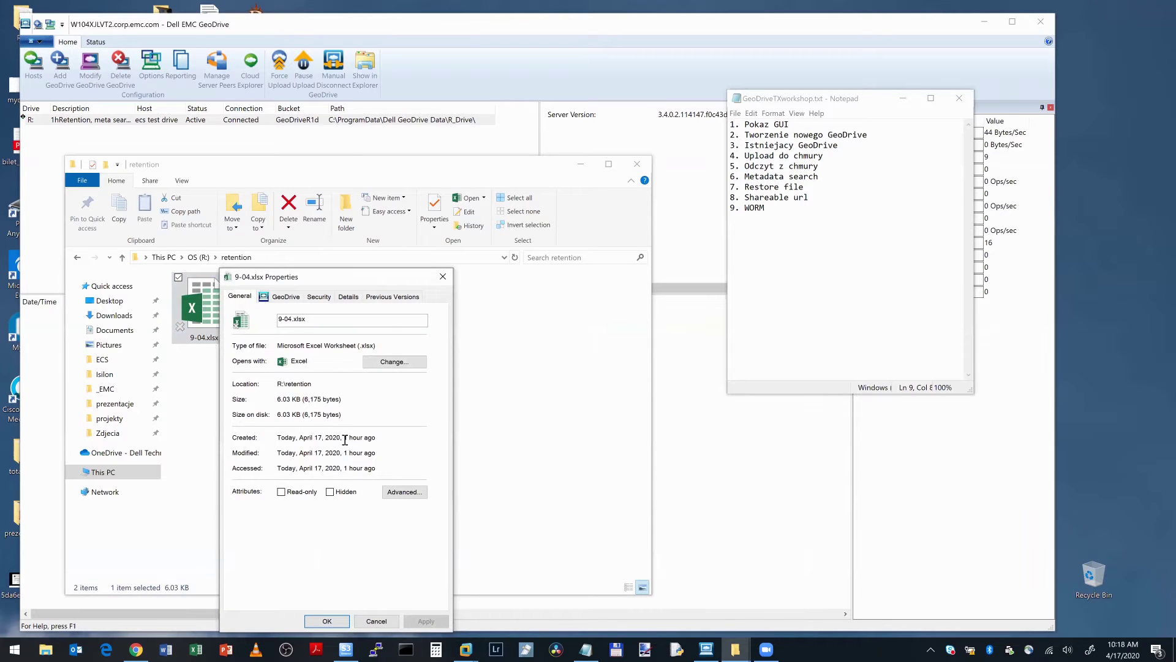
pyautogui.click(443, 276)
# Permanently delete 9-04.xlsx from the retention folder and select the remaining file
pyautogui.click(273, 306)
pyautogui.click(218, 312)
pyautogui.press('Delete')
pyautogui.press('Return')
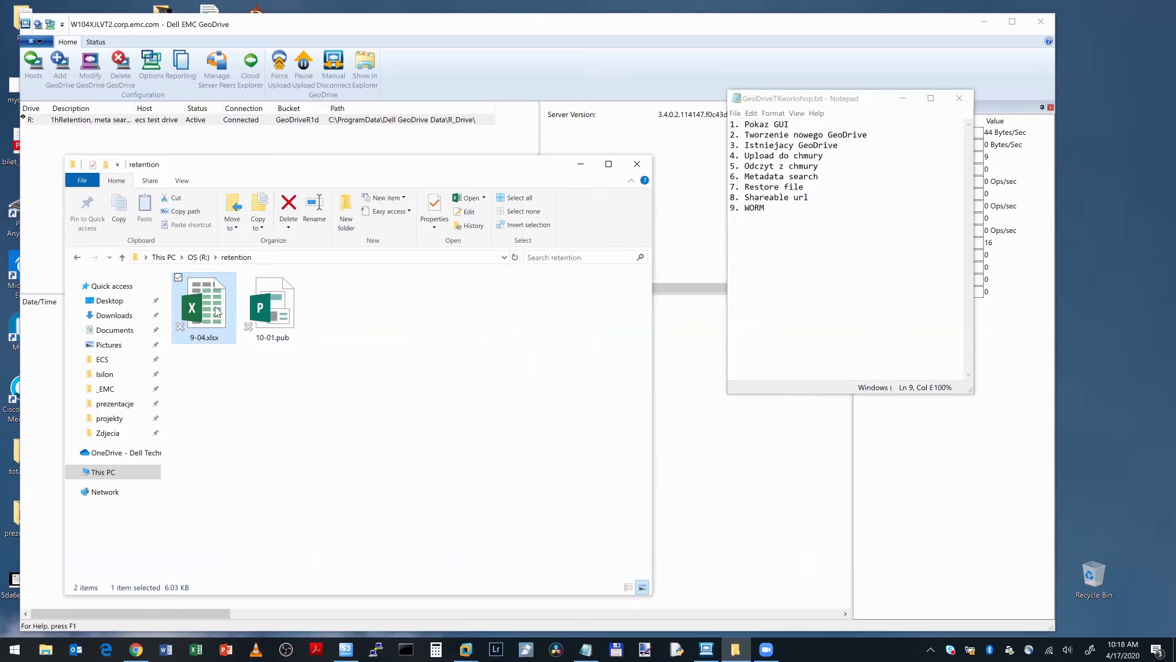
pyautogui.click(204, 342)
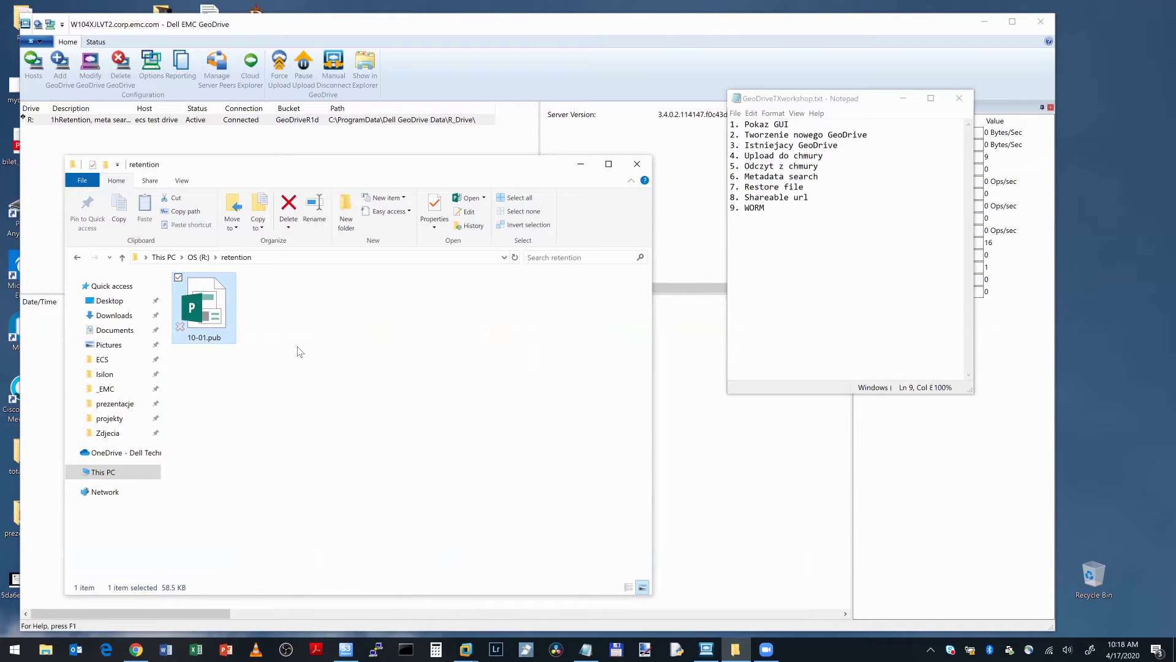
# Check the creation time of 10-01.pub in its file properties
pyautogui.rightClick(210, 306)
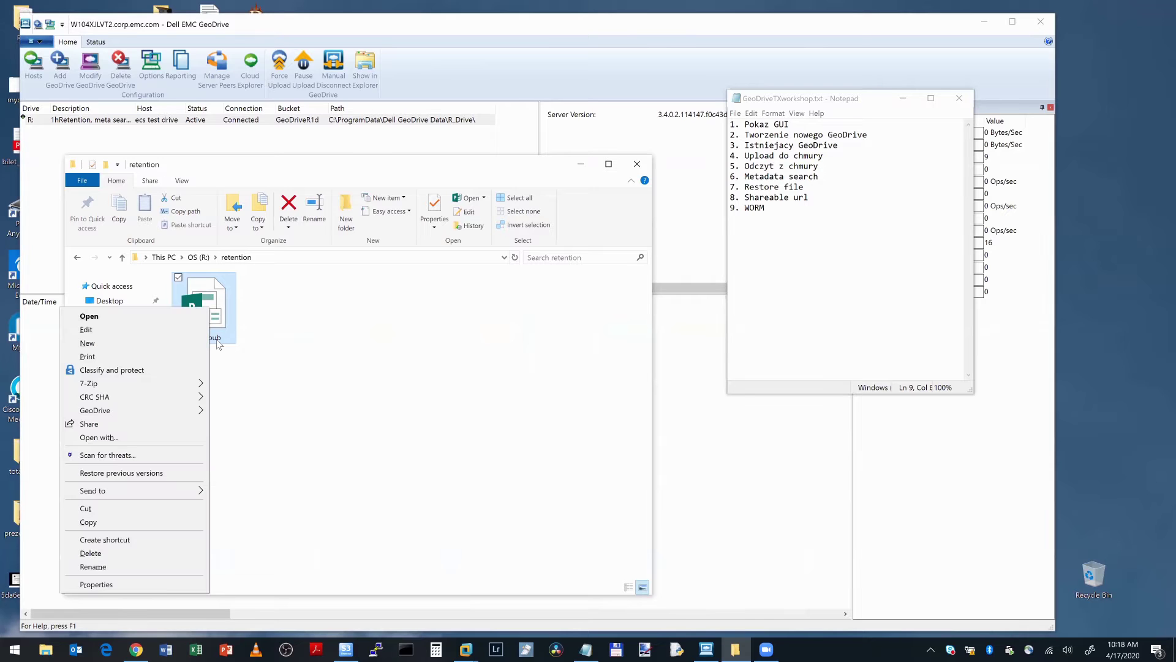
pyautogui.click(162, 583)
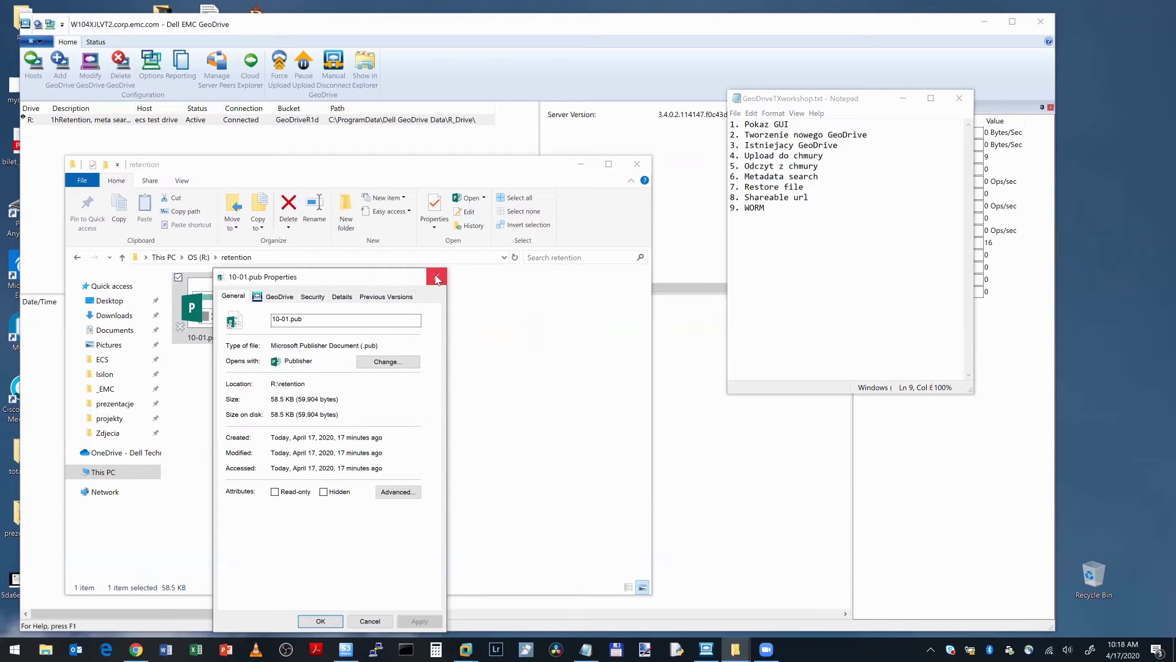
pyautogui.click(436, 275)
# Try to permanently delete 10-01.pub from the retention folder, continuing with administrator permission
pyautogui.press('Delete')
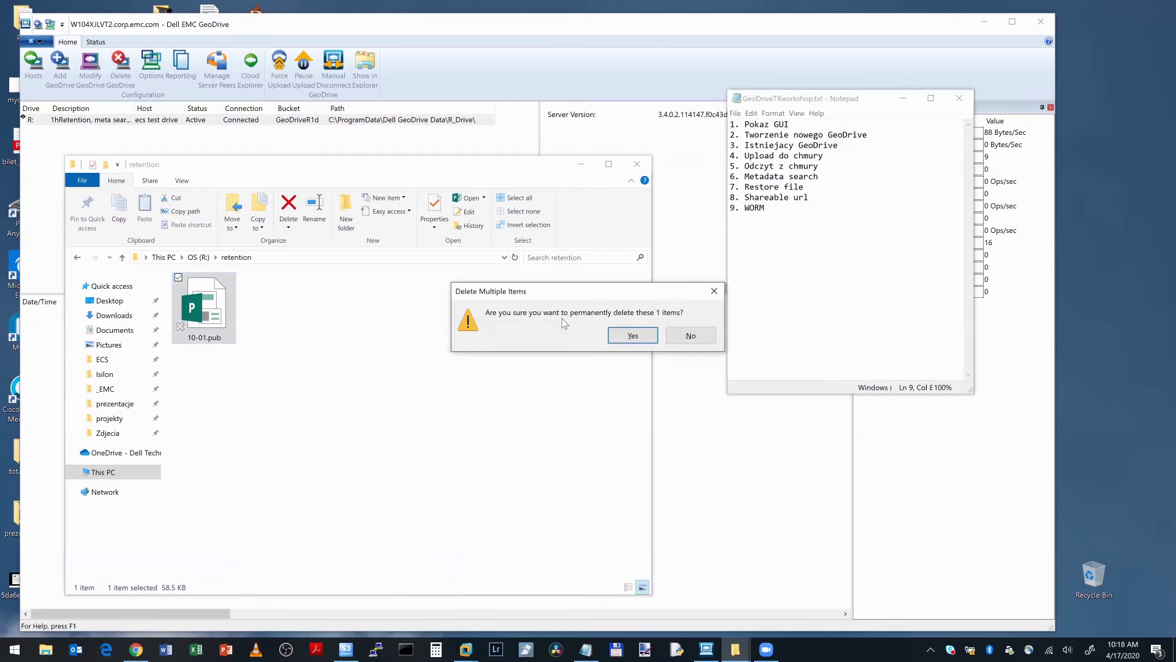
pyautogui.click(631, 335)
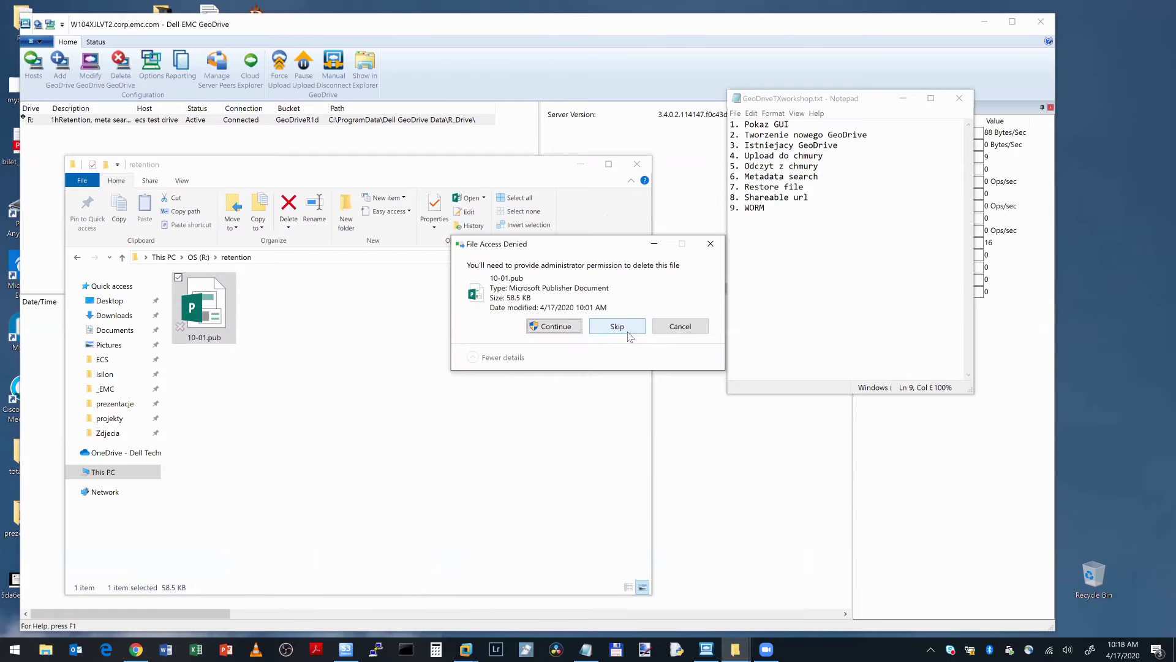
pyautogui.click(563, 329)
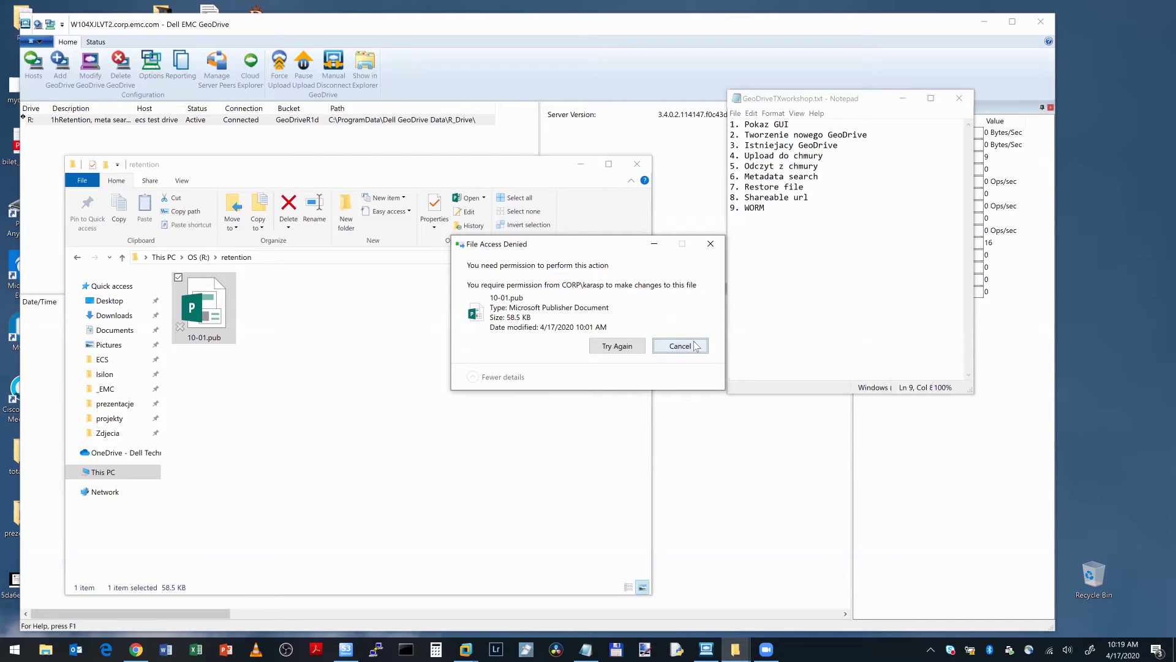
pyautogui.click(711, 244)
pyautogui.click(481, 400)
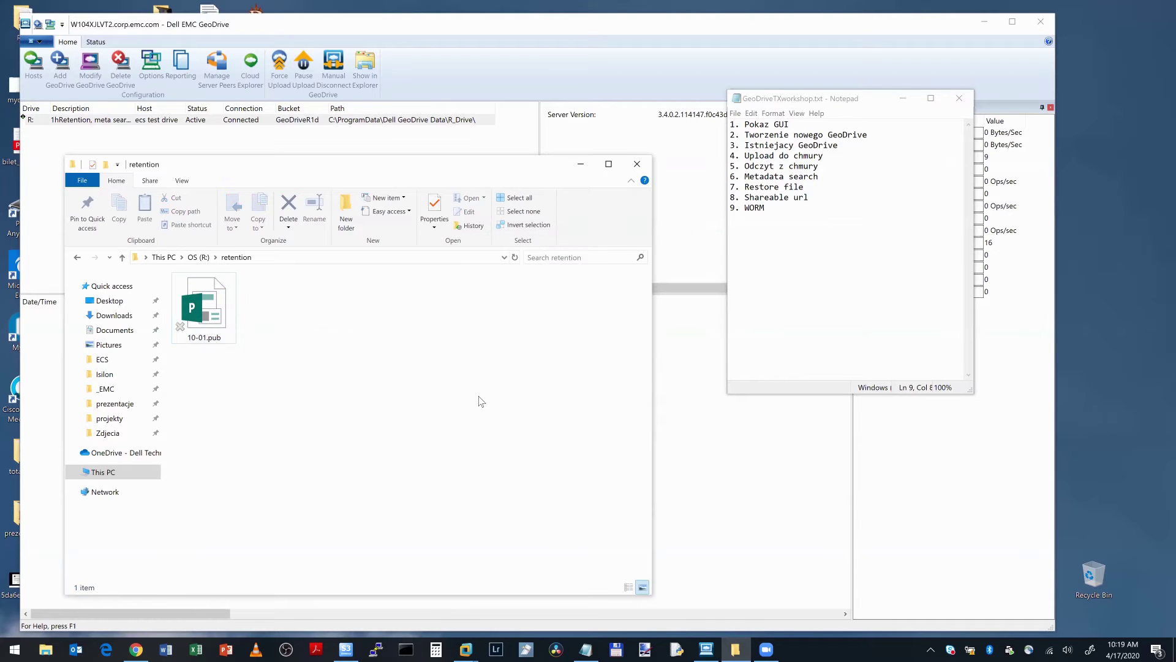
# Return to the root of the R: drive and compare the size and size on disk of GeoDriveTXworkshop.txt in its properties
pyautogui.press('BackSpace')
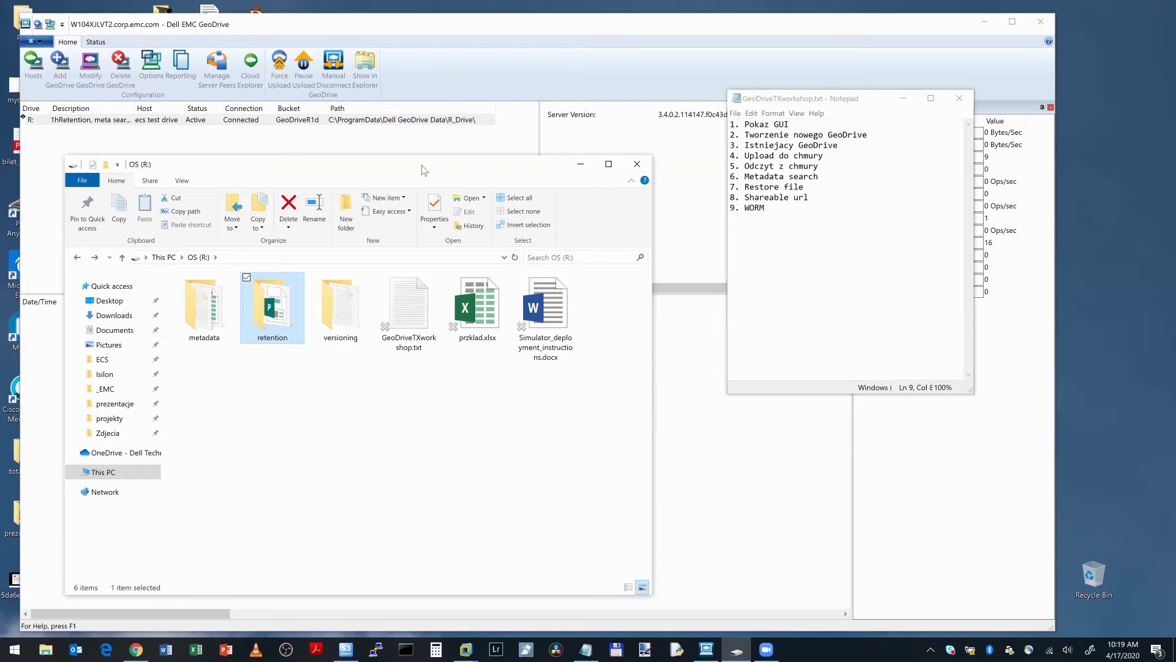
pyautogui.moveTo(422, 170); pyautogui.dragTo(640, 175)
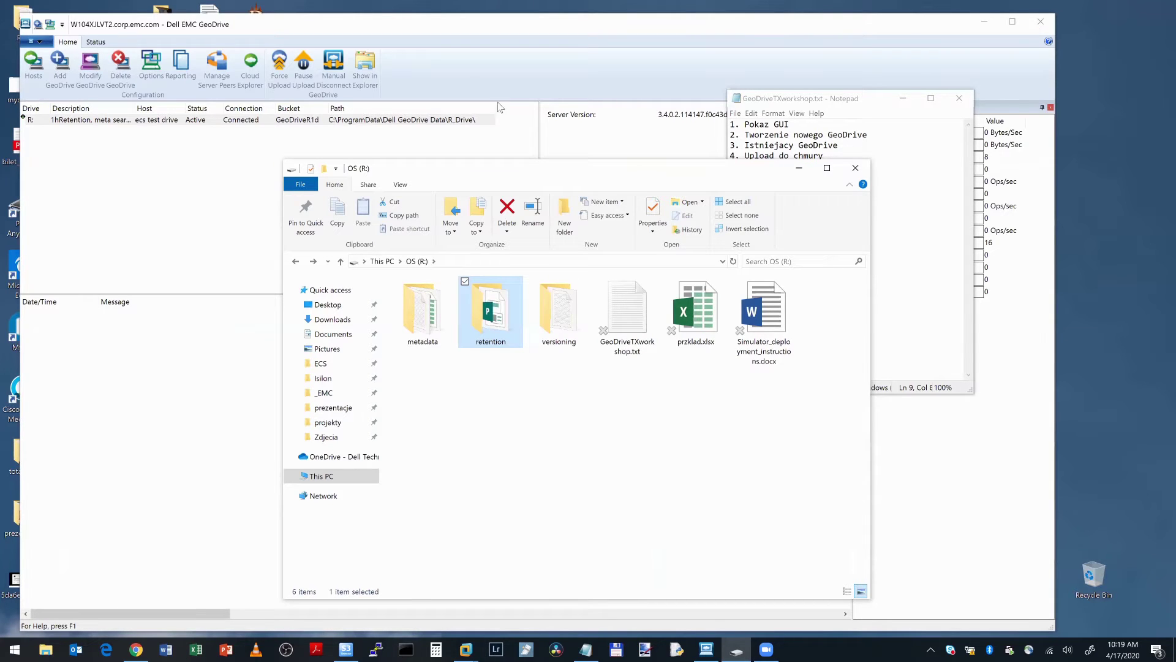
pyautogui.click(624, 308)
pyautogui.rightClick(623, 308)
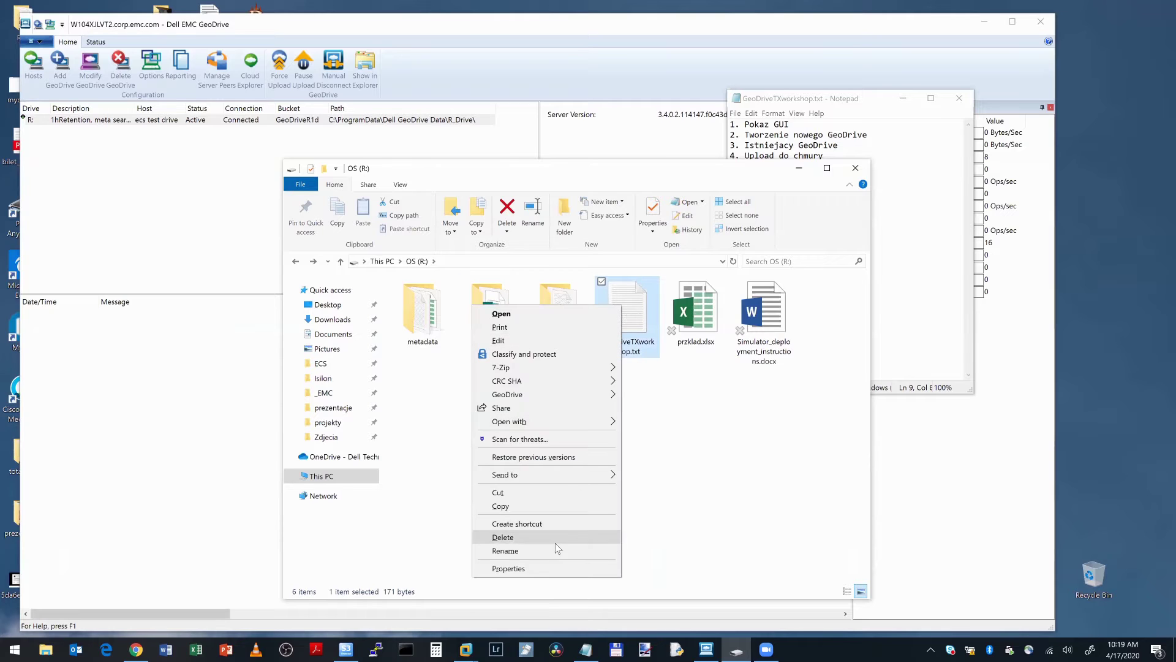
pyautogui.click(549, 567)
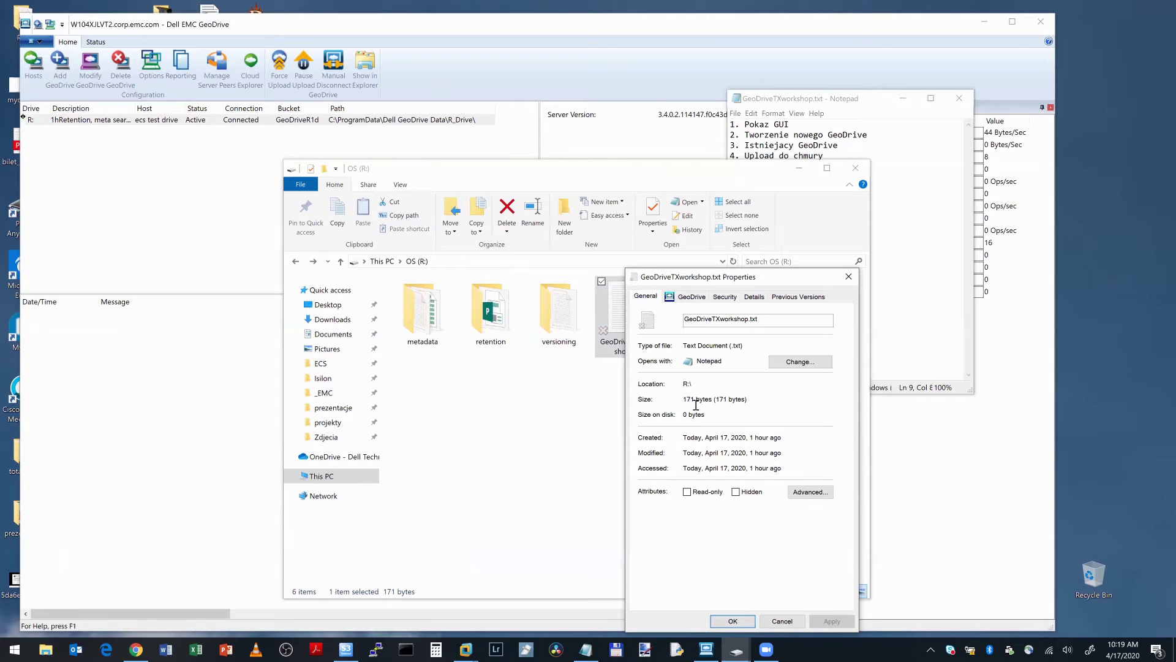
pyautogui.click(850, 278)
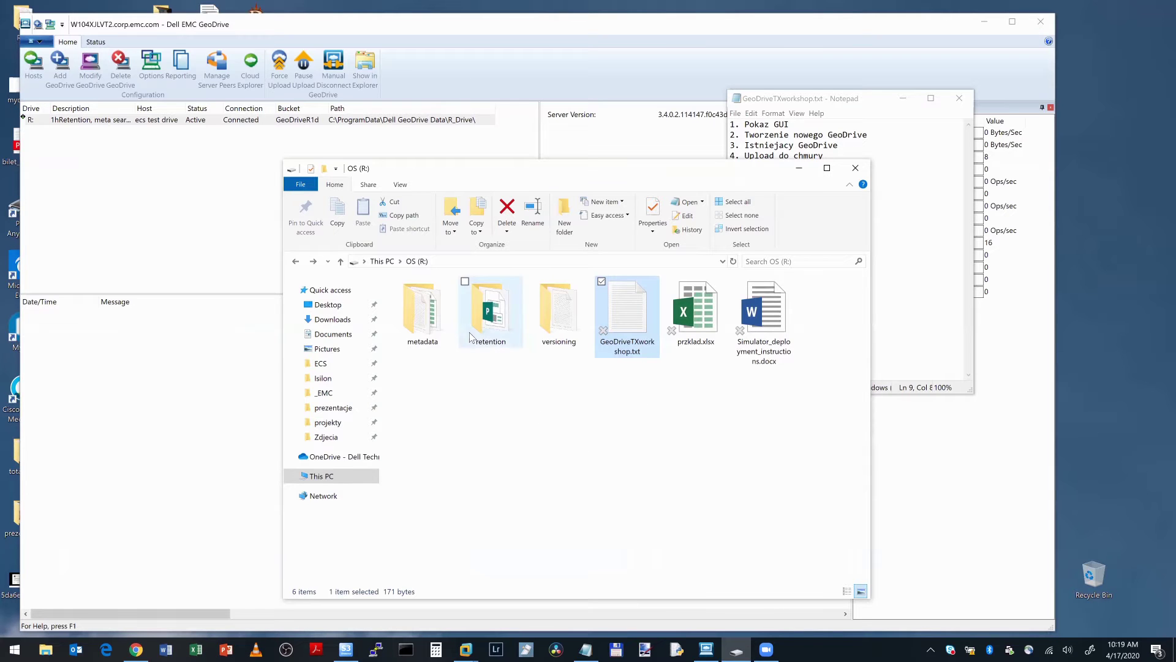
# Open the metadata folder on the R: drive to view its files and reposition the File Explorer window
pyautogui.doubleClick(432, 331)
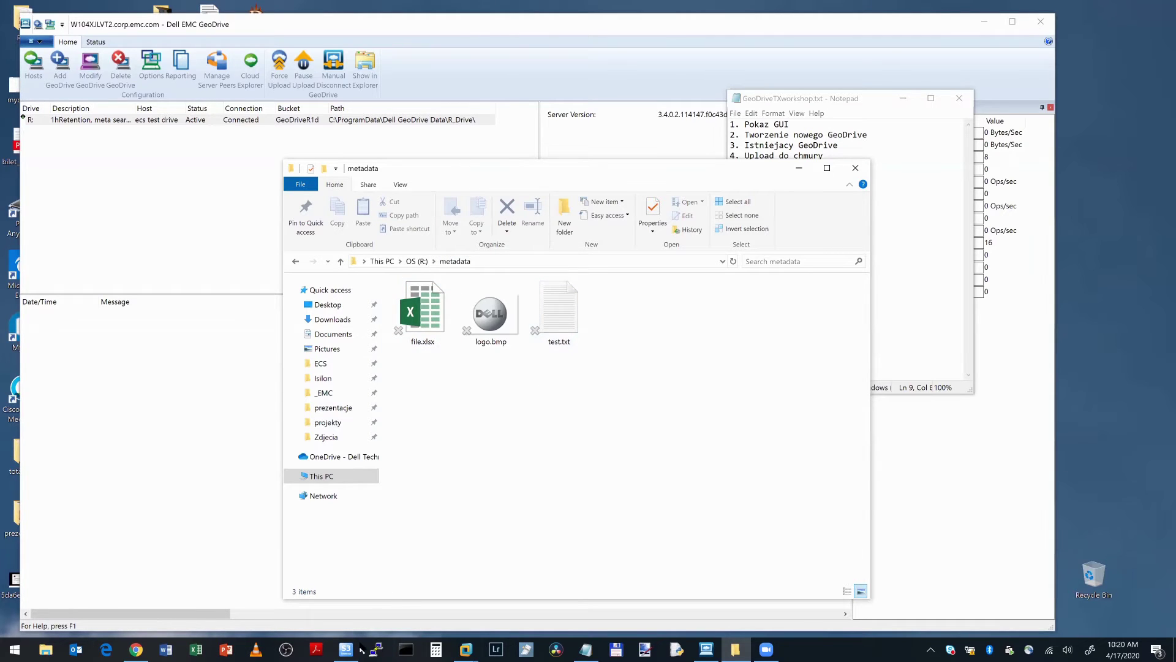
pyautogui.moveTo(351, 647)
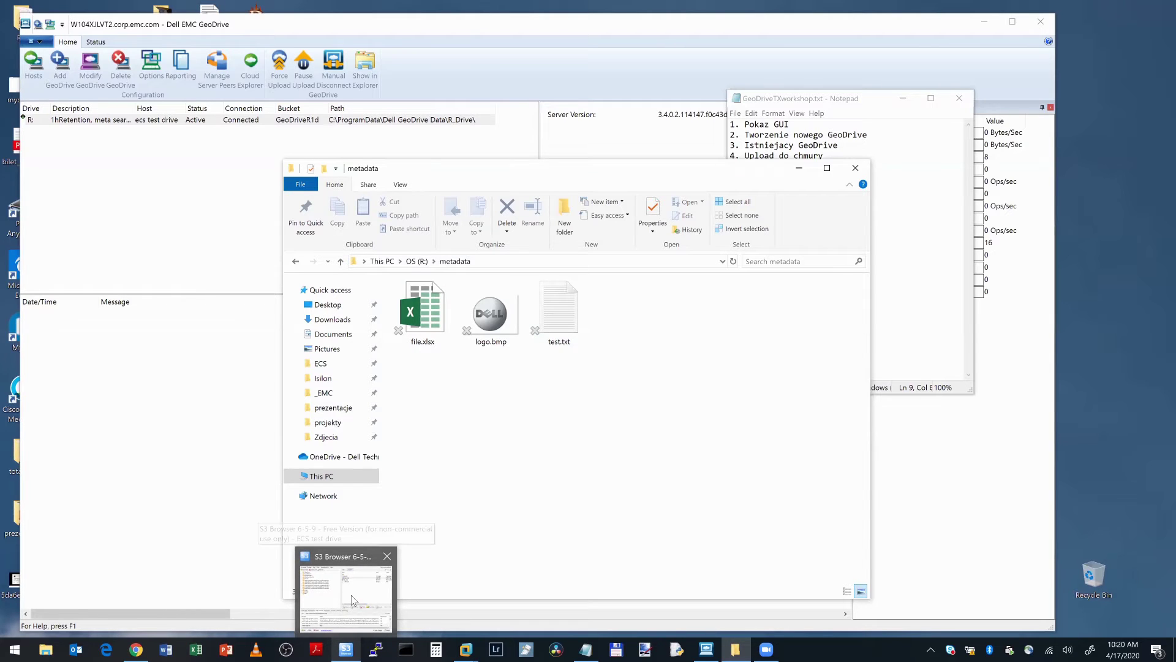
pyautogui.moveTo(351, 606)
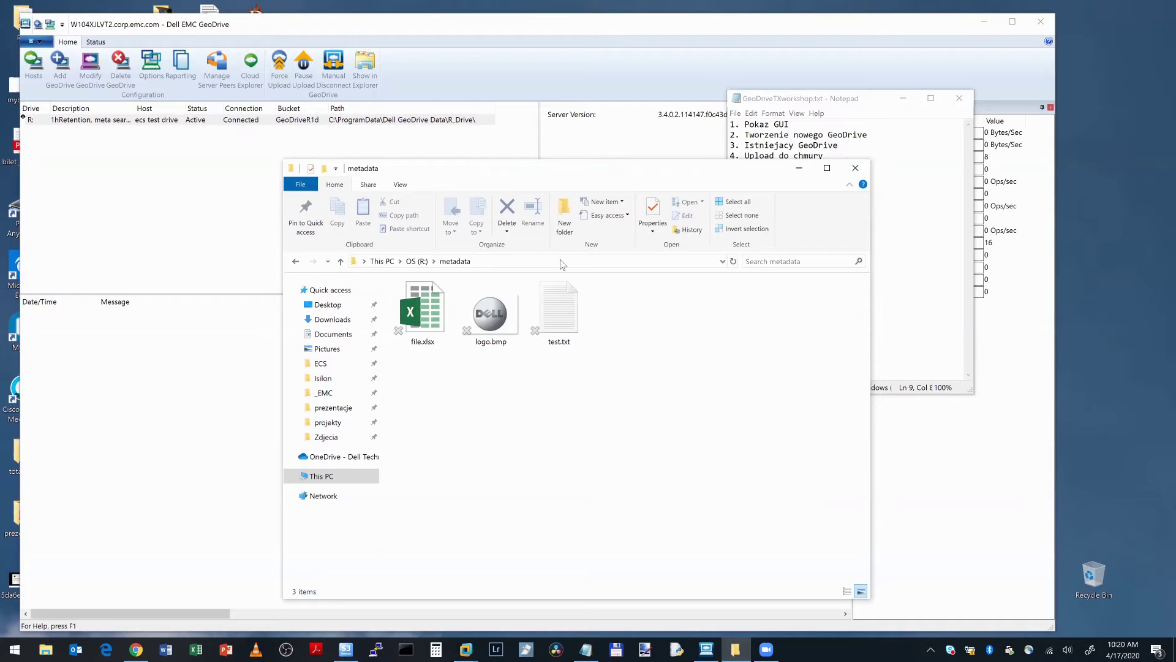
pyautogui.moveTo(553, 168); pyautogui.dragTo(494, 137)
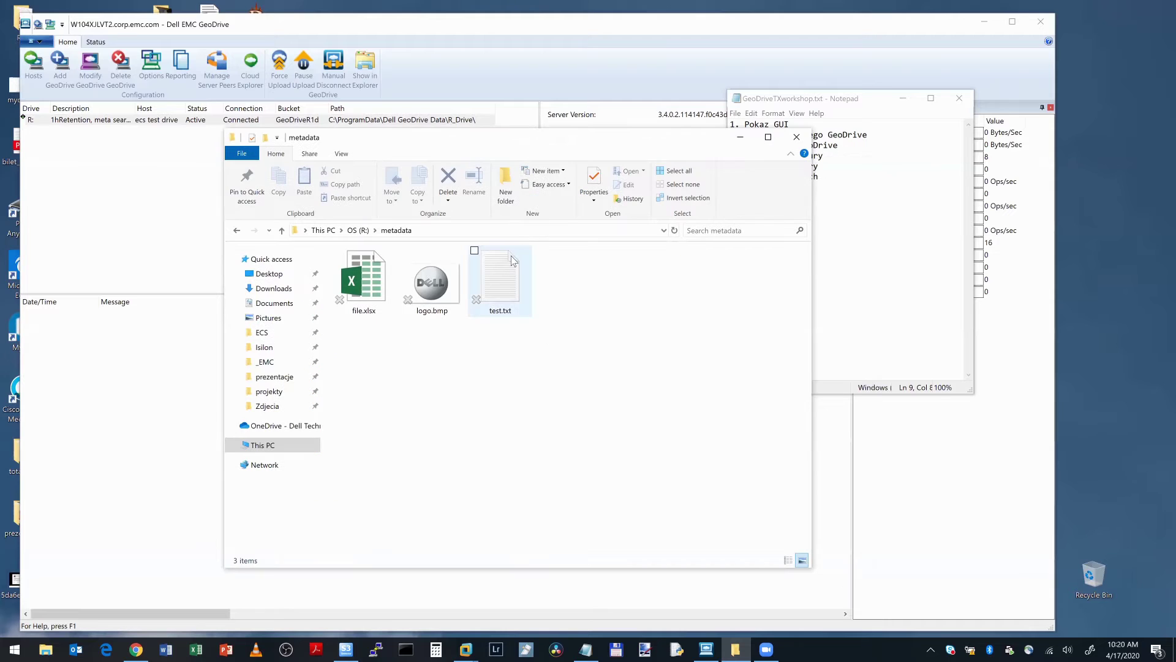
# Switch to S3 Browser, move its window aside and go up to the root of the GeoDriveR1d bucket
pyautogui.click(345, 648)
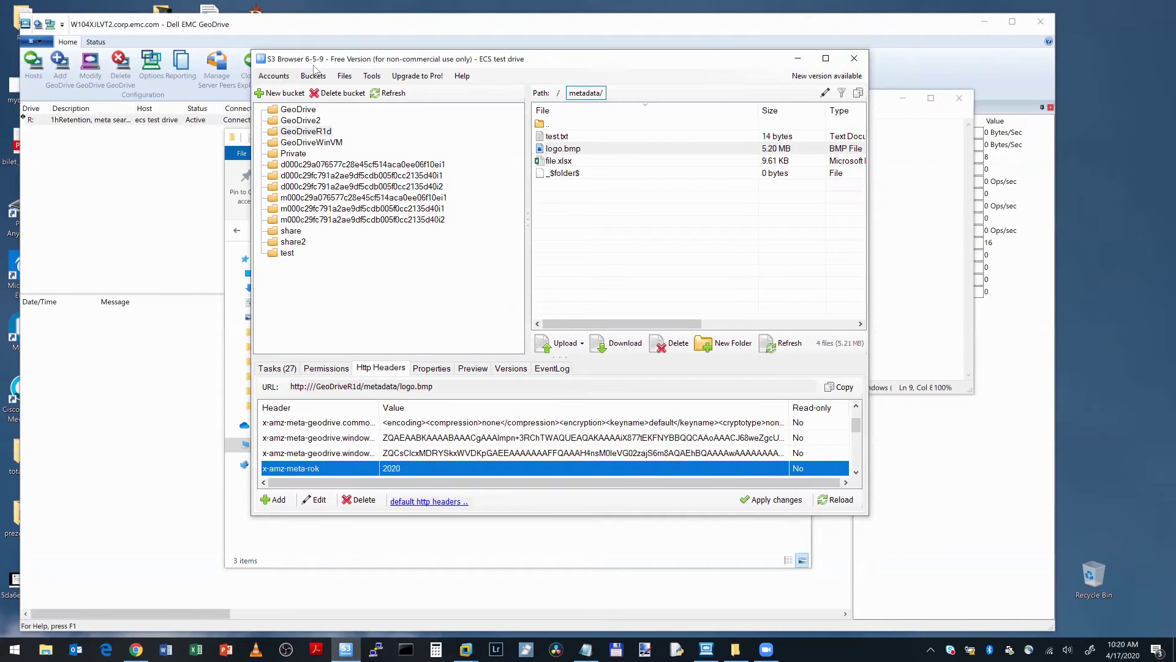
pyautogui.moveTo(317, 56); pyautogui.dragTo(235, 66)
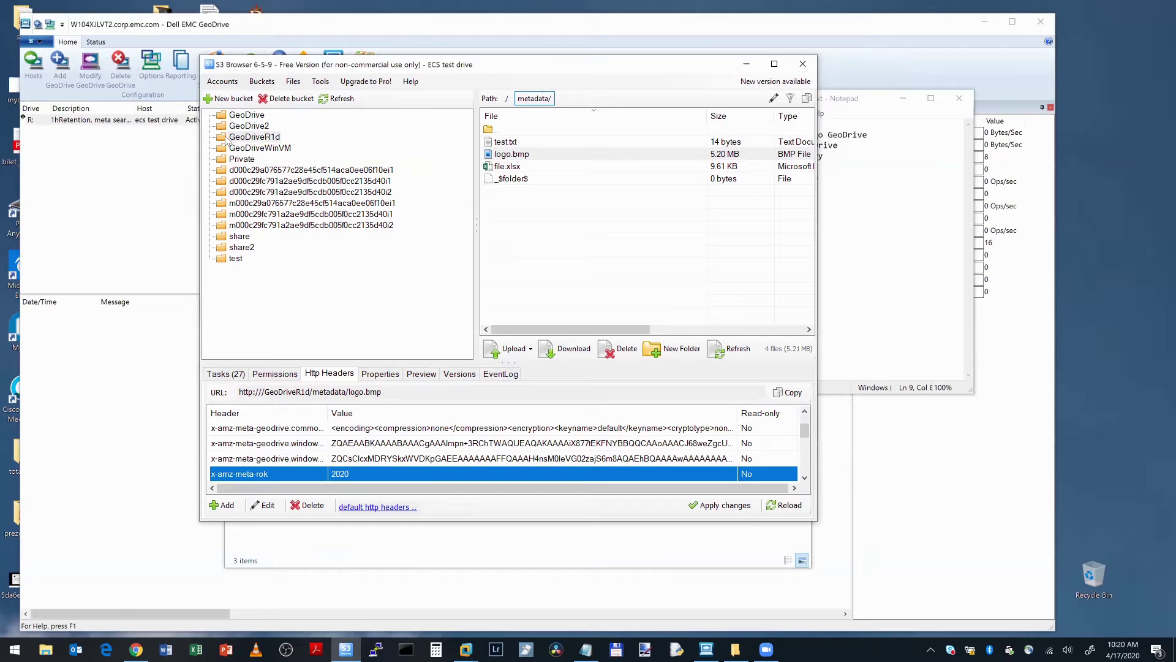
pyautogui.doubleClick(493, 127)
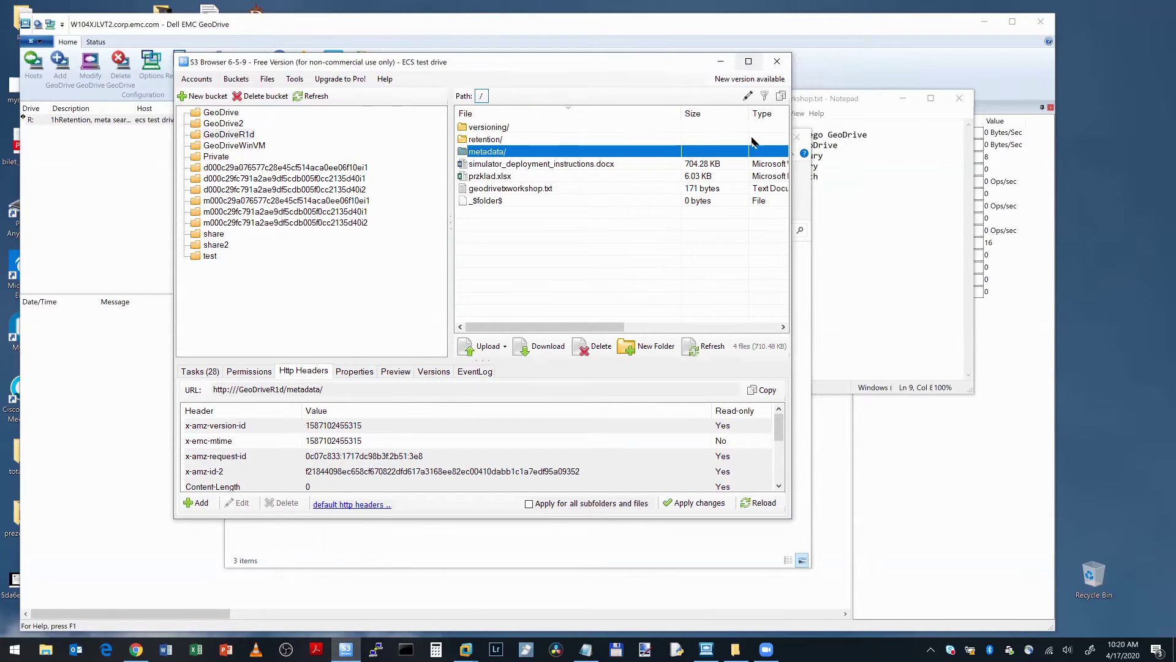
# Return File Explorer to the R: drive's root and place it below the bucket's file list for comparison
pyautogui.click(807, 282)
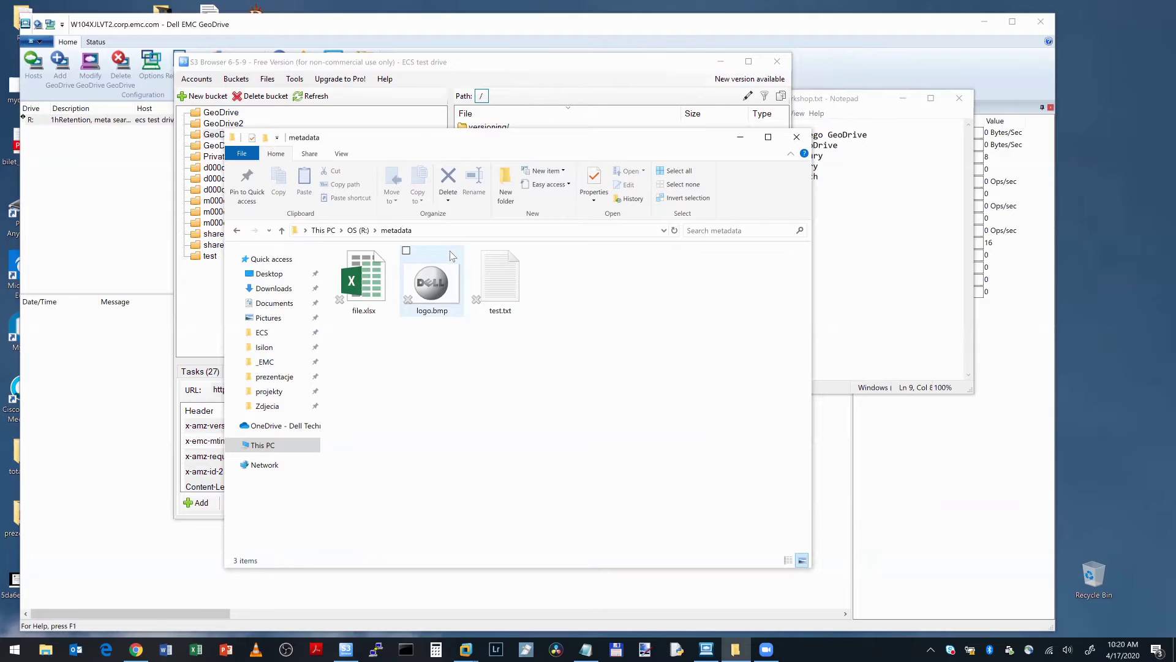
pyautogui.hotkey('alt', 'Up')
pyautogui.moveTo(504, 147); pyautogui.dragTo(472, 259)
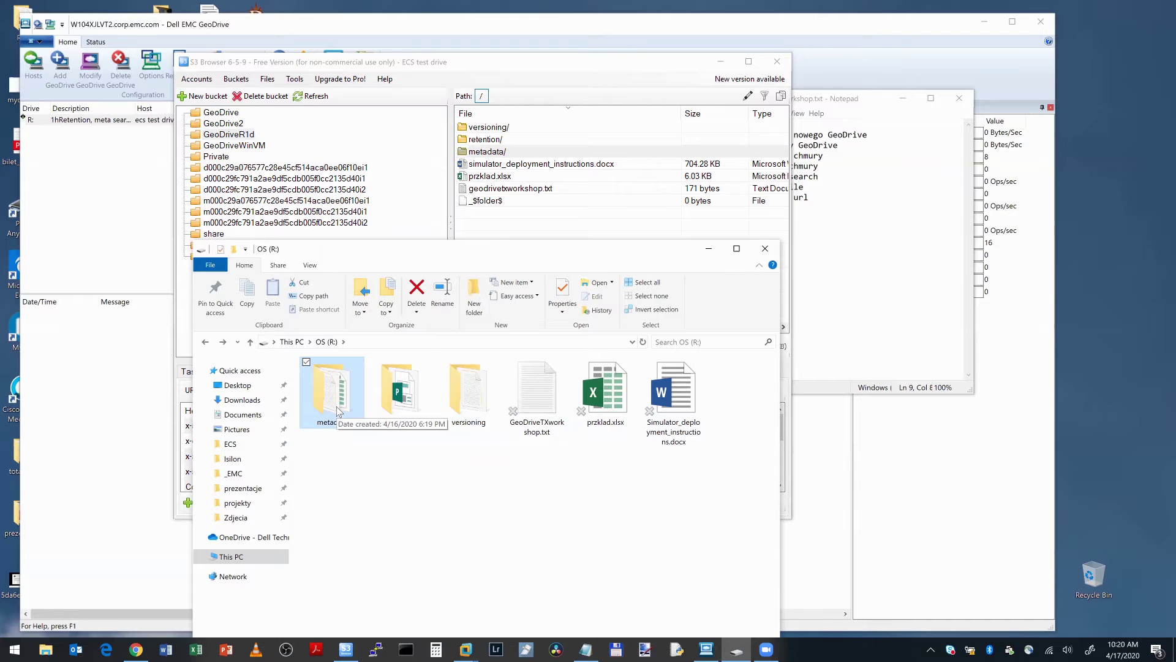
# Open the bucket's metadata folder in a maximized S3 Browser and examine logo.bmp's x-amz-meta-rok, x-amz-meta-typ and x-amz-meta-wlasciciel headers
pyautogui.doubleClick(488, 152)
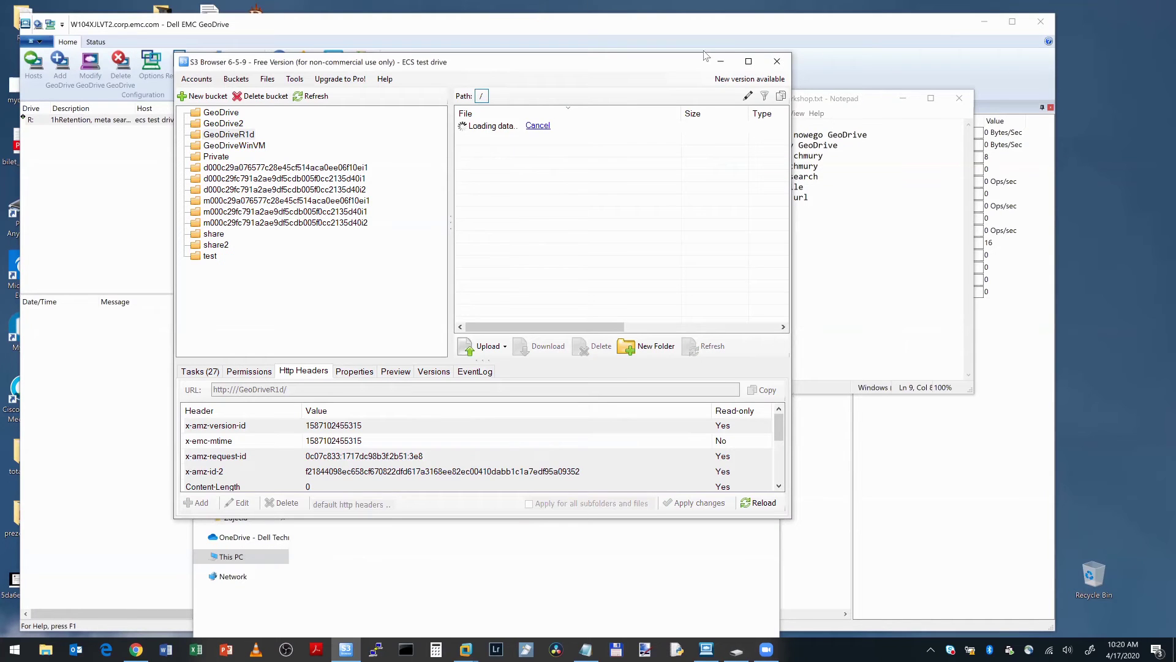
pyautogui.click(748, 61)
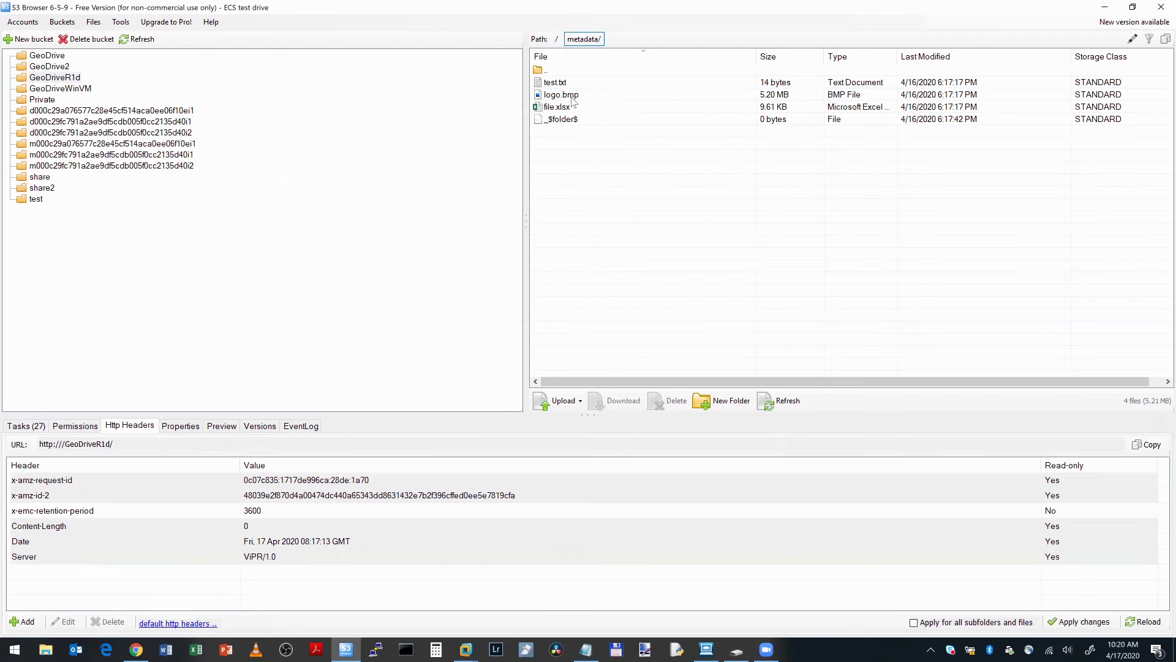
pyautogui.click(571, 97)
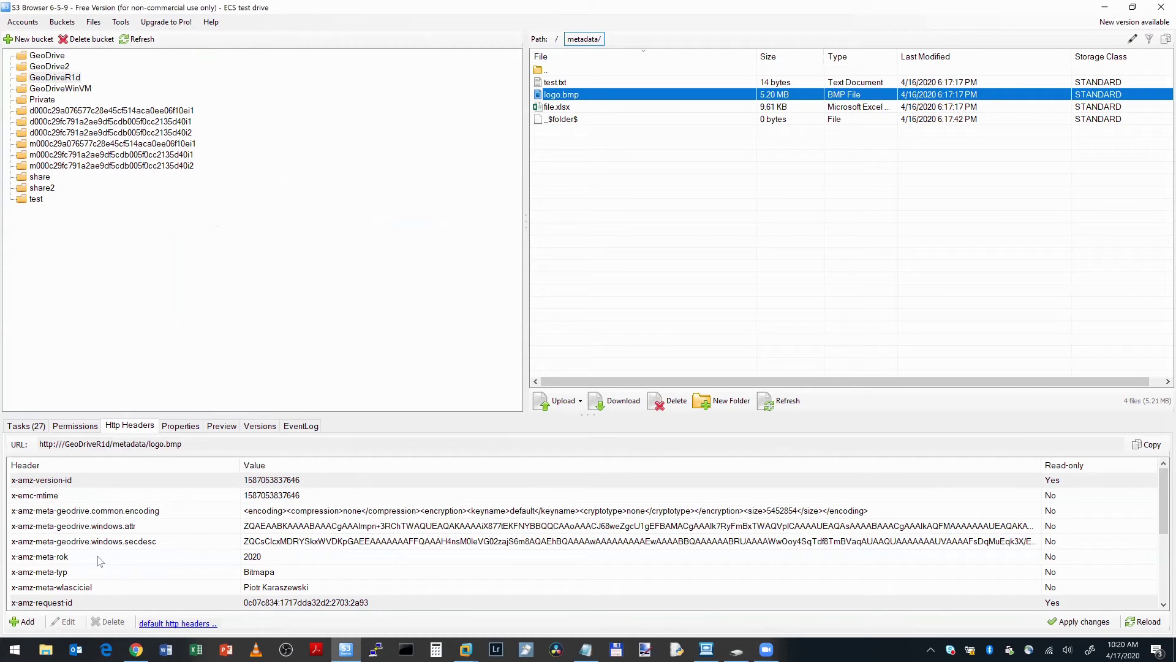
pyautogui.click(77, 558)
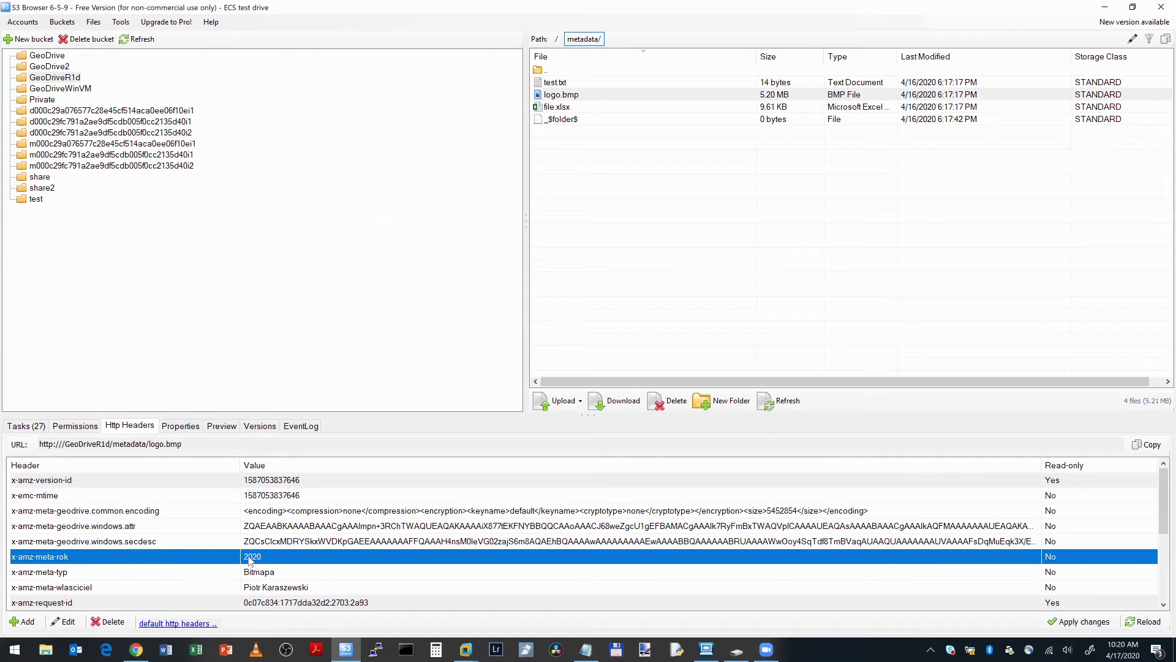
pyautogui.click(64, 577)
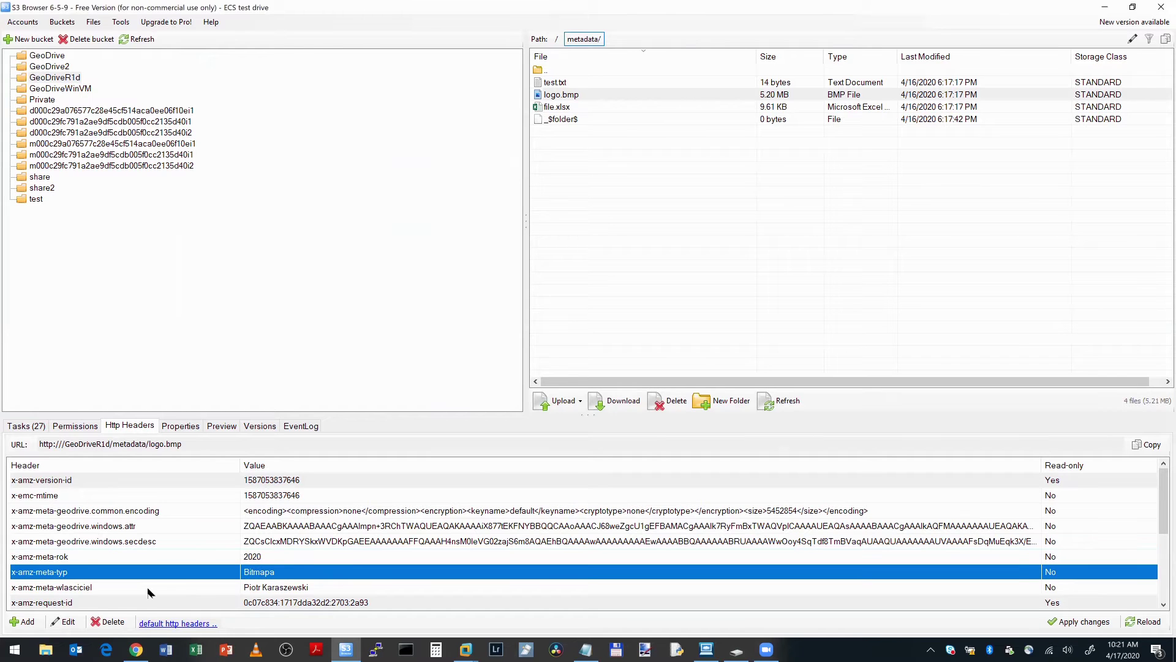
pyautogui.click(91, 589)
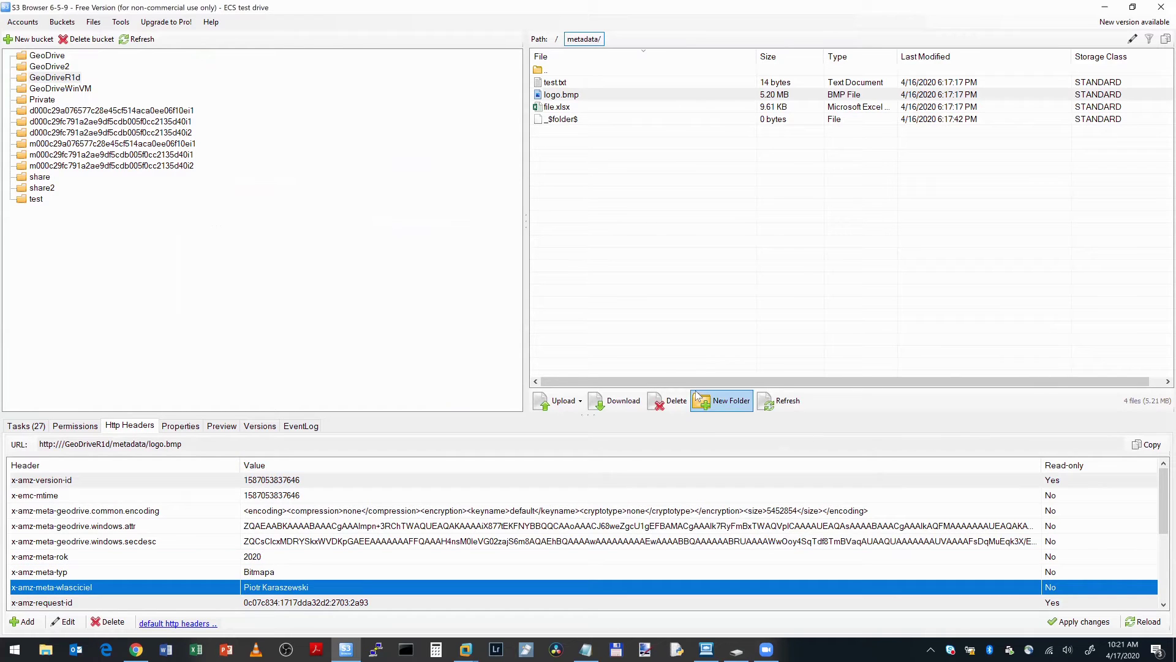
# Examine file.xlsx's x-amz-meta-rok and x-amz-meta-wlasciciel headers, and minimize S3 Browser
pyautogui.click(557, 107)
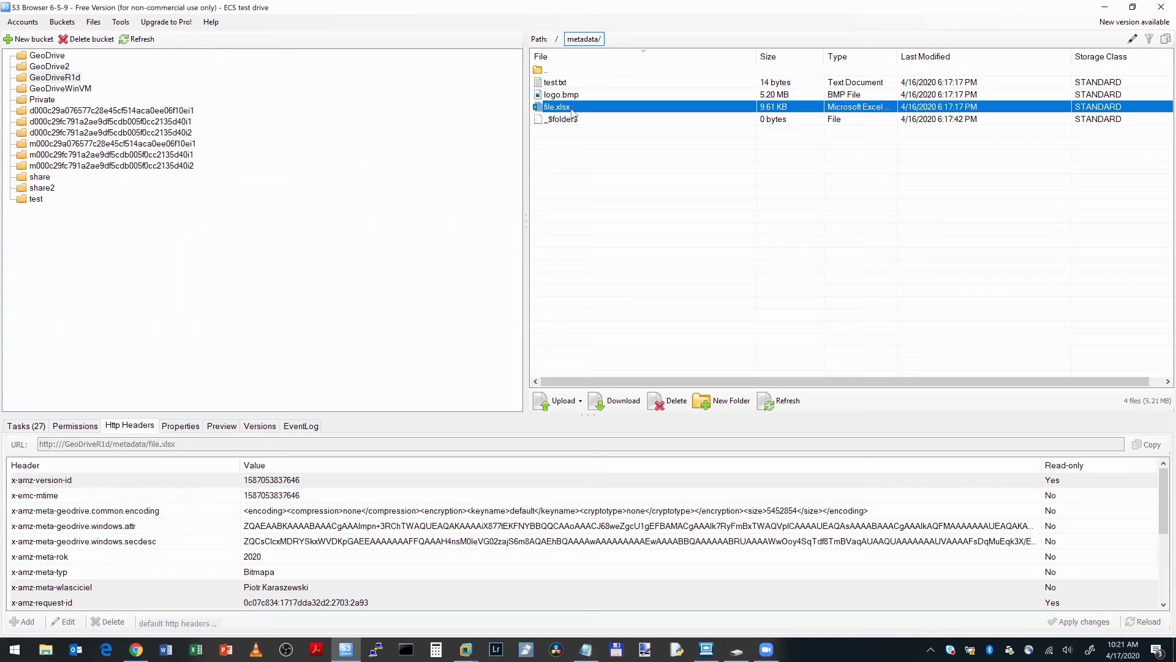
pyautogui.click(74, 556)
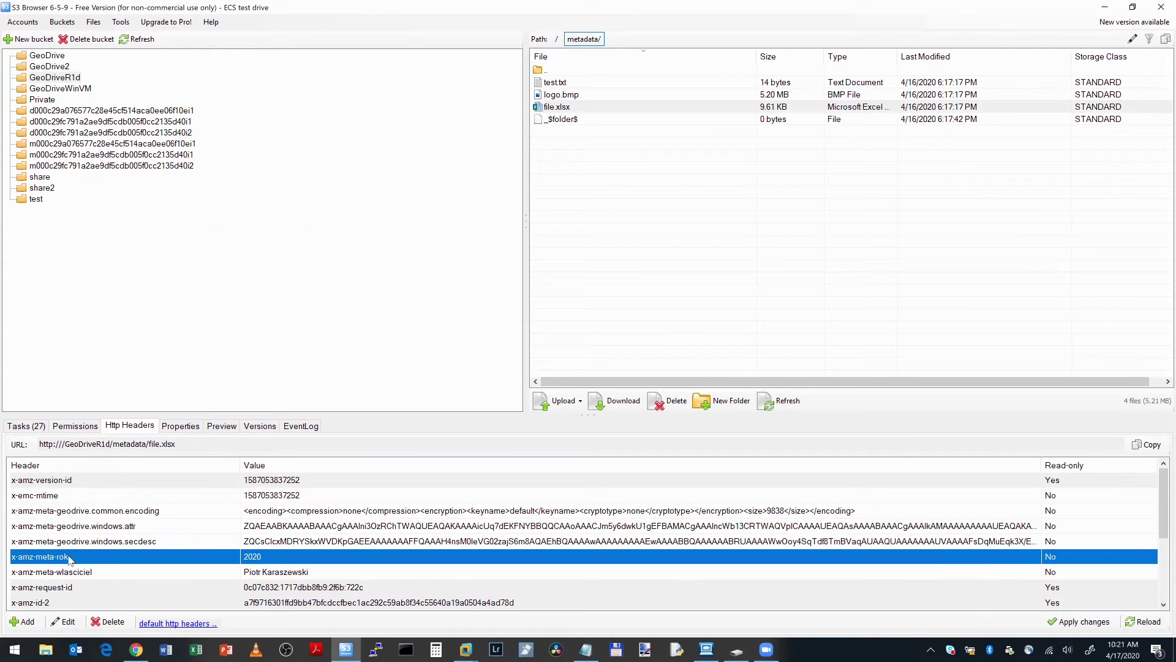
pyautogui.click(264, 572)
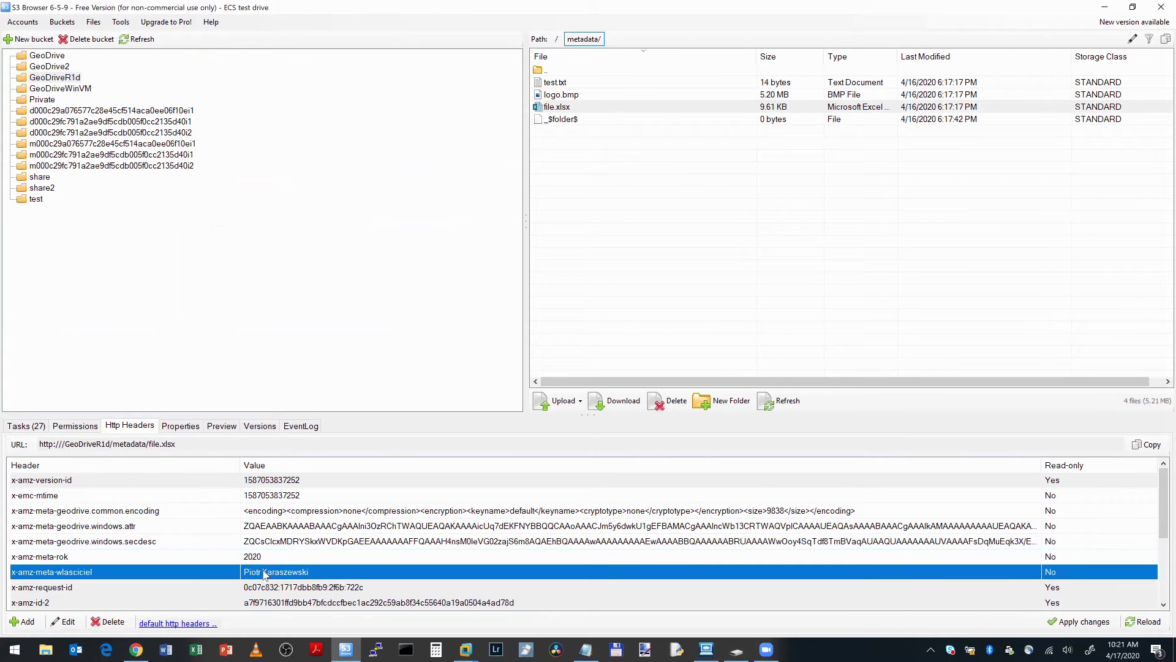
pyautogui.click(1105, 8)
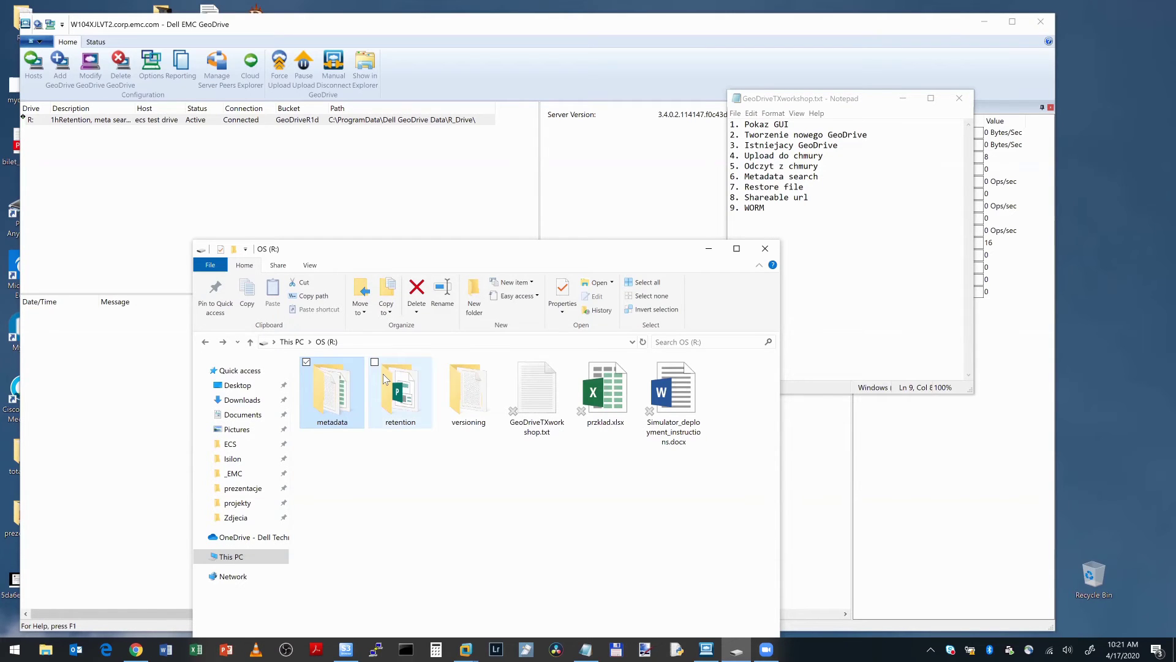
# Open GeoDrive's Metadata Search for the R: drive's metadata folder and clear the prefilled expression
pyautogui.rightClick(335, 389)
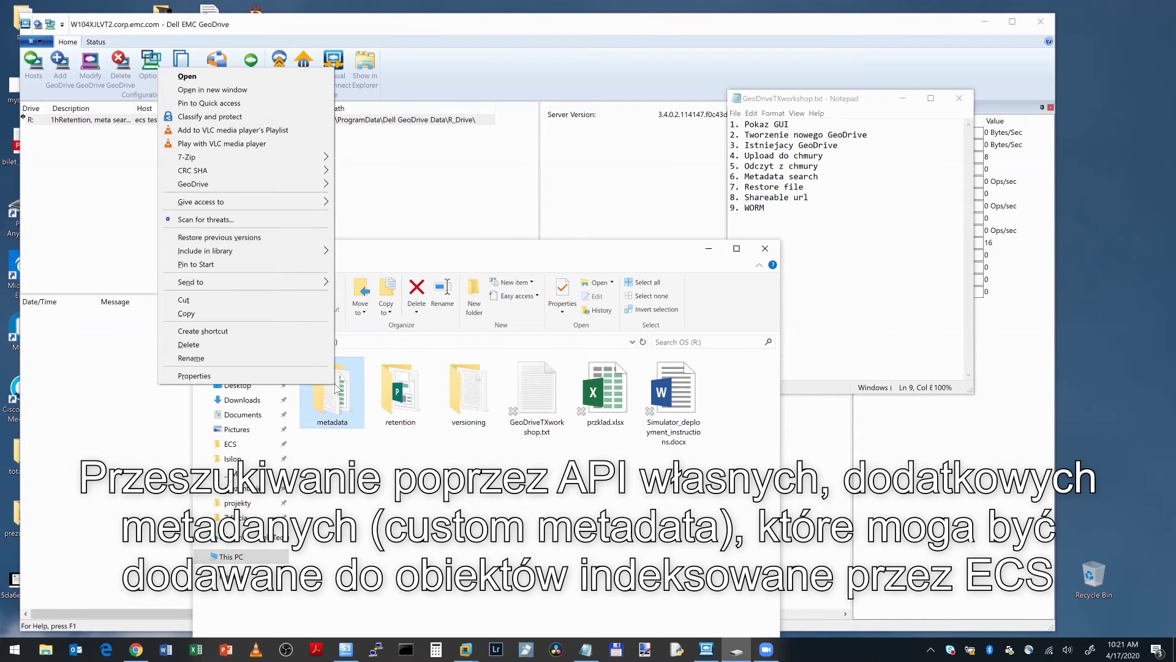
pyautogui.moveTo(304, 189)
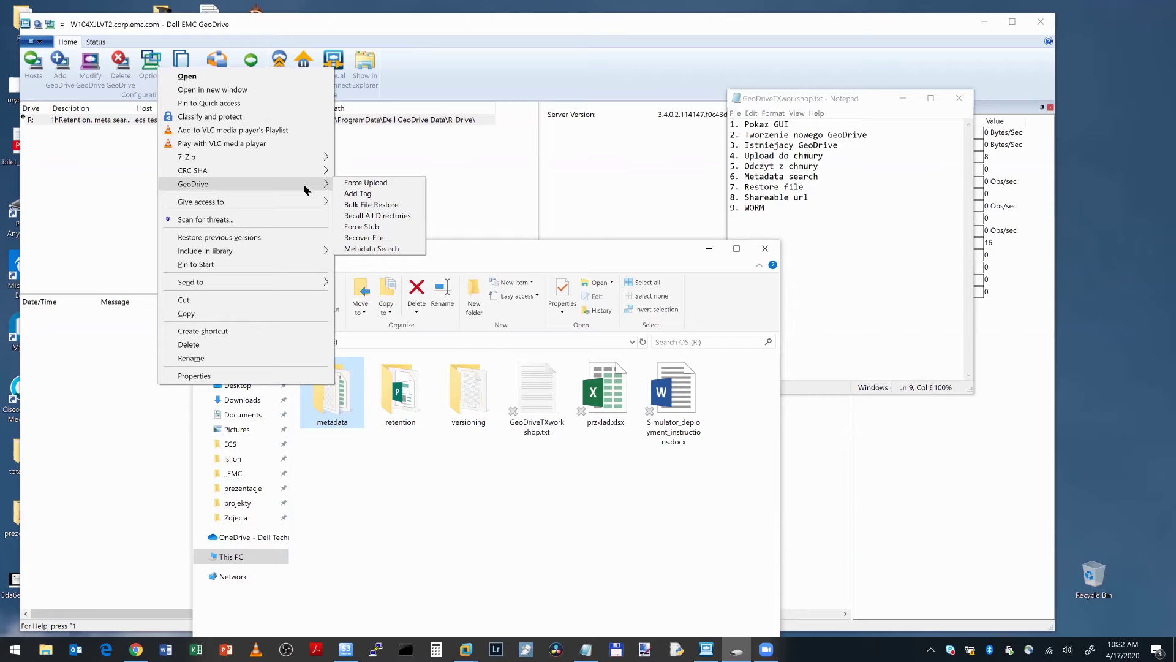
pyautogui.click(381, 250)
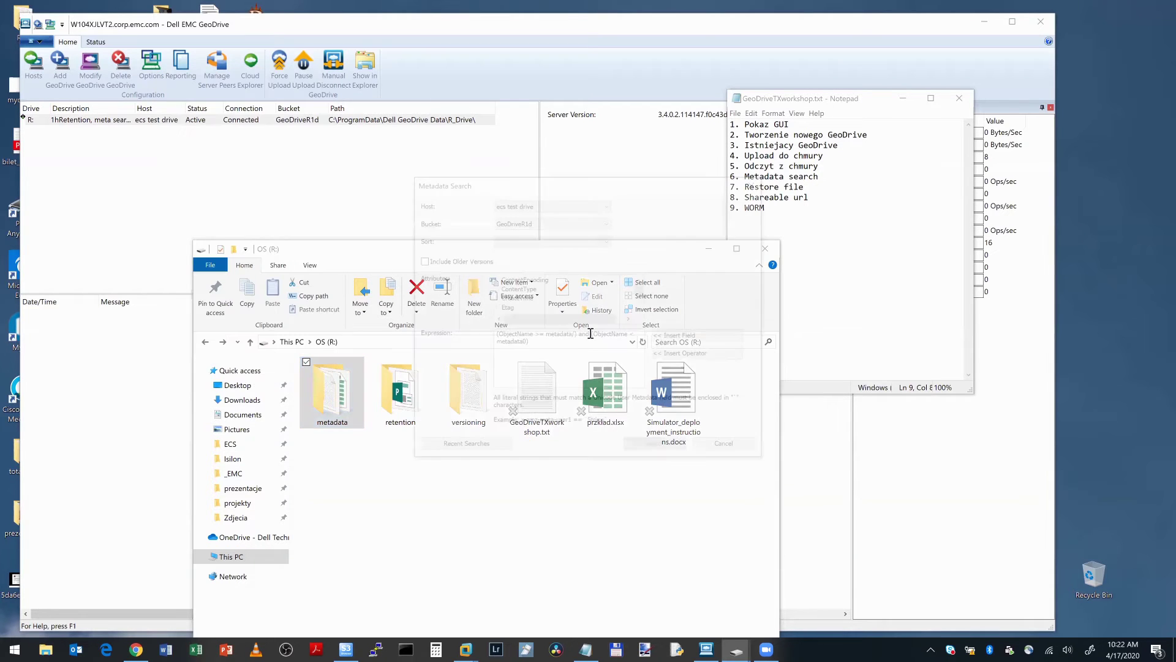
pyautogui.moveTo(568, 347); pyautogui.dragTo(465, 325)
pyautogui.press('Delete')
# Review the metadata fields and the operators that can be inserted into the search expression
pyautogui.click(704, 335)
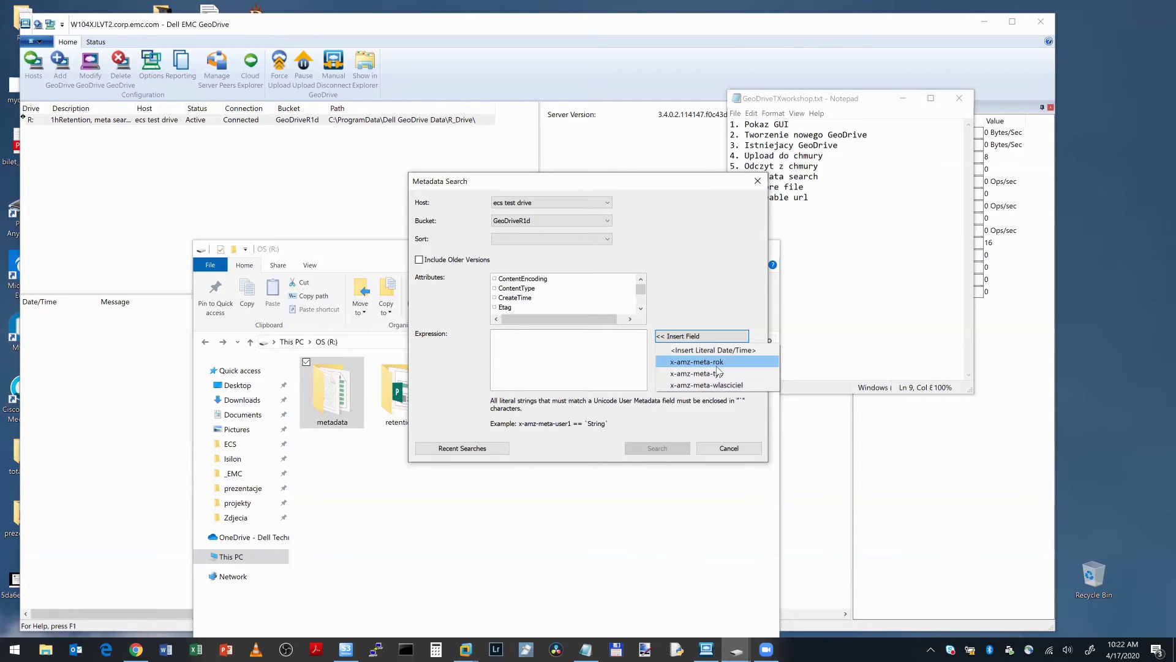
pyautogui.click(699, 393)
pyautogui.click(697, 356)
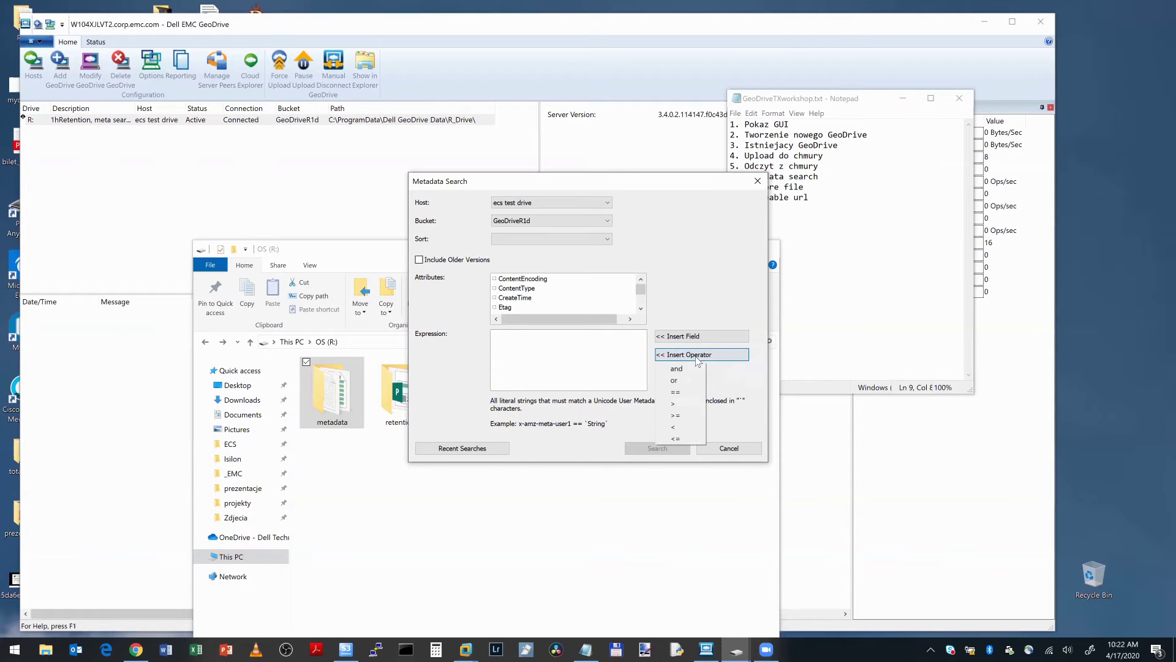
# Load the recent search (x-amz-meta-rok == '2020') and ( x-amz-meta-typ >= 'Bitmapa') for GeoDriveR1d and run it
pyautogui.click(483, 446)
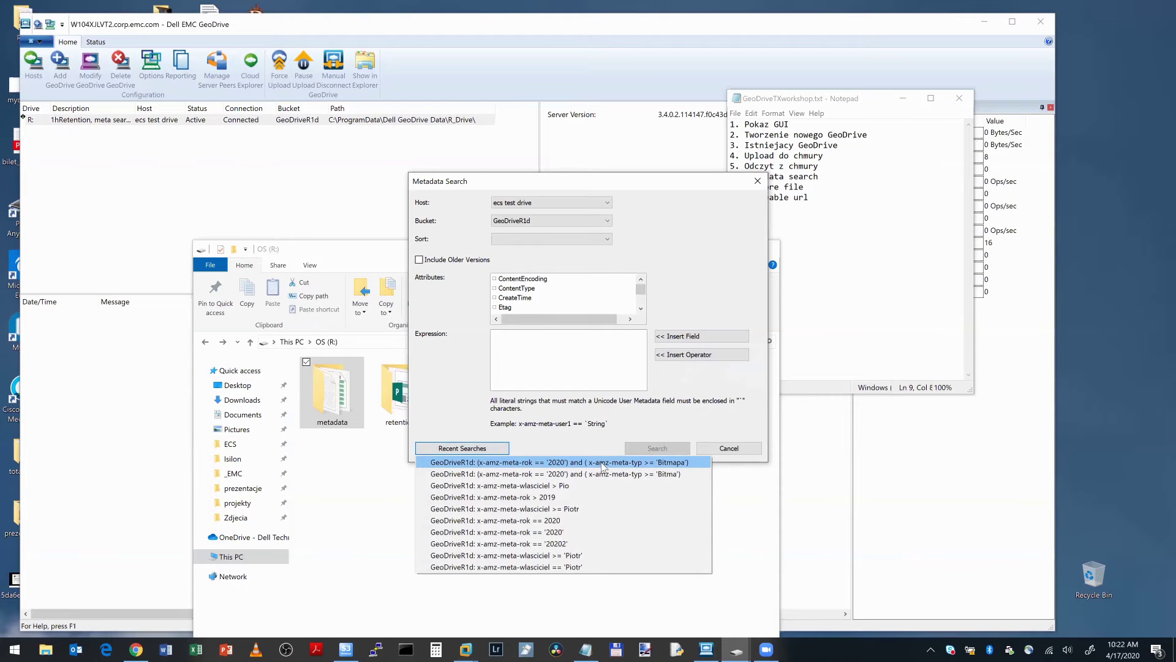
pyautogui.click(546, 463)
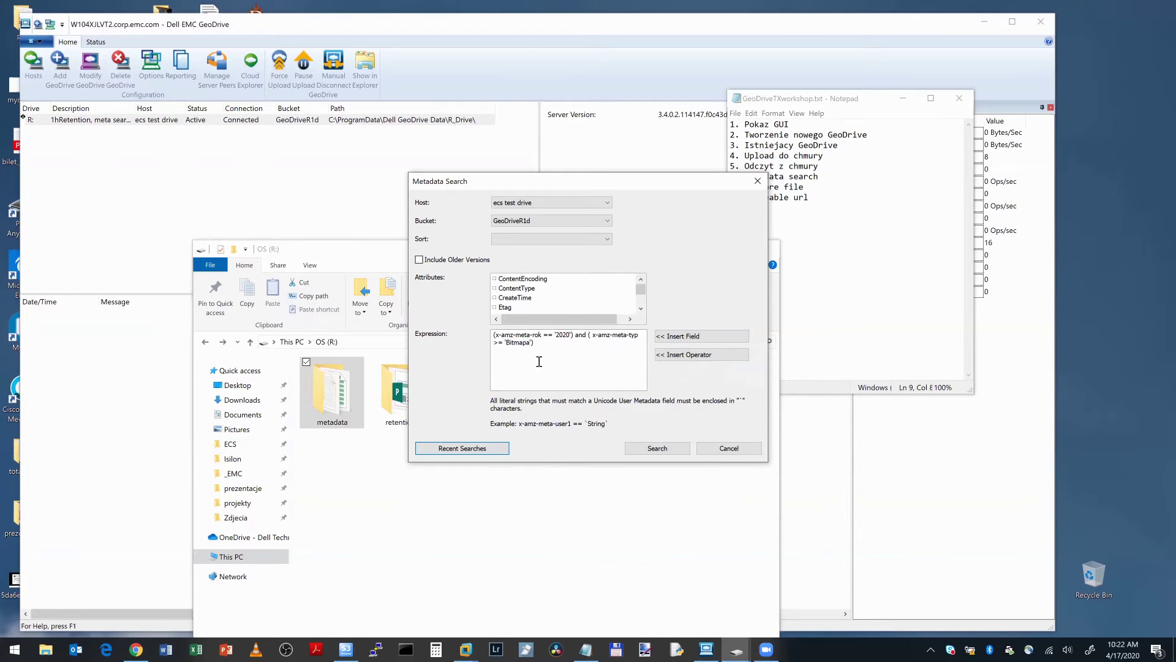
pyautogui.click(656, 452)
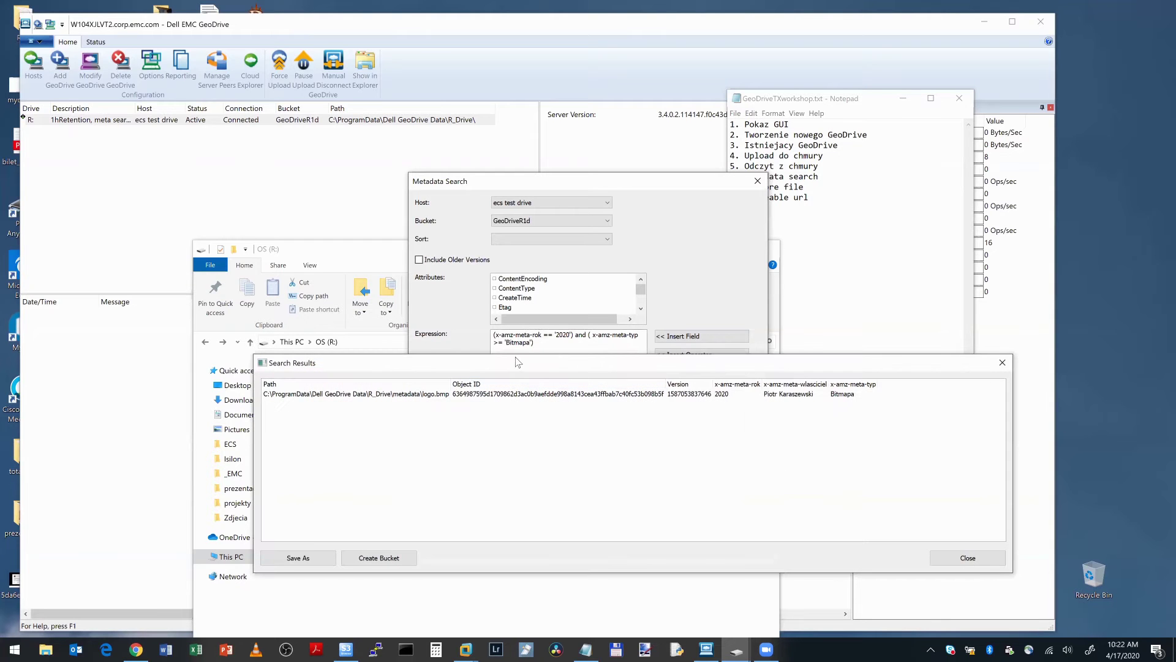
# Move the search results aside, examine the logo.bmp entry, and close both the results and the Metadata Search dialog
pyautogui.moveTo(347, 366); pyautogui.dragTo(181, 377)
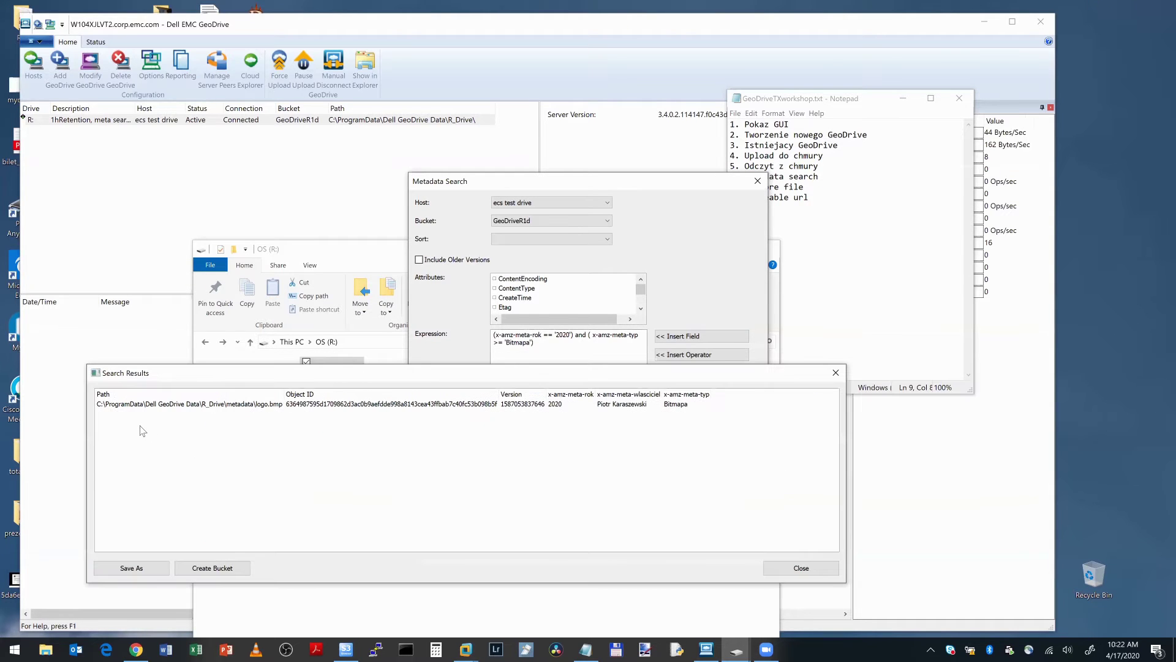
pyautogui.click(307, 409)
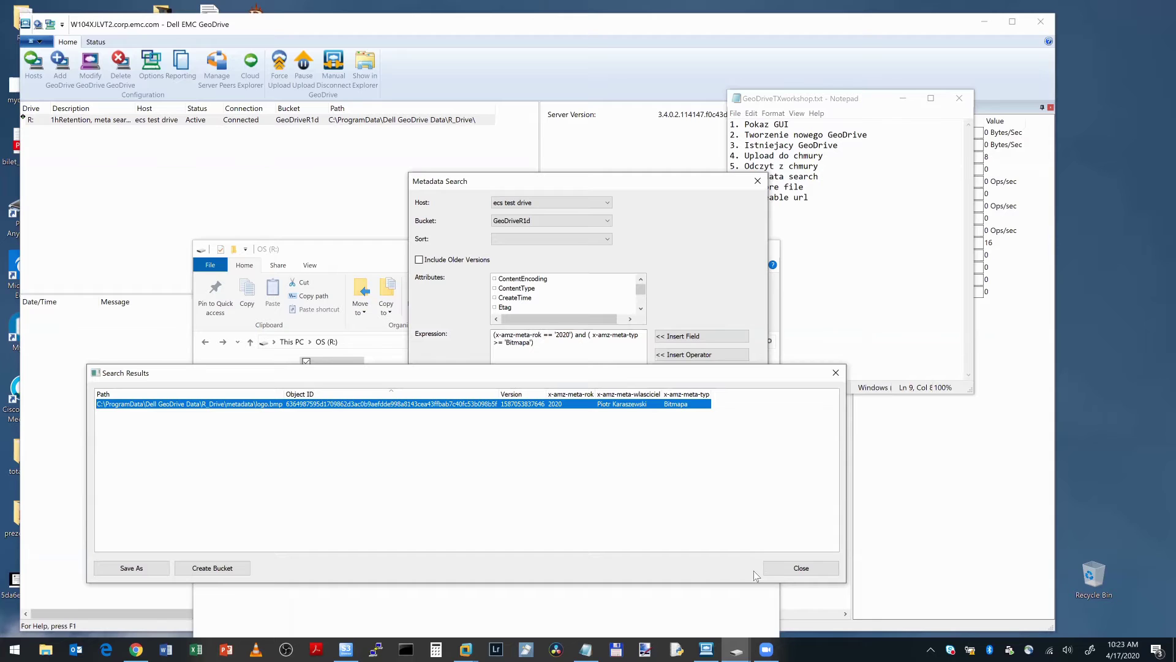
pyautogui.click(798, 573)
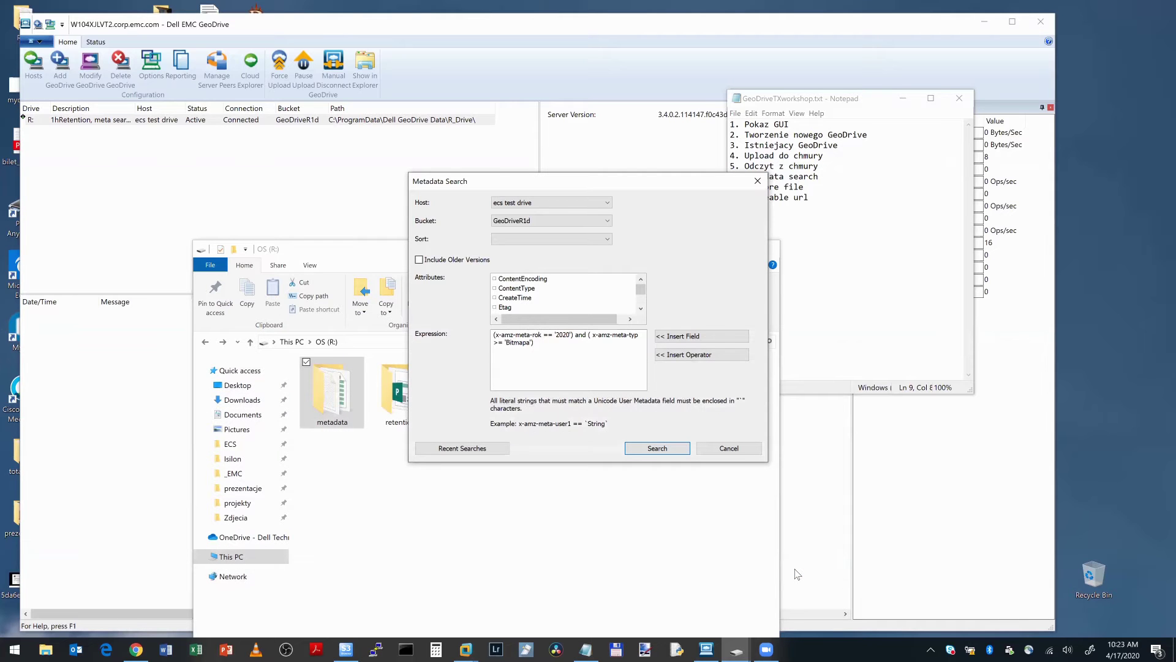
pyautogui.click(727, 449)
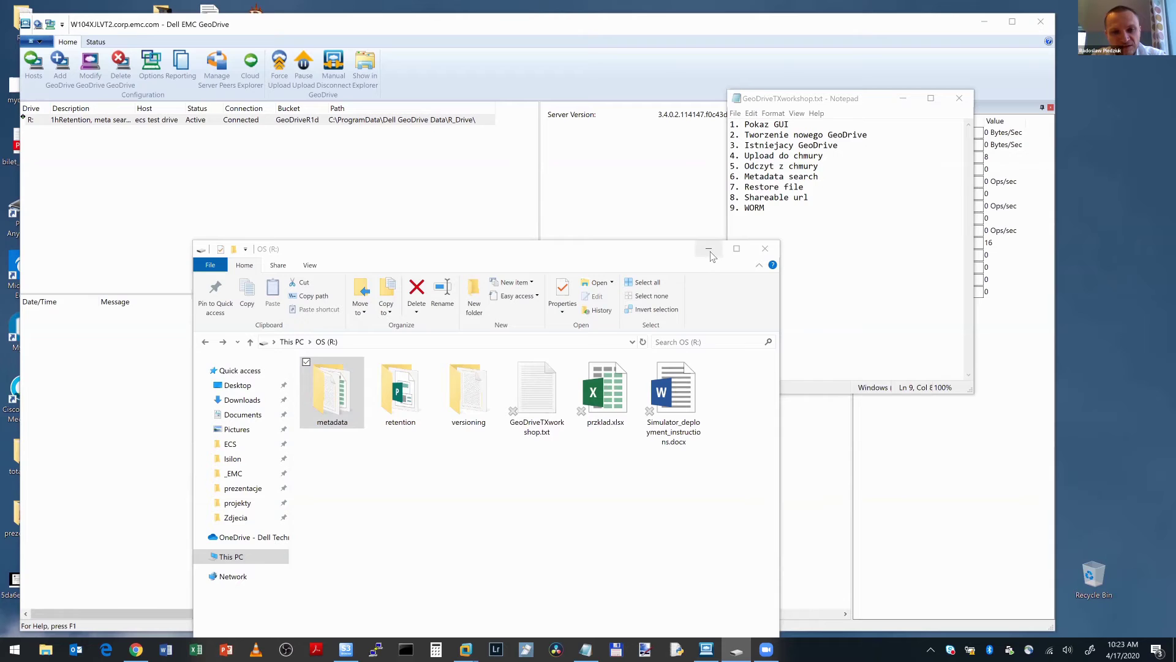
# Reposition the R: drive's File Explorer window so that it sits below the workshop list in Notepad
pyautogui.click(646, 253)
pyautogui.moveTo(646, 253); pyautogui.dragTo(810, 150)
pyautogui.click(936, 136)
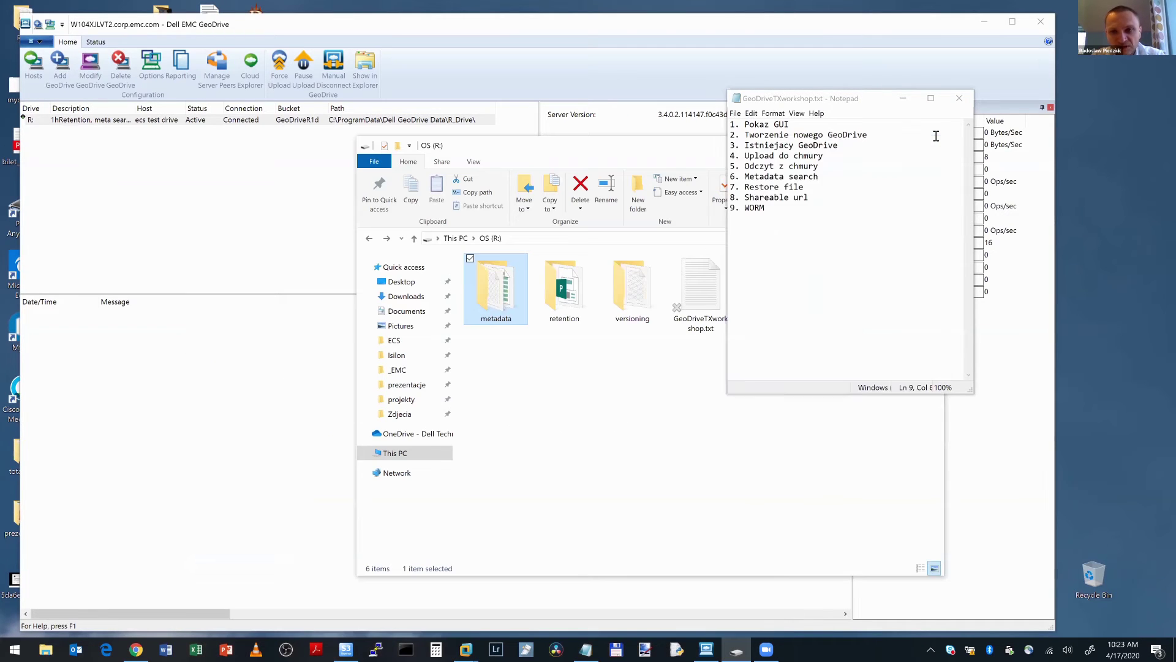
pyautogui.click(675, 159)
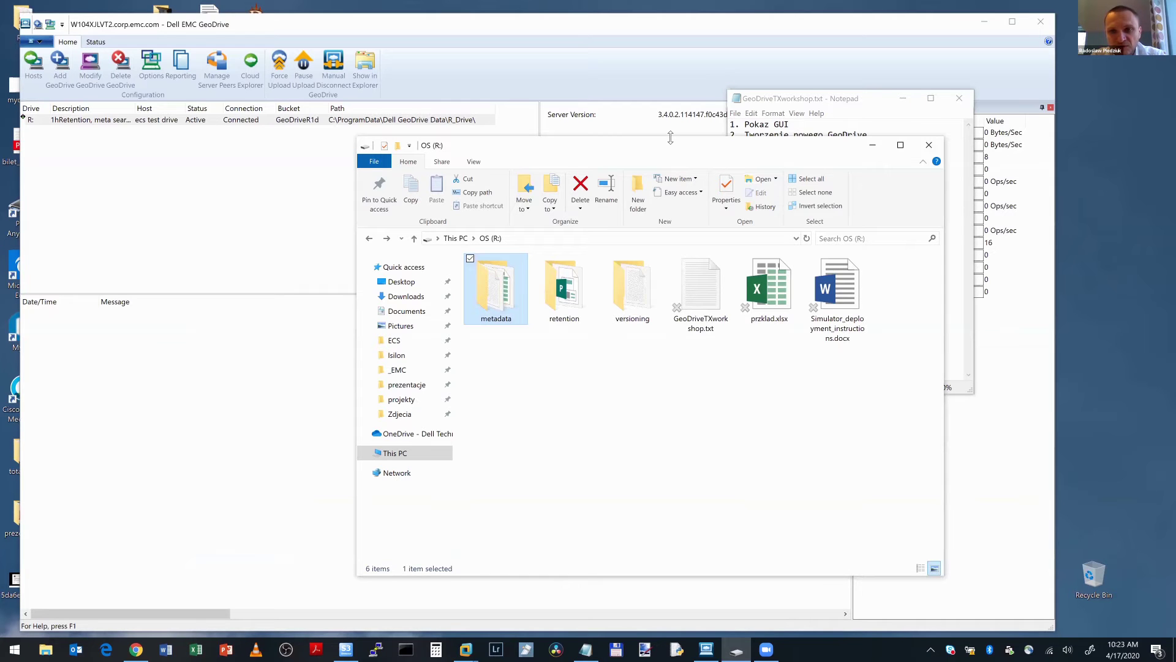
pyautogui.moveTo(670, 137); pyautogui.dragTo(685, 296)
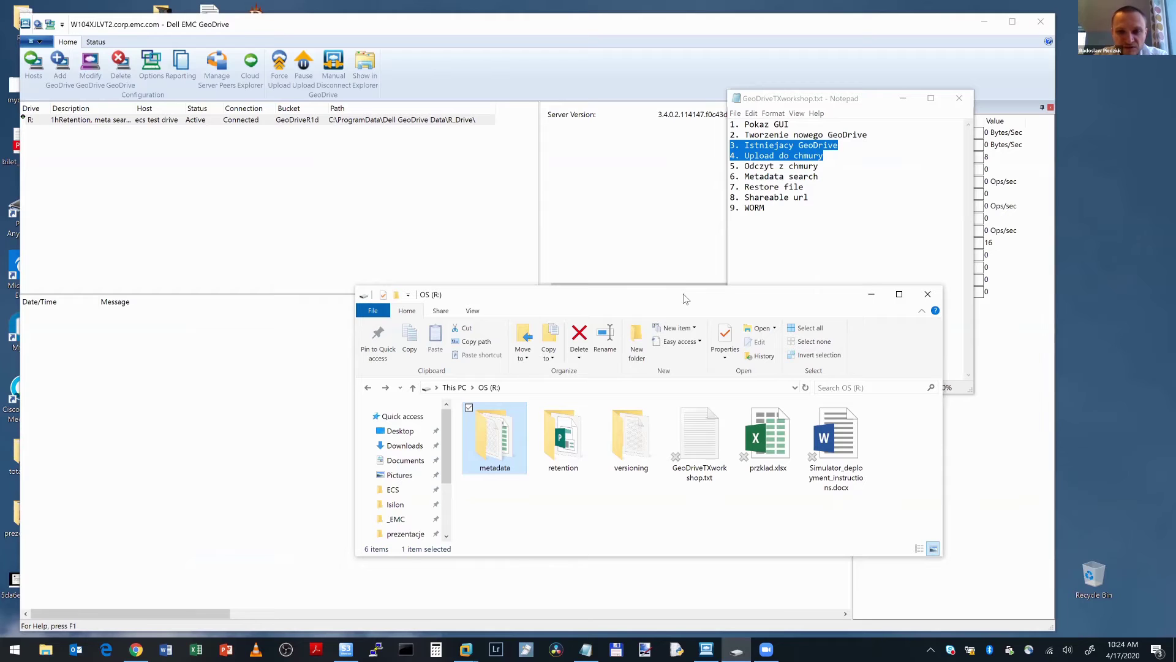
pyautogui.press('XF86AudioLowerVolume')
pyautogui.press('XF86AudioRaiseVolume')
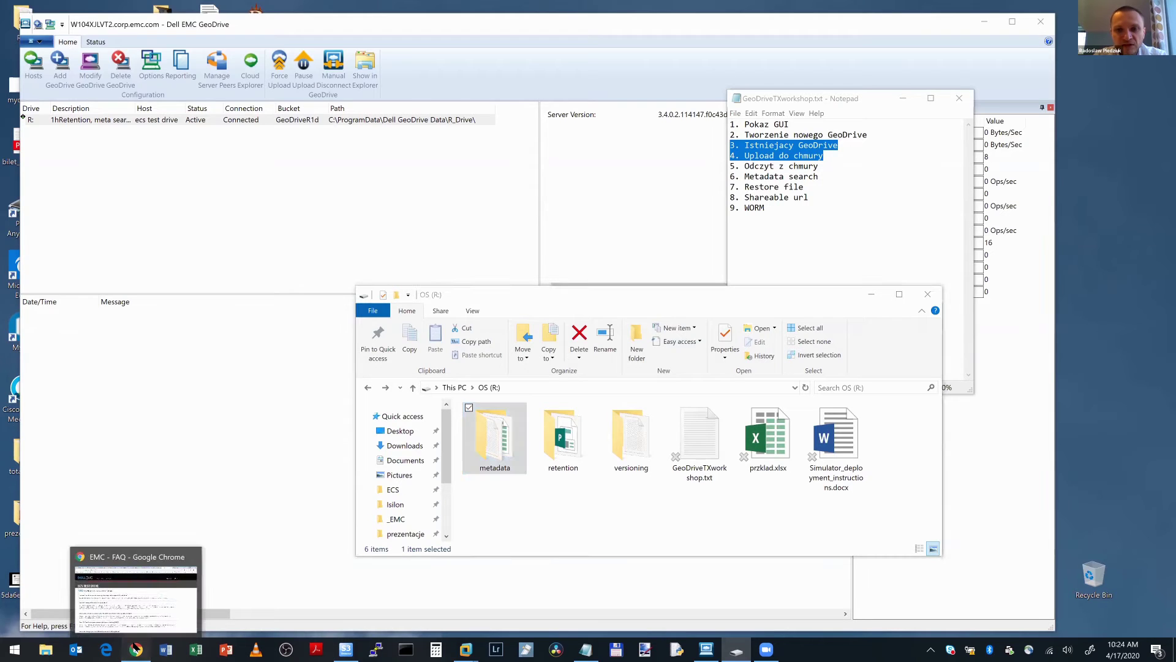
# Switch to Chrome, search Google for "swisscom geodrive" and look through the results
pyautogui.click(136, 648)
pyautogui.write('s')
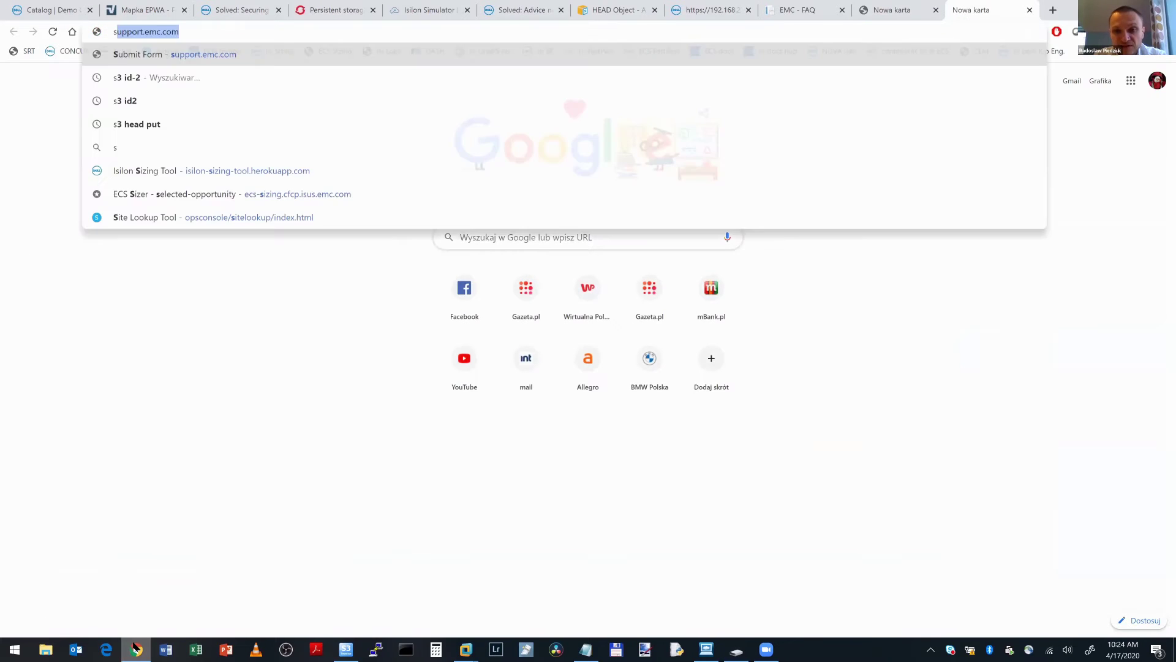
pyautogui.write('wisscom geodrive')
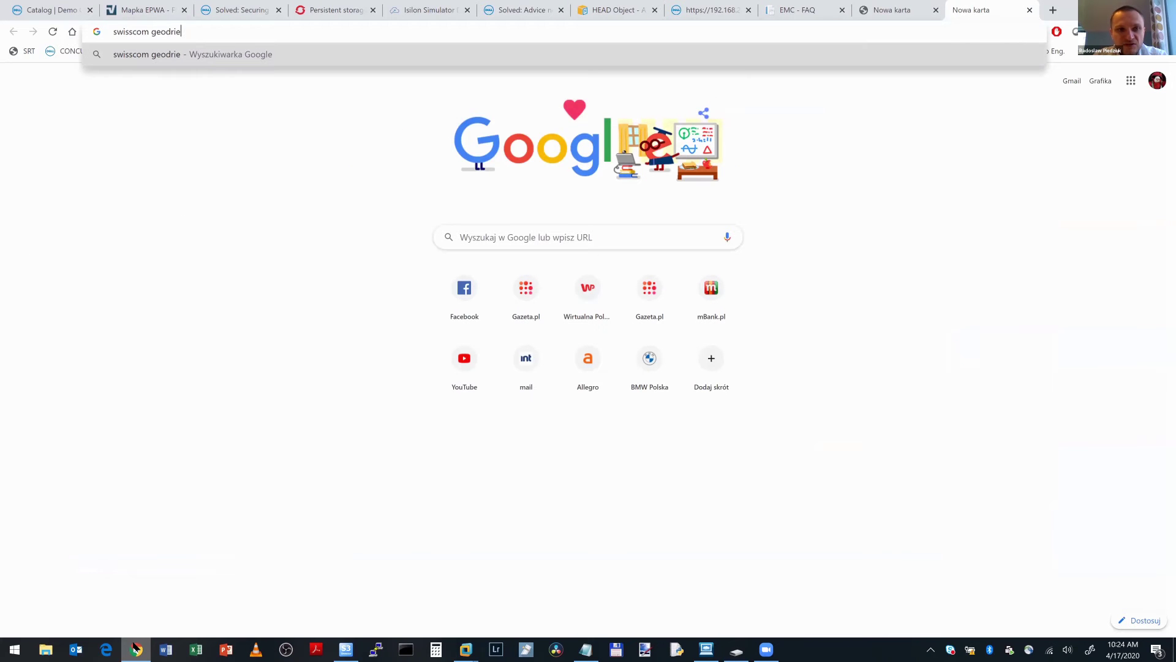
pyautogui.press('Return')
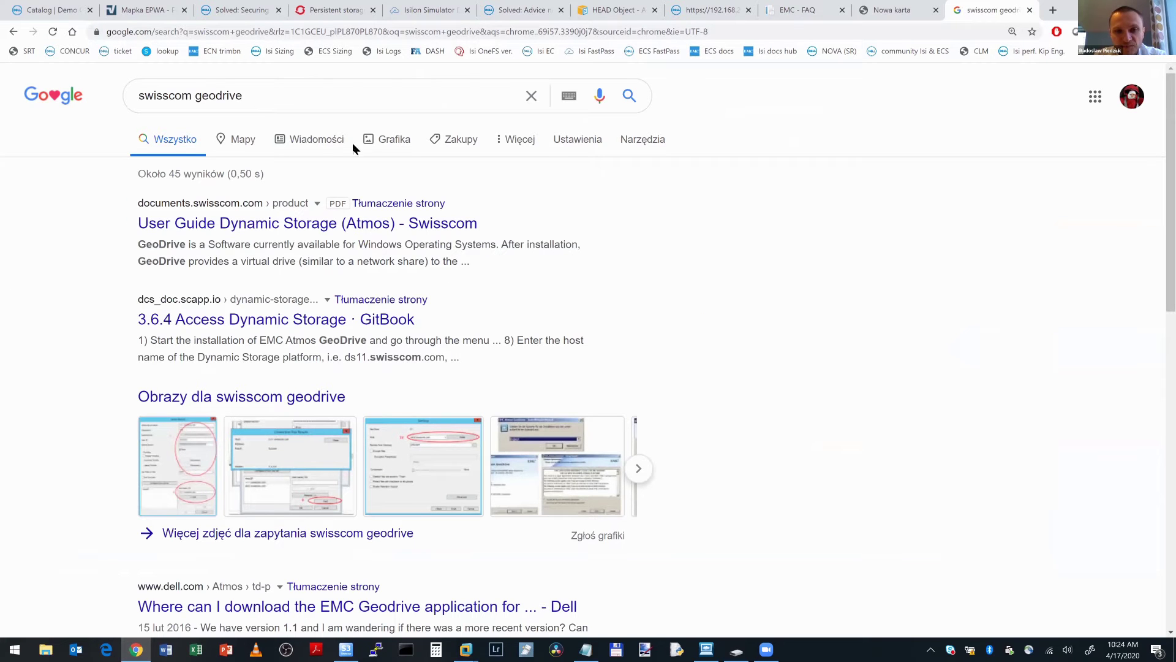
pyautogui.scroll(-1, 257, 130)
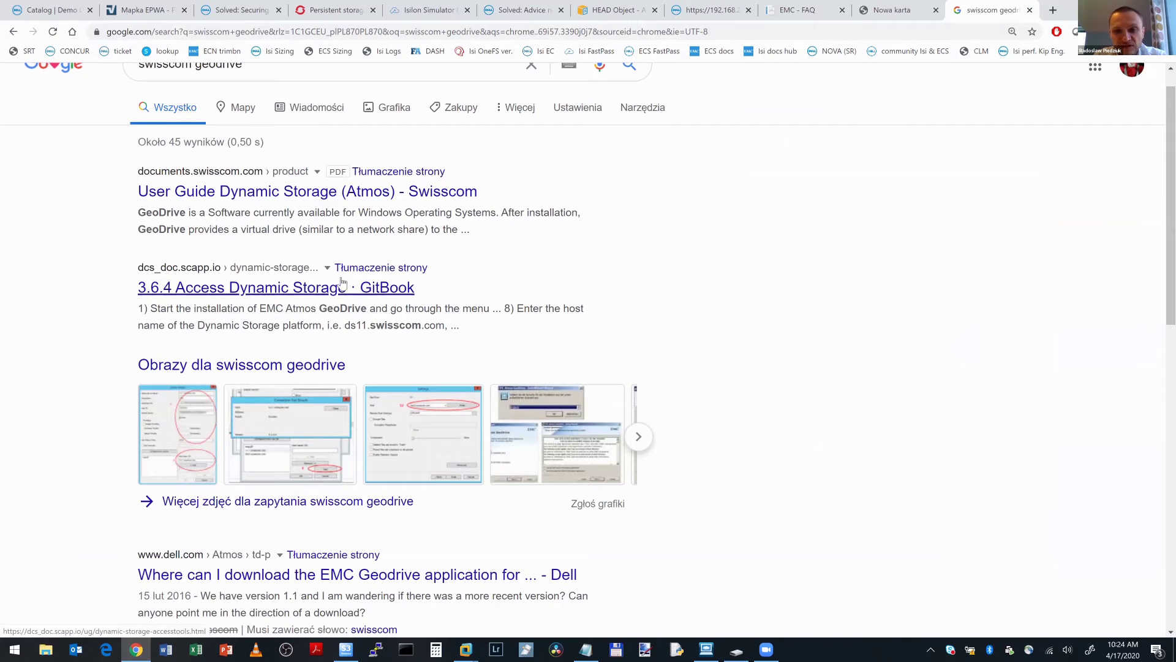
pyautogui.scroll(1, 341, 281)
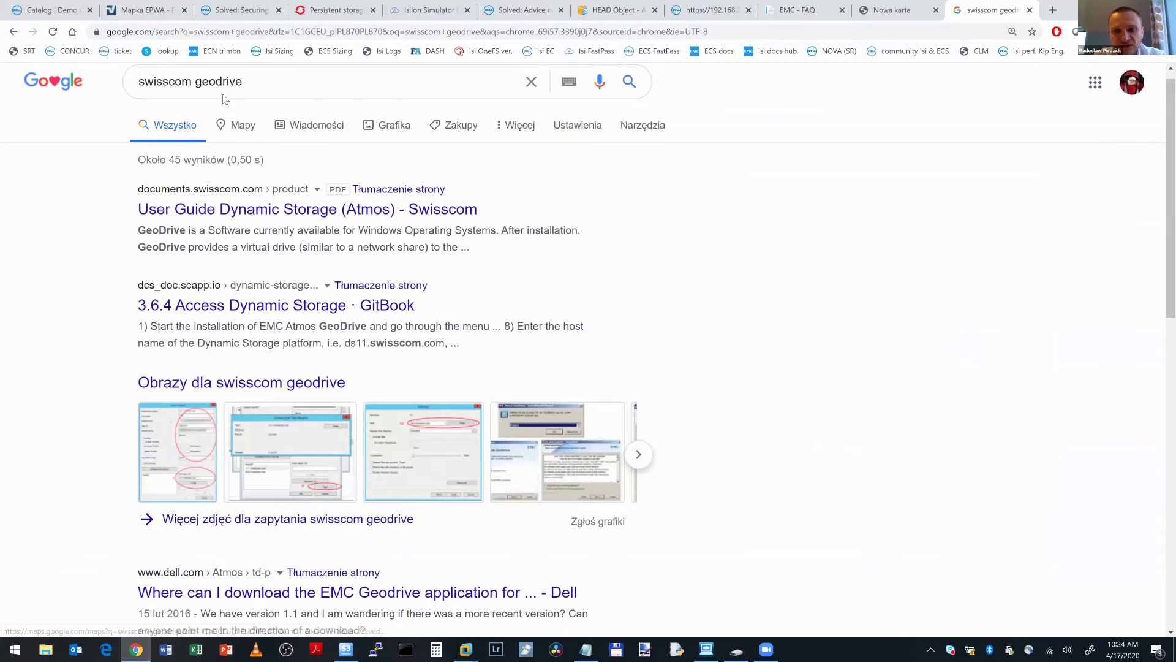
# Refine the Google search to "swisscom geodrive ecs"
pyautogui.click(248, 83)
pyautogui.write('ec')
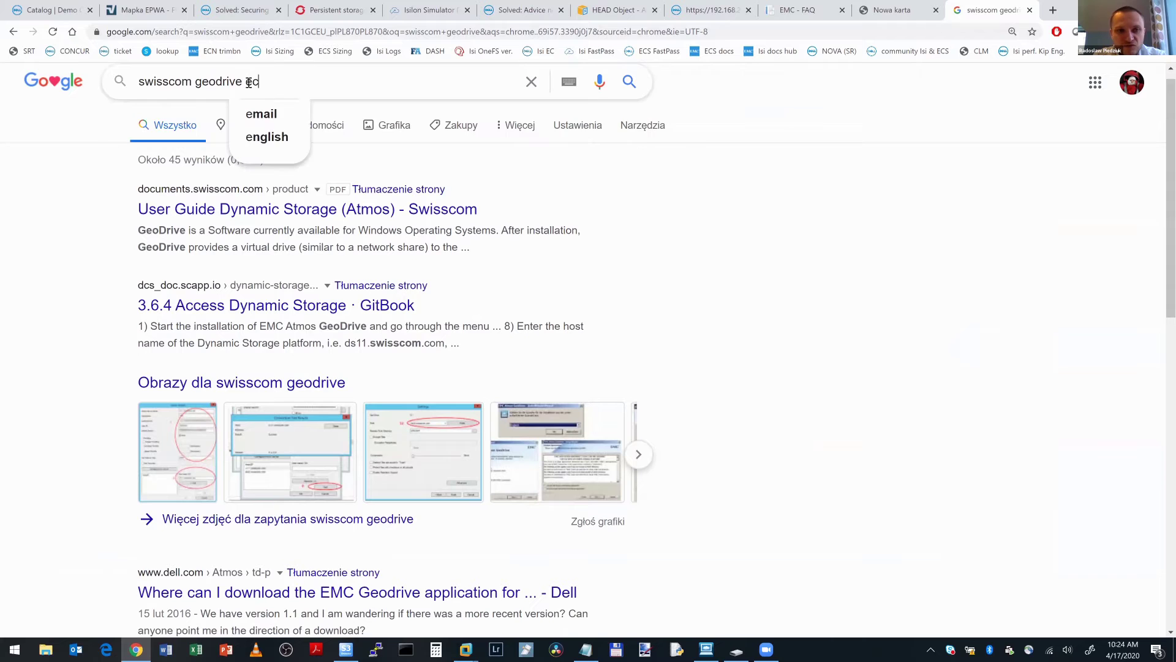
pyautogui.write('s')
pyautogui.press('Return')
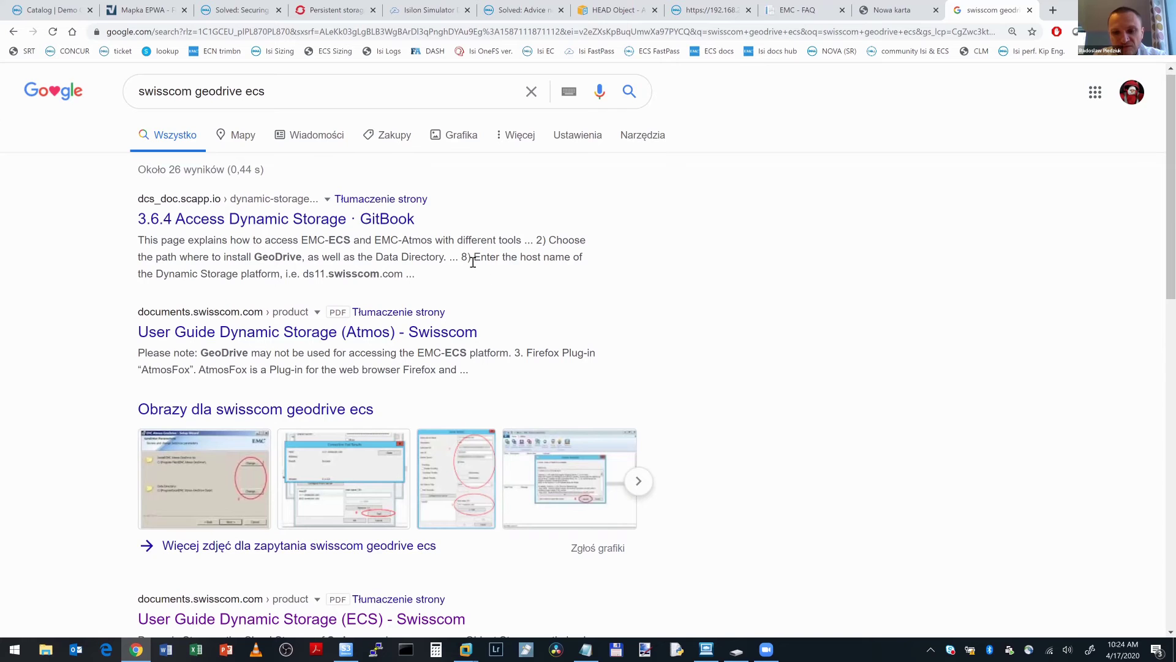
# Open Swisscom's User Guide Dynamic Storage (ECS) PDF from the results and review its Content page
pyautogui.scroll(-2, 518, 296)
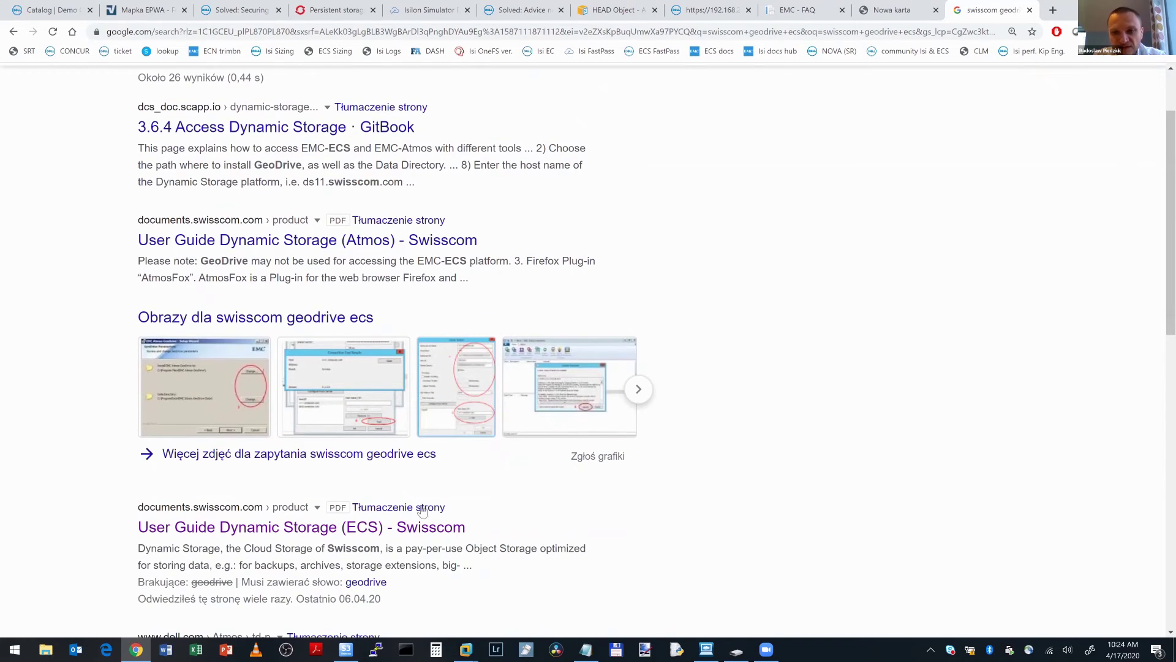
pyautogui.click(422, 528)
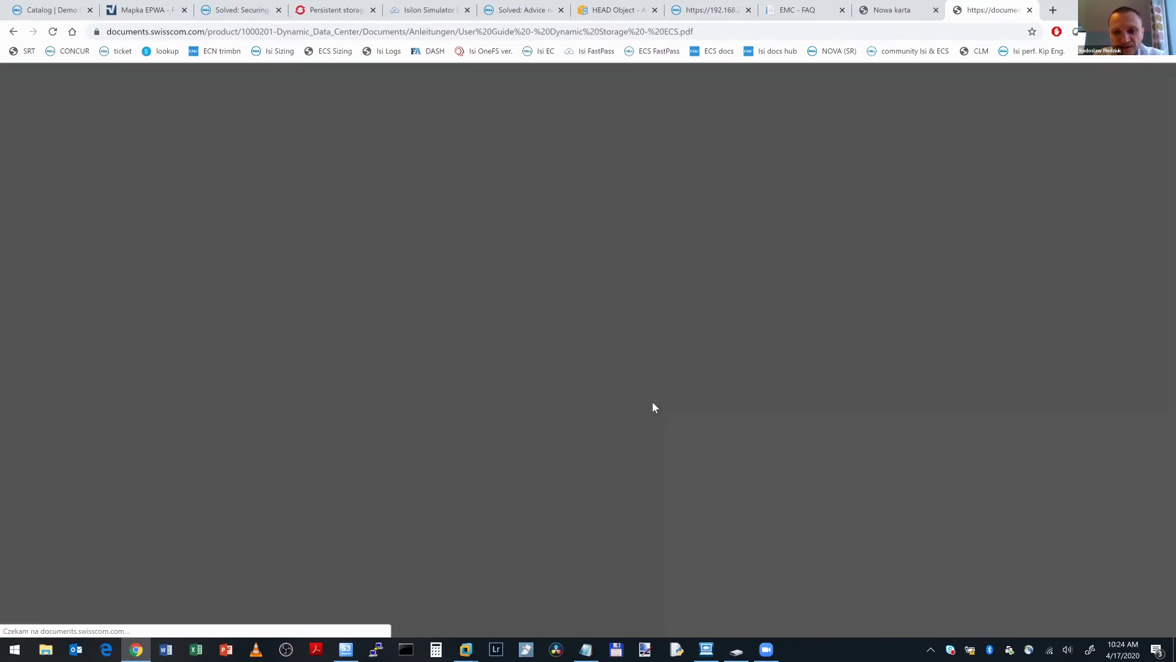
pyautogui.scroll(-4, 655, 407)
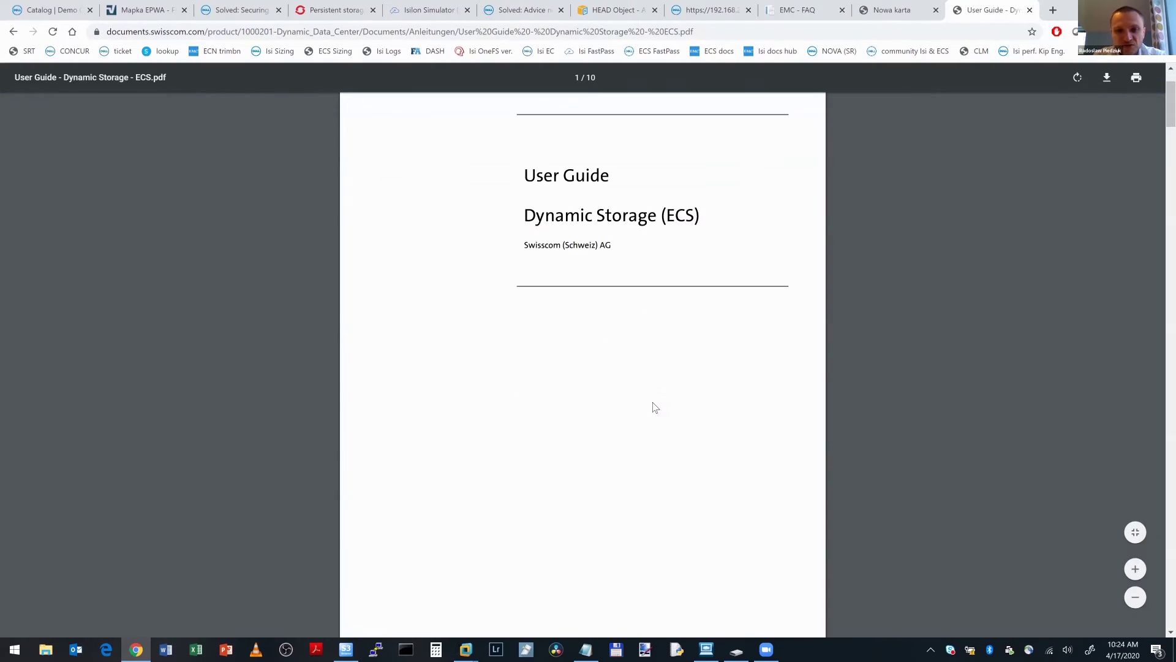
pyautogui.scroll(-10, 655, 407)
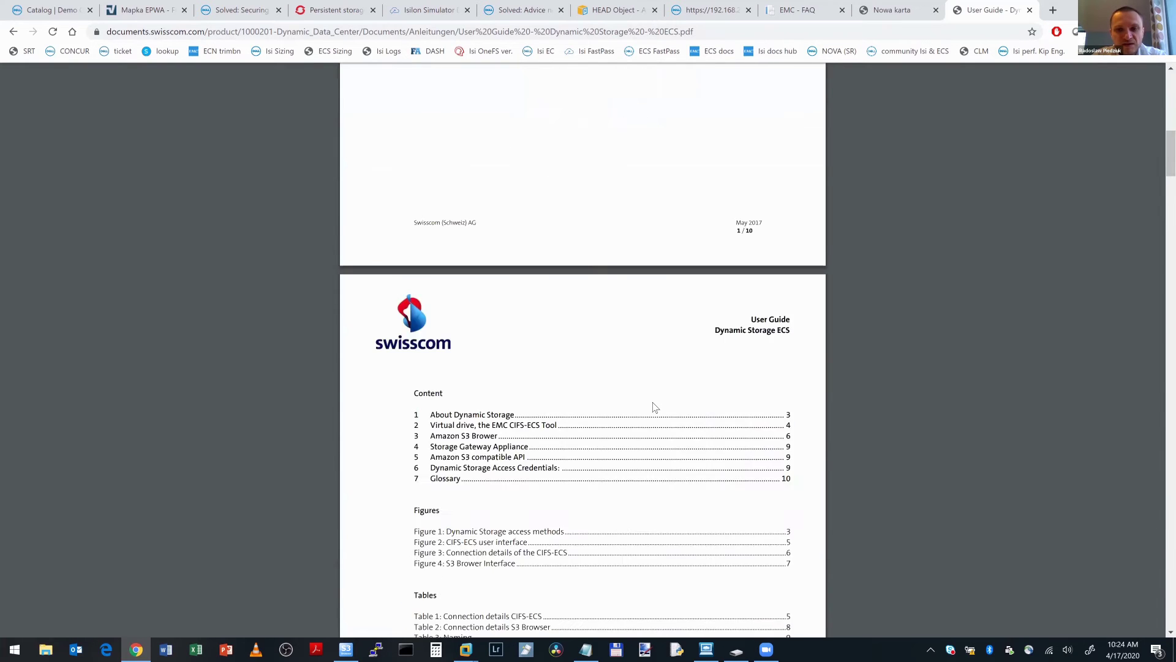
pyautogui.scroll(-1, 655, 407)
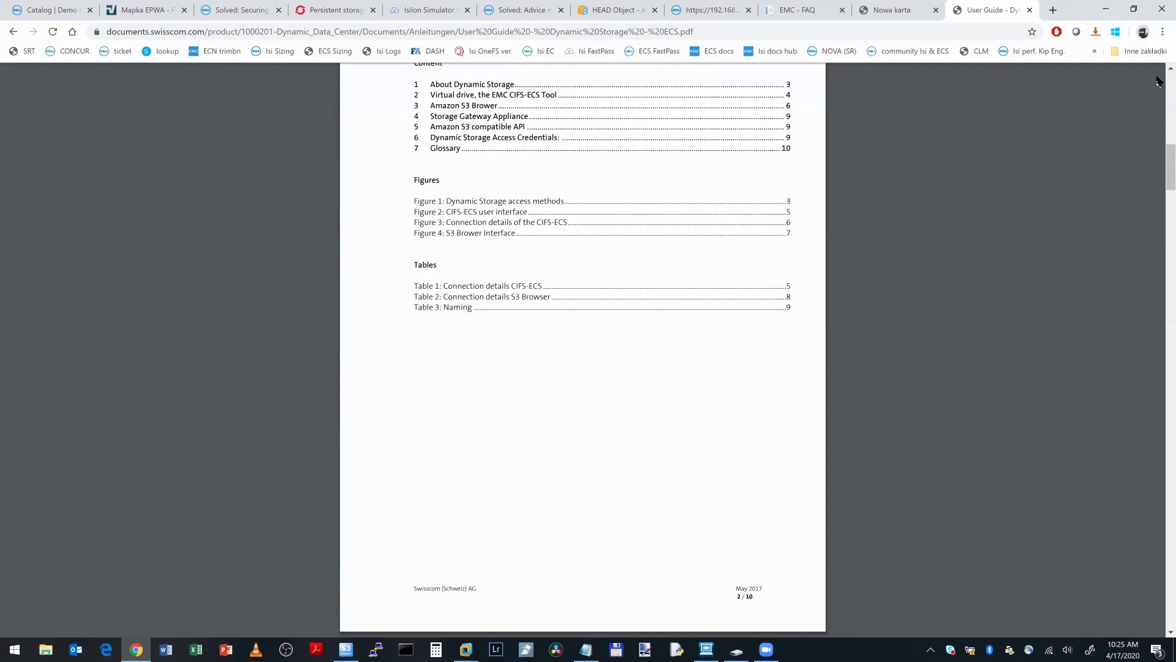
pyautogui.scroll(-1, 1158, 103)
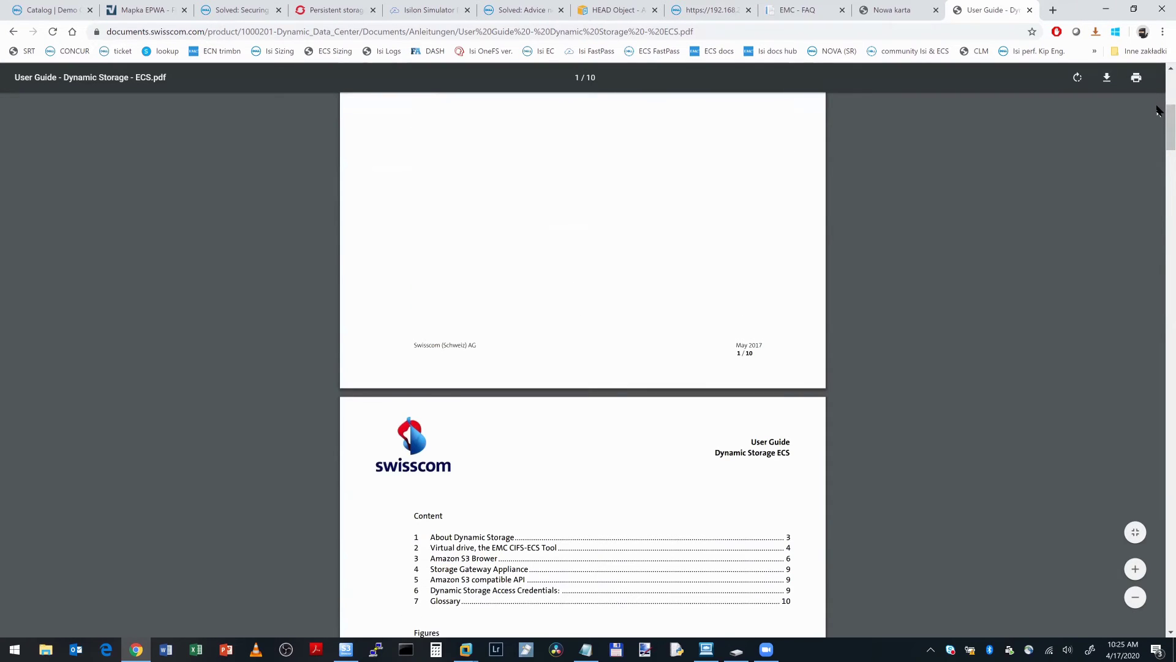
pyautogui.scroll(-3, 1158, 146)
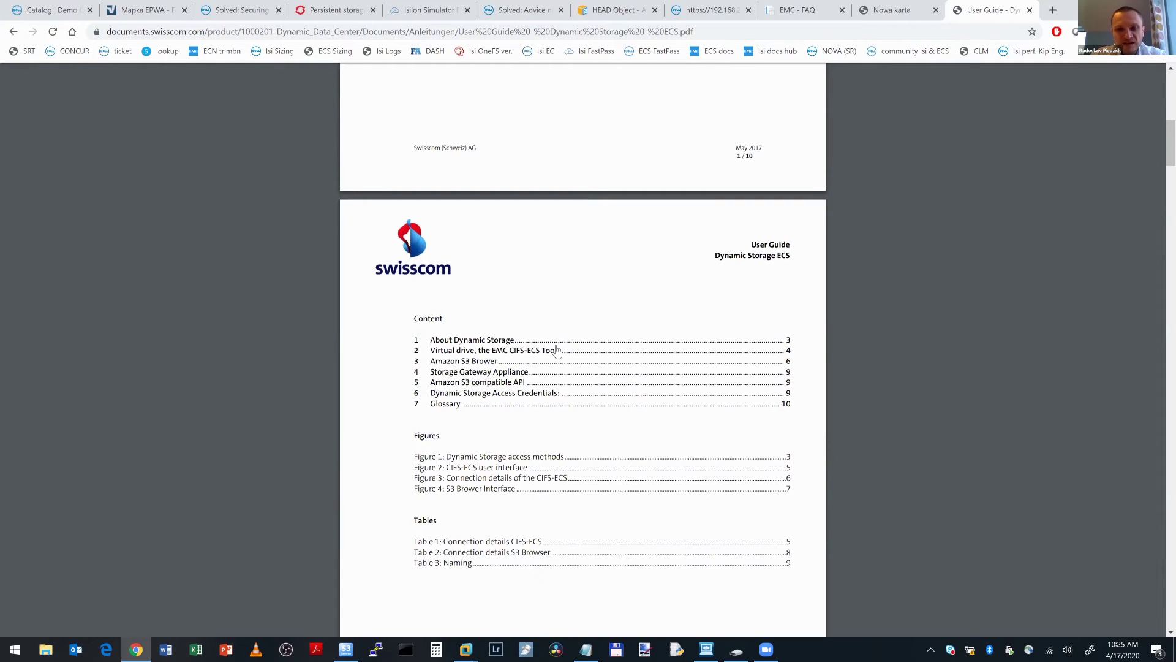
pyautogui.press('XF86AudioRaiseVolume')
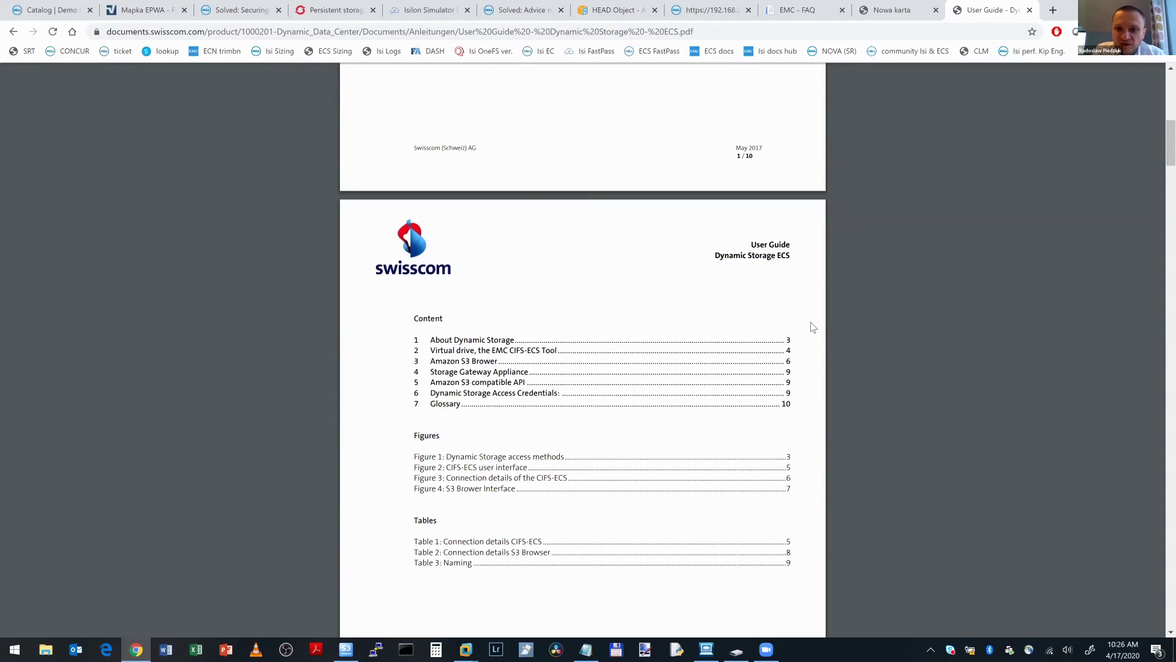
# Bring the R: drive's File Explorer window in front of the Swisscom guide and reposition it over the Content page
pyautogui.moveTo(1127, 579)
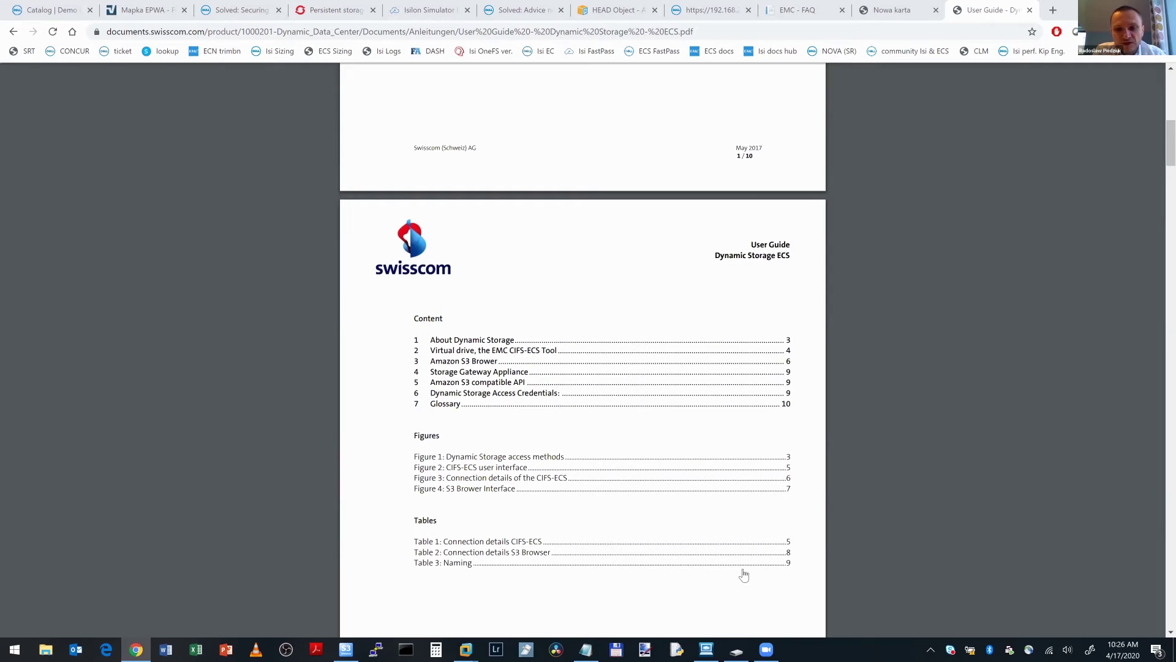
pyautogui.click(737, 648)
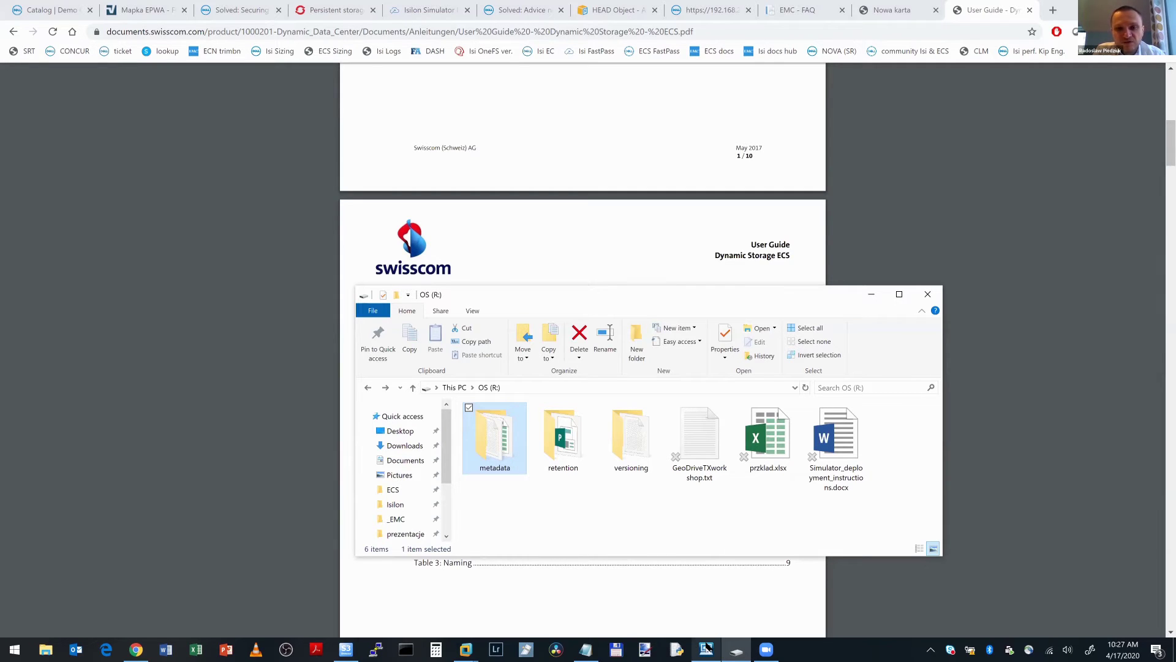
pyautogui.moveTo(706, 647)
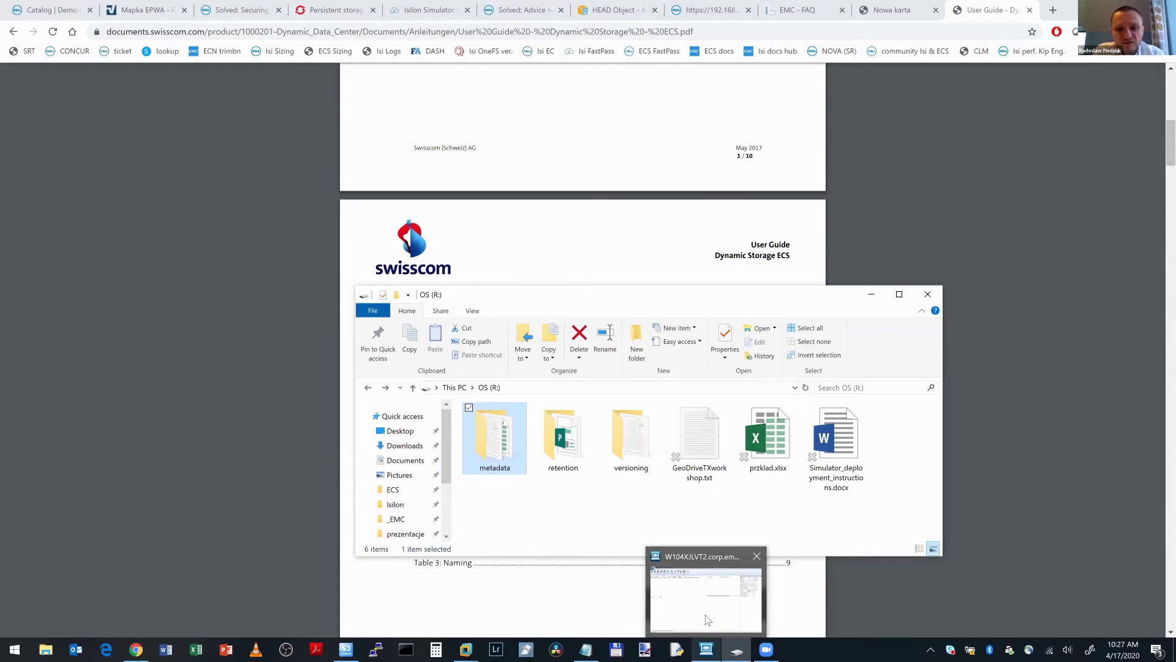
pyautogui.moveTo(1133, 568)
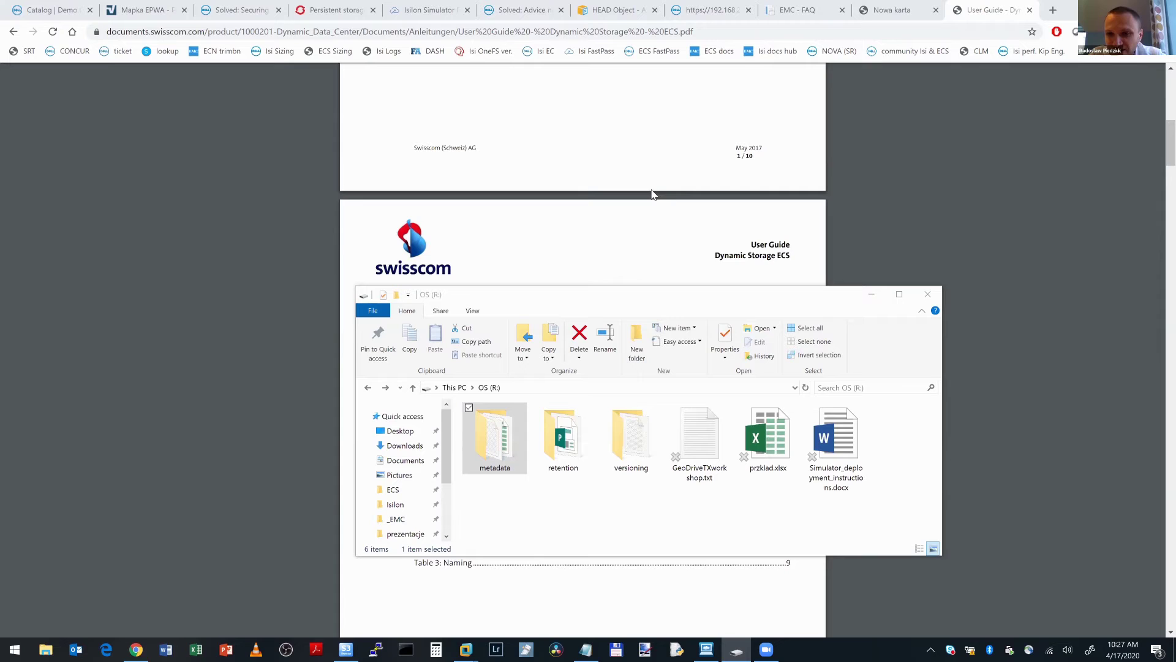
pyautogui.click(814, 304)
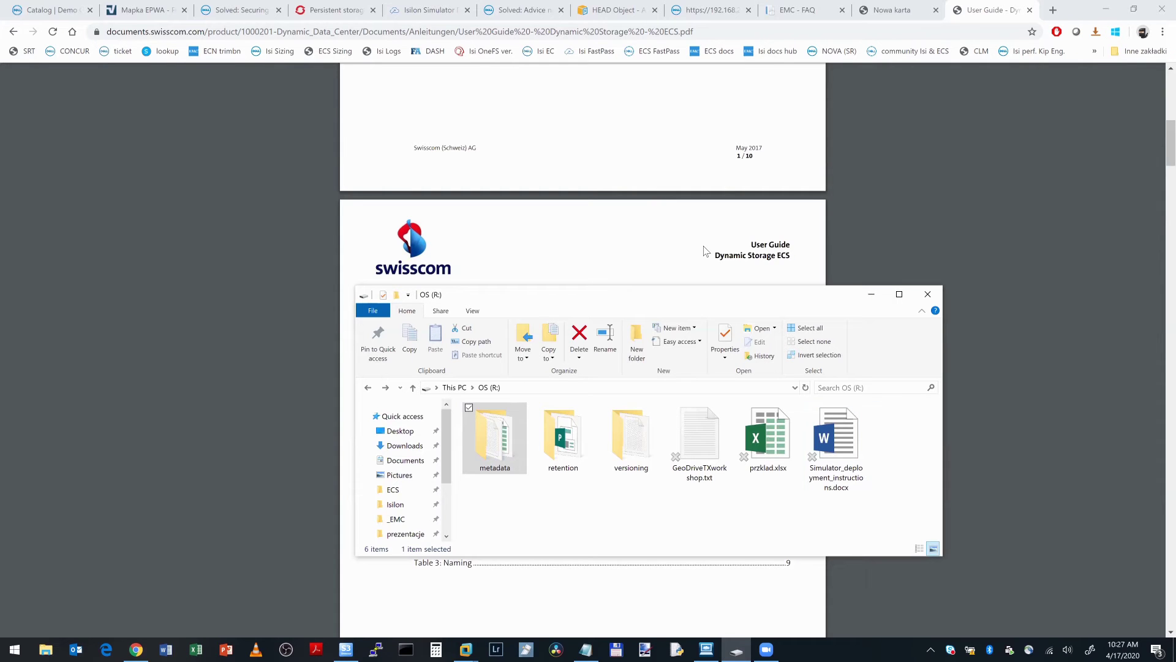
pyautogui.moveTo(816, 304); pyautogui.dragTo(706, 251)
# Create a new text document in the root of the R: drive, keeping the default name
pyautogui.rightClick(787, 383)
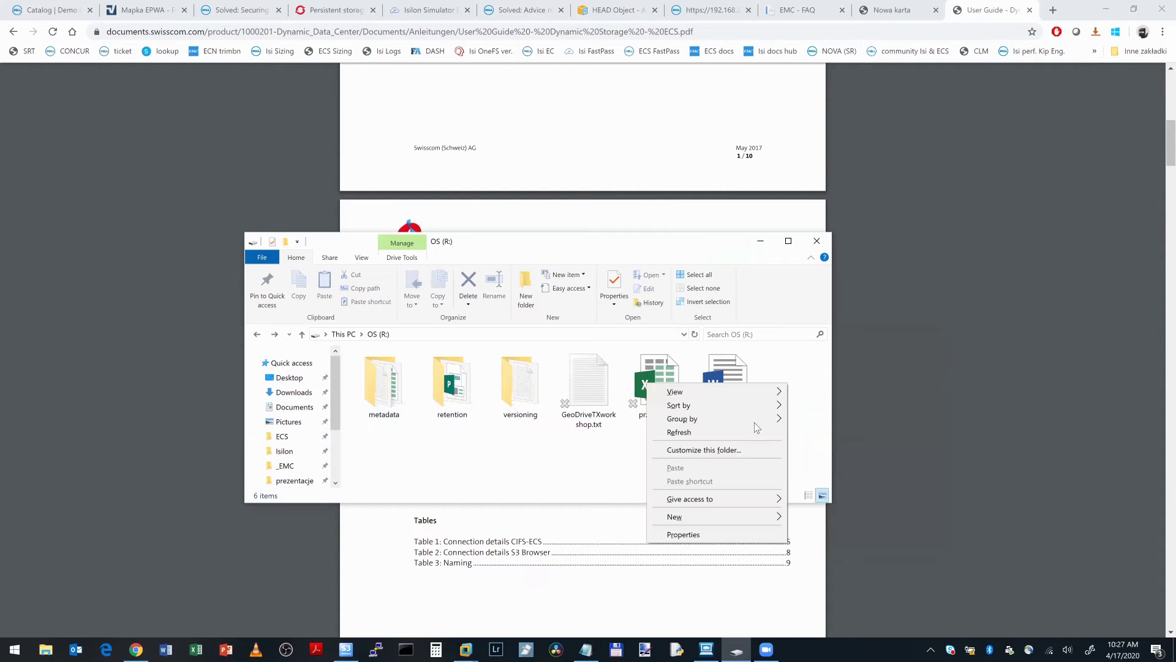
pyautogui.moveTo(719, 517)
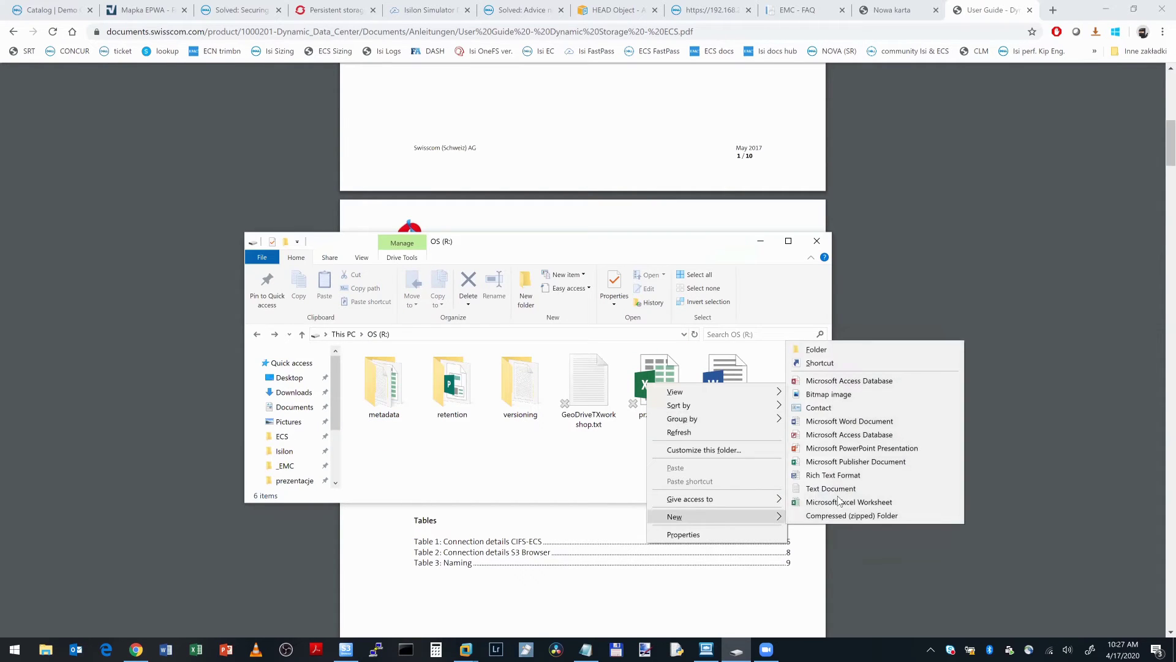
pyautogui.click(836, 488)
pyautogui.click(768, 464)
pyautogui.click(769, 464)
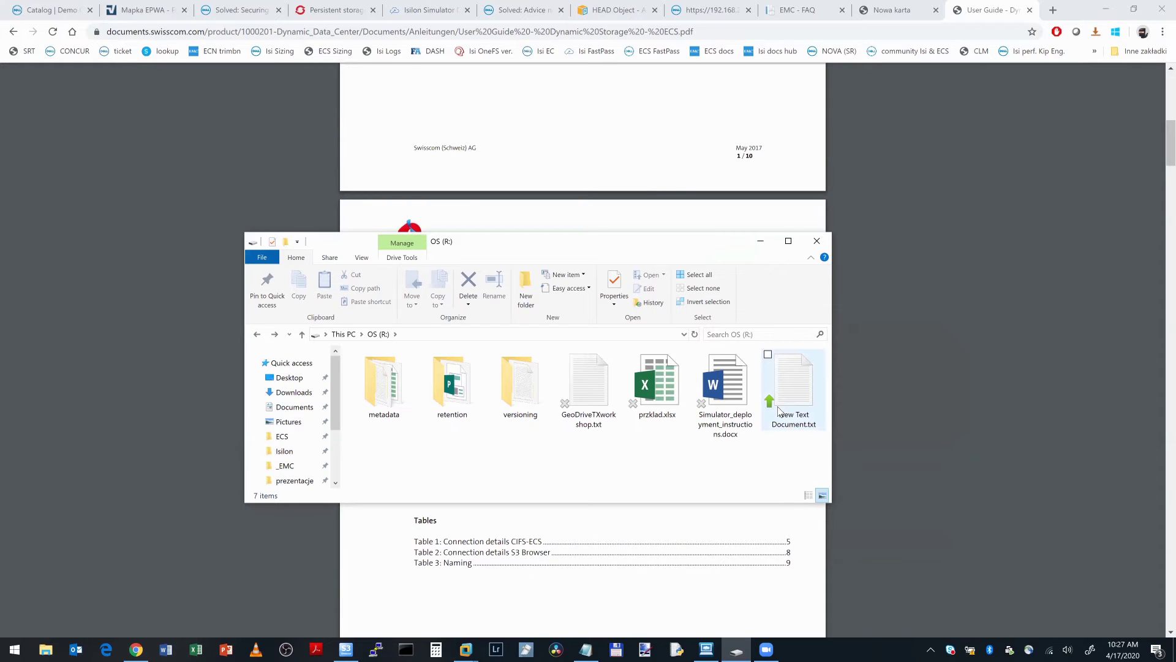
# Permanently delete New Text Document.txt from the R: drive
pyautogui.click(778, 410)
pyautogui.press('Delete')
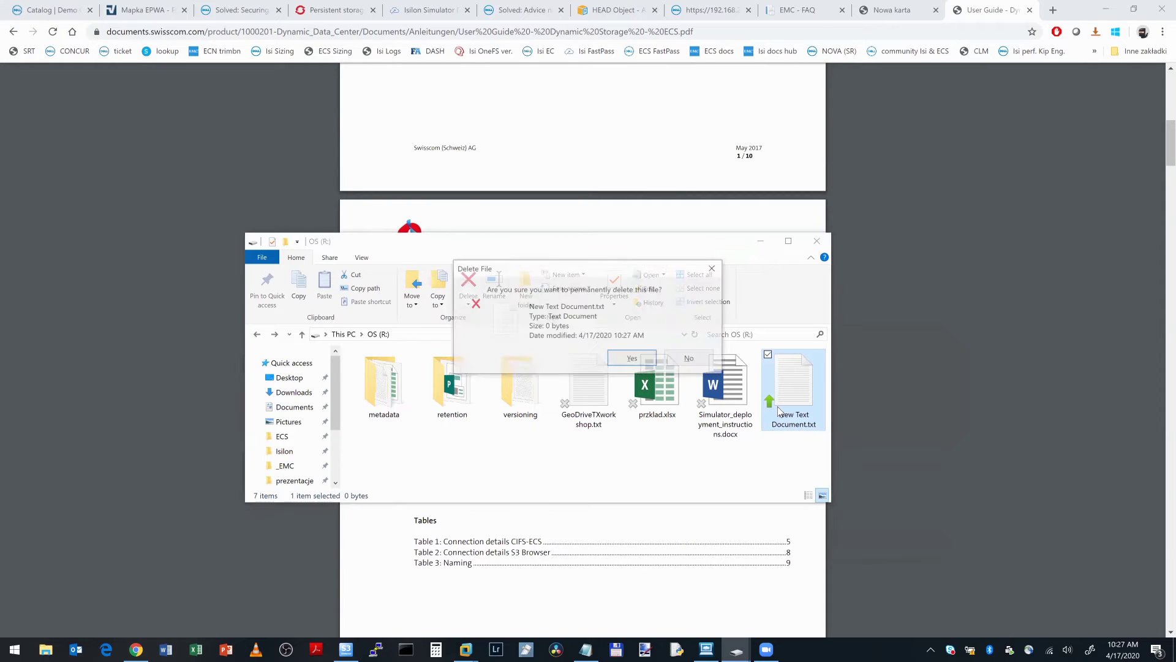
pyautogui.press('Return')
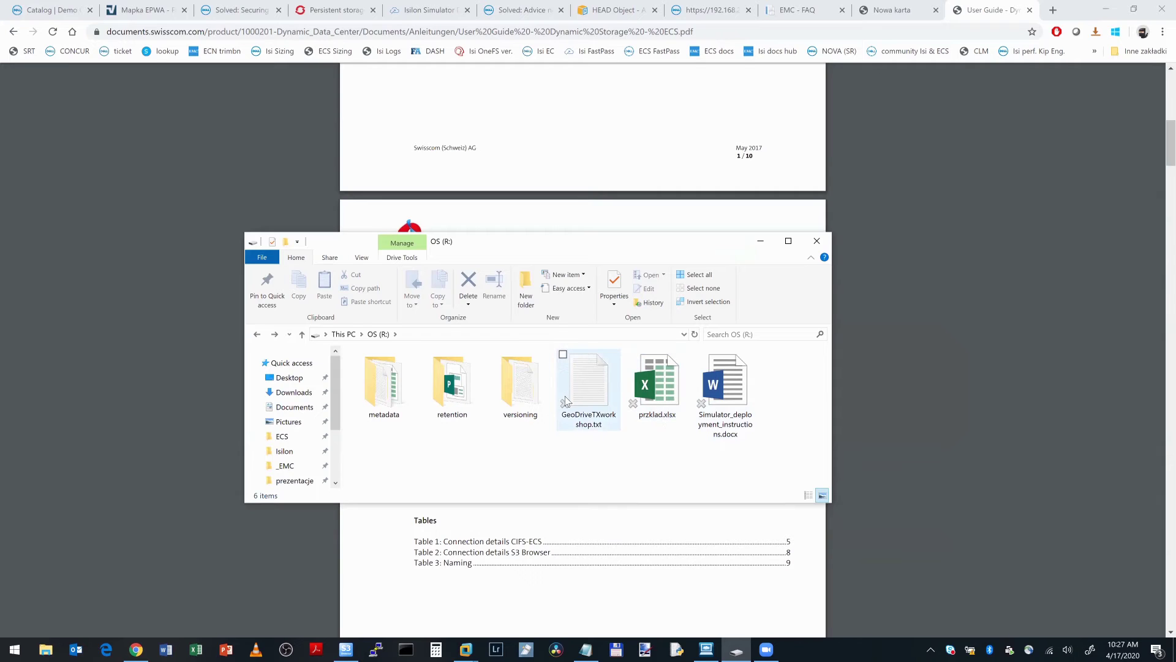
# Minimize Chrome and move the R: drive window clear of the workshop list in Notepad
pyautogui.moveTo(566, 408)
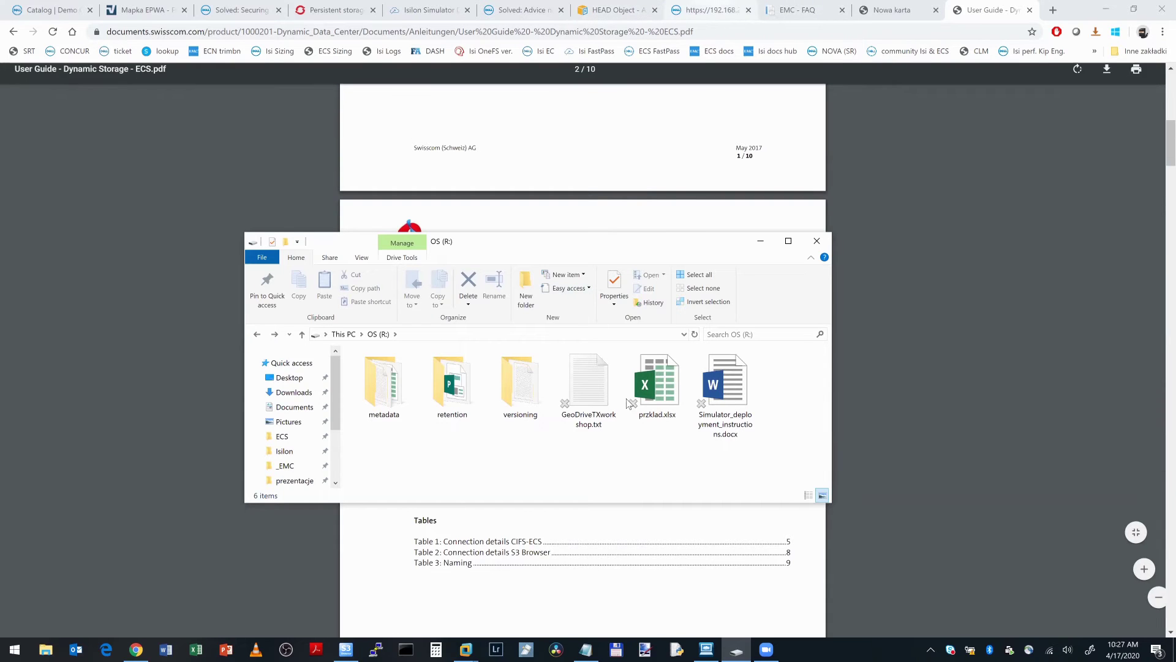
pyautogui.click(707, 9)
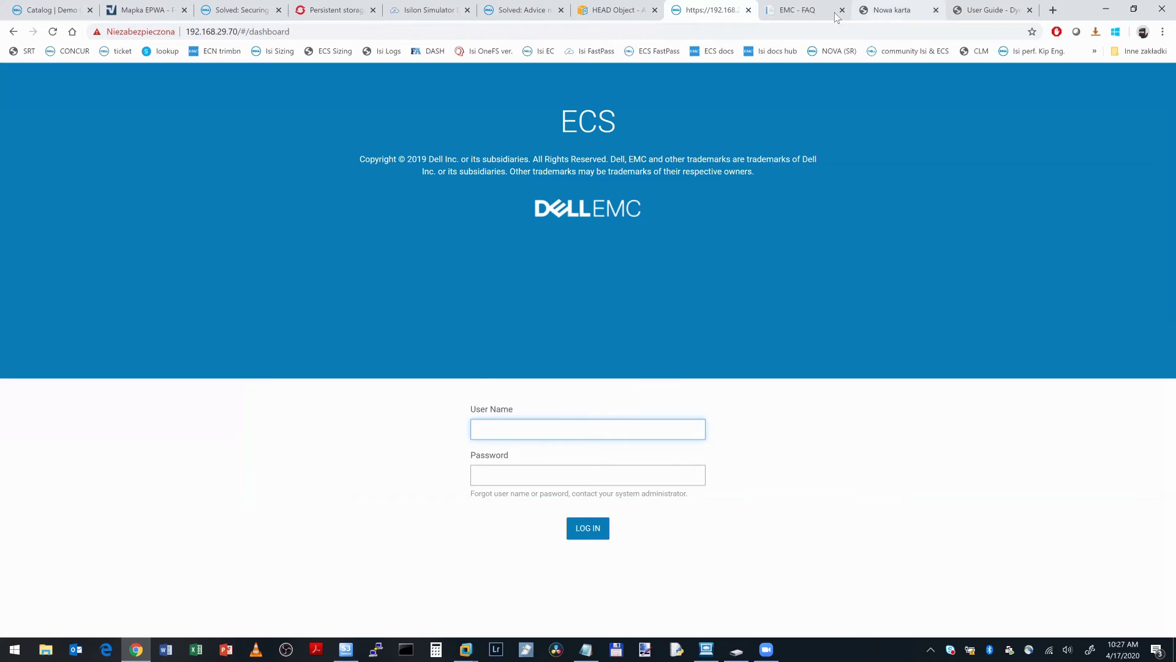
pyautogui.click(1104, 11)
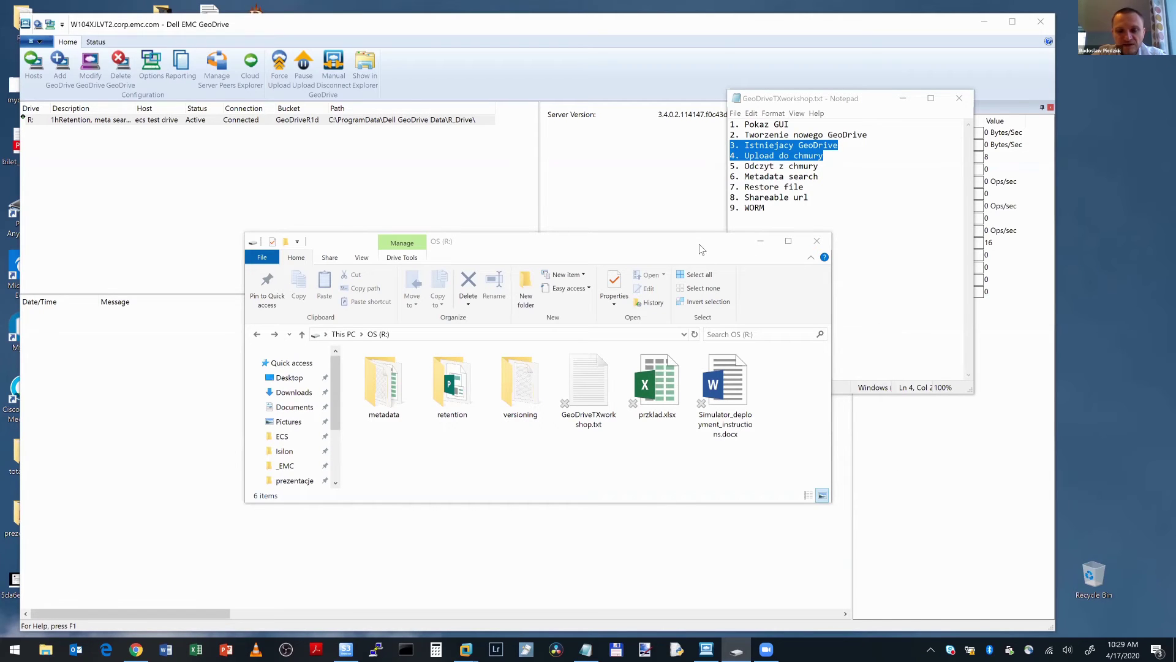
pyautogui.moveTo(697, 245); pyautogui.dragTo(548, 209)
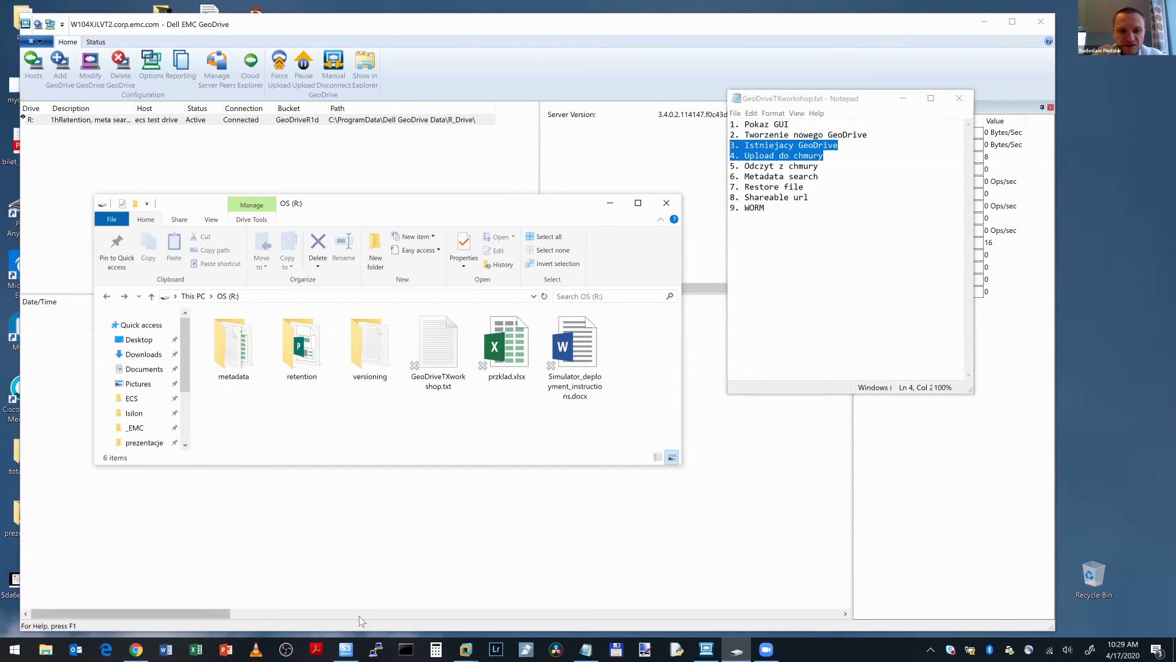
pyautogui.moveTo(346, 648)
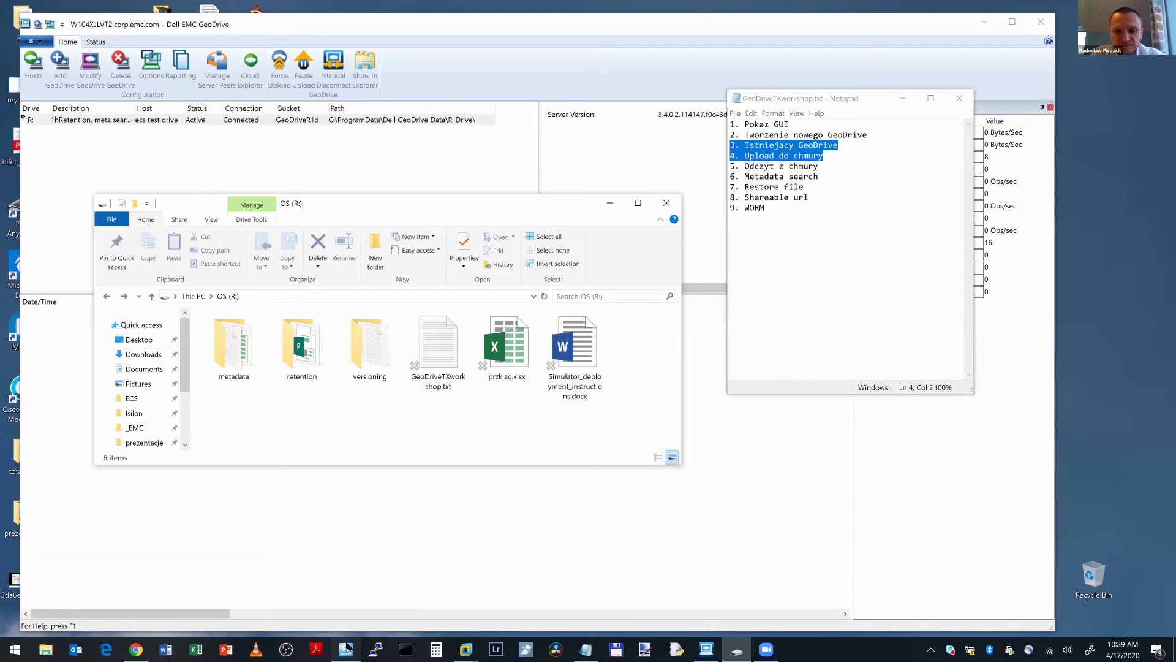
pyautogui.rightClick(346, 648)
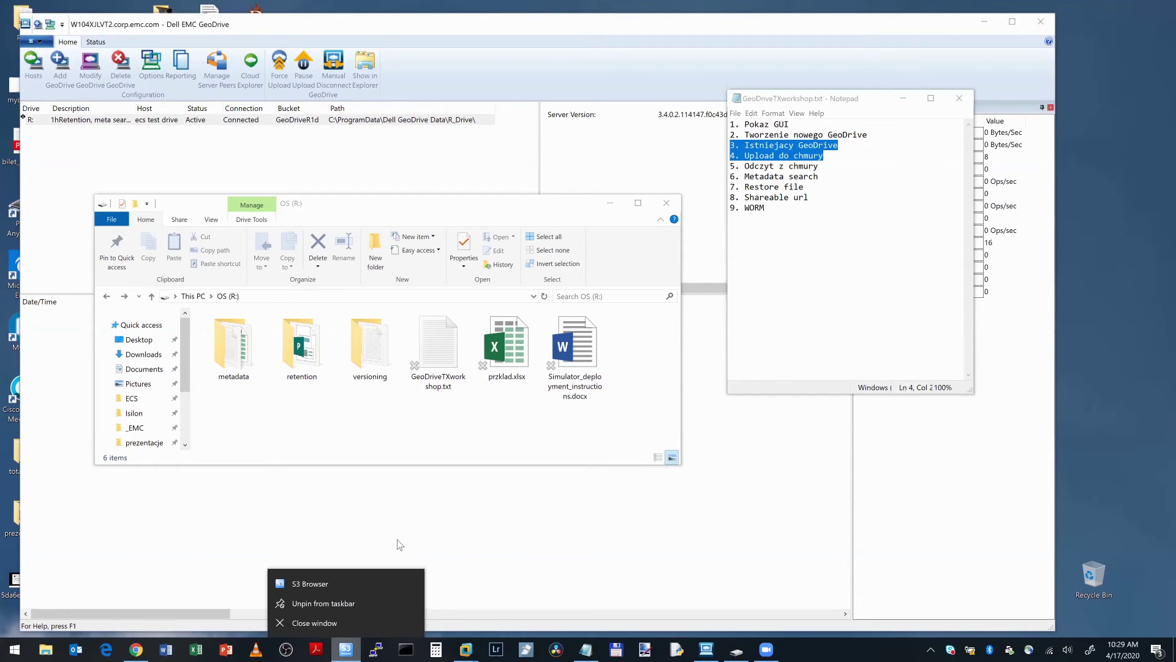
pyautogui.click(400, 545)
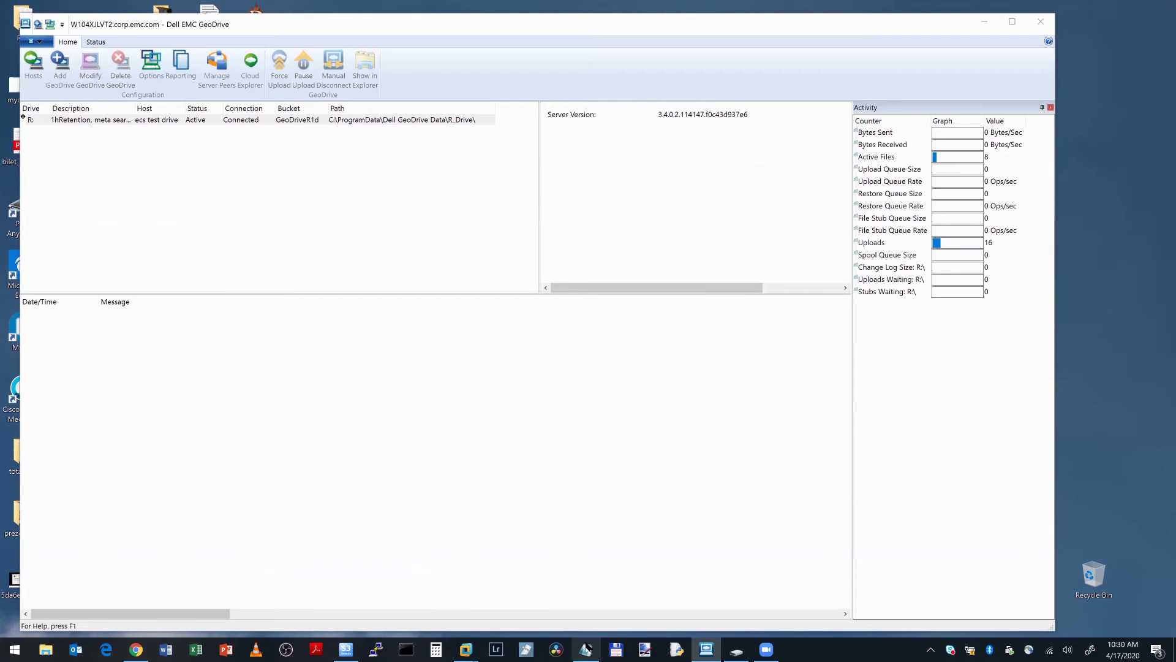
# Bring the Notepad workshop list and the R: drive window back to the front, placing the R: window over GeoDrive's message list
pyautogui.click(586, 648)
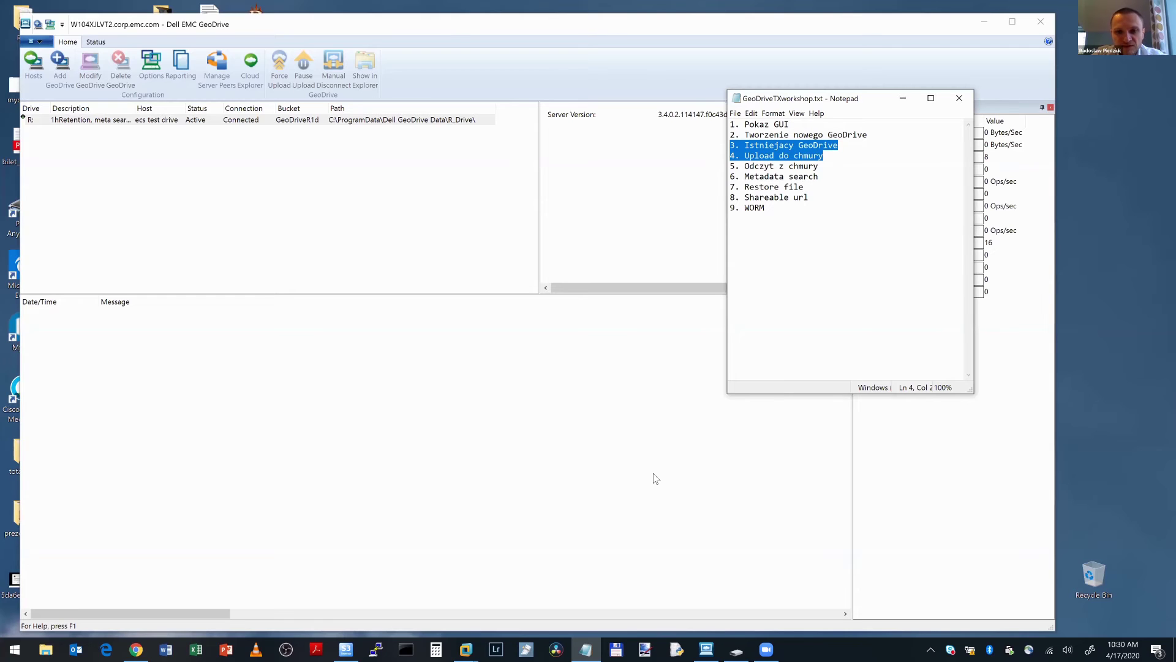
pyautogui.click(737, 648)
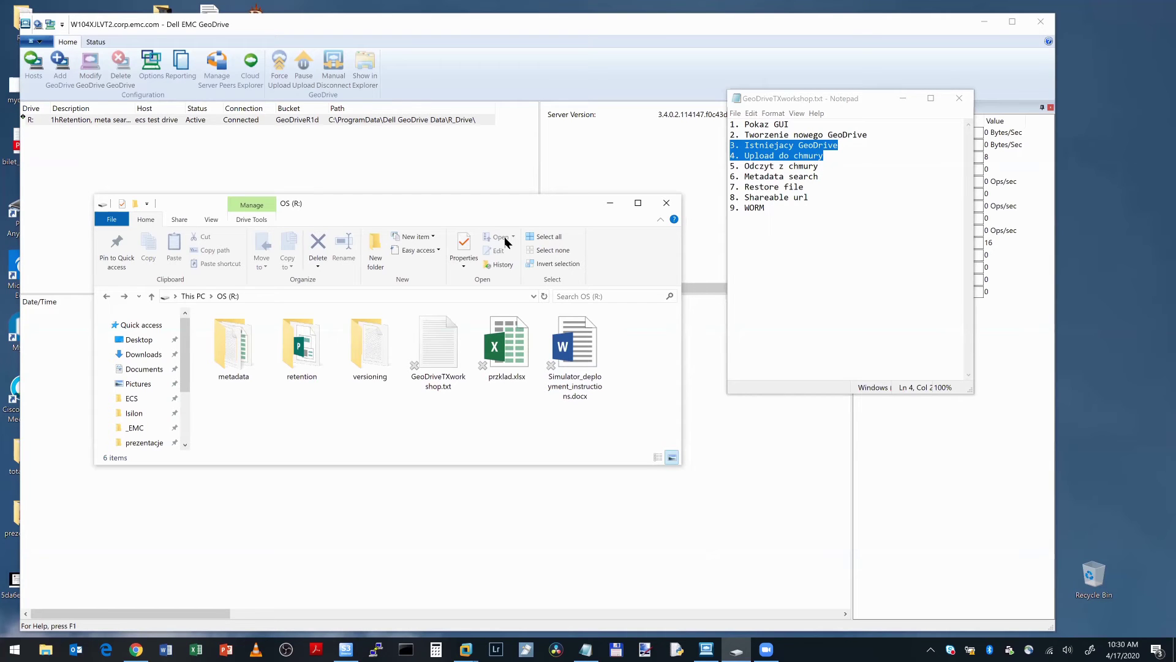
pyautogui.moveTo(495, 208); pyautogui.dragTo(445, 333)
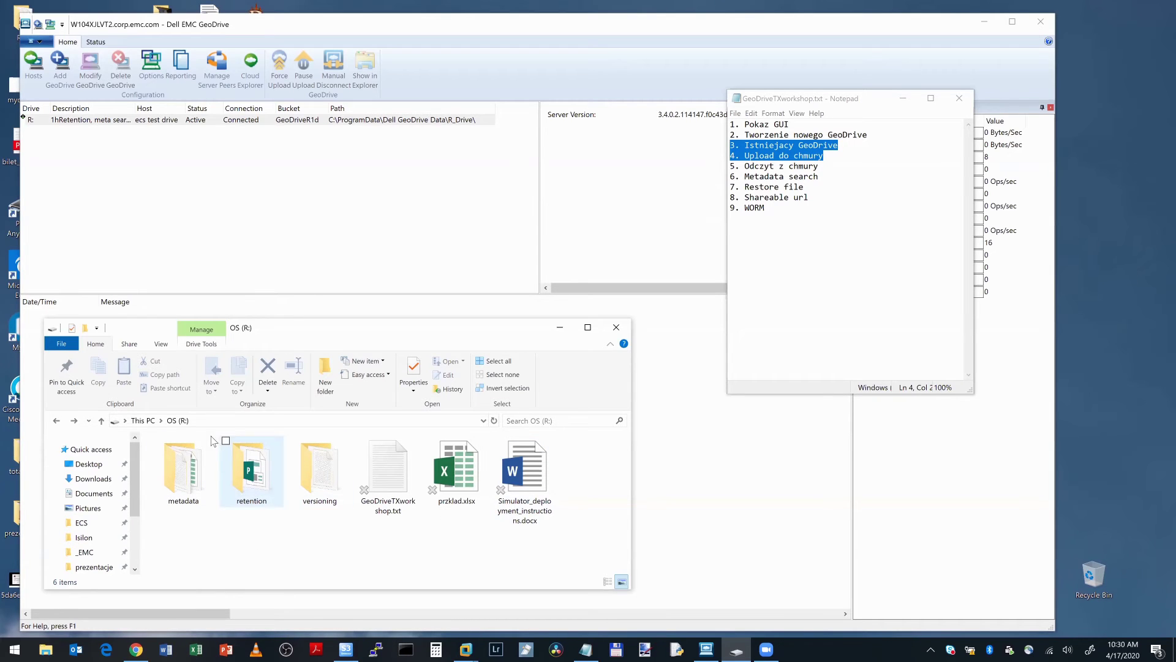
# Look at the access-sharing options offered for the metadata folder on the R: drive, leaving them unchanged
pyautogui.rightClick(187, 484)
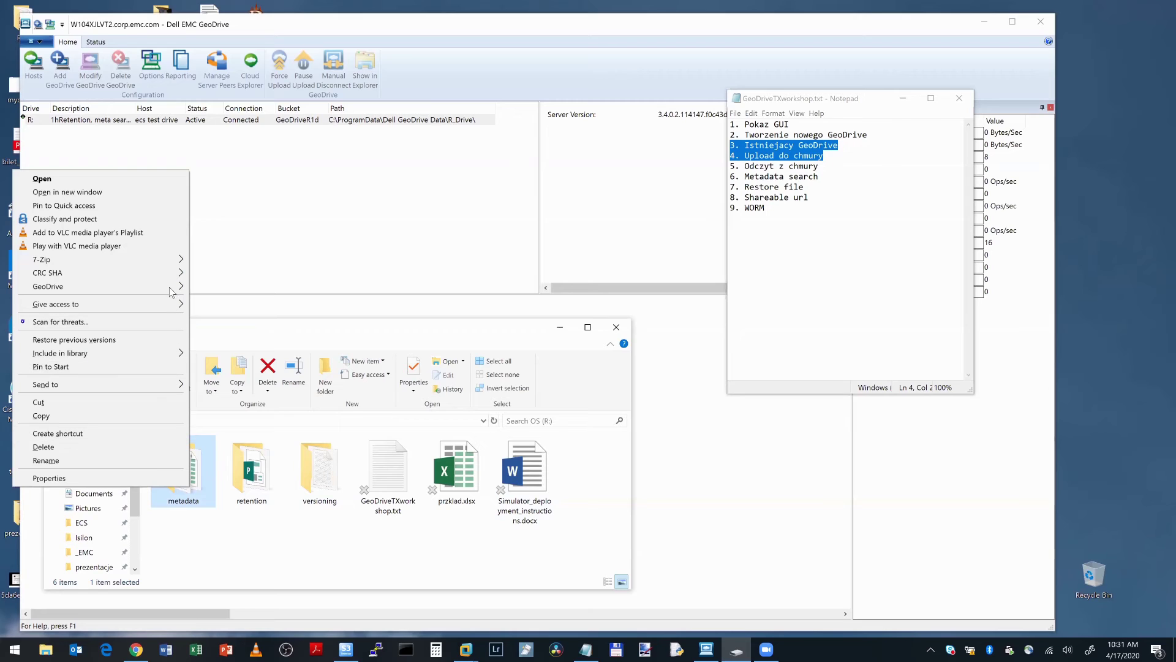
pyautogui.moveTo(178, 304)
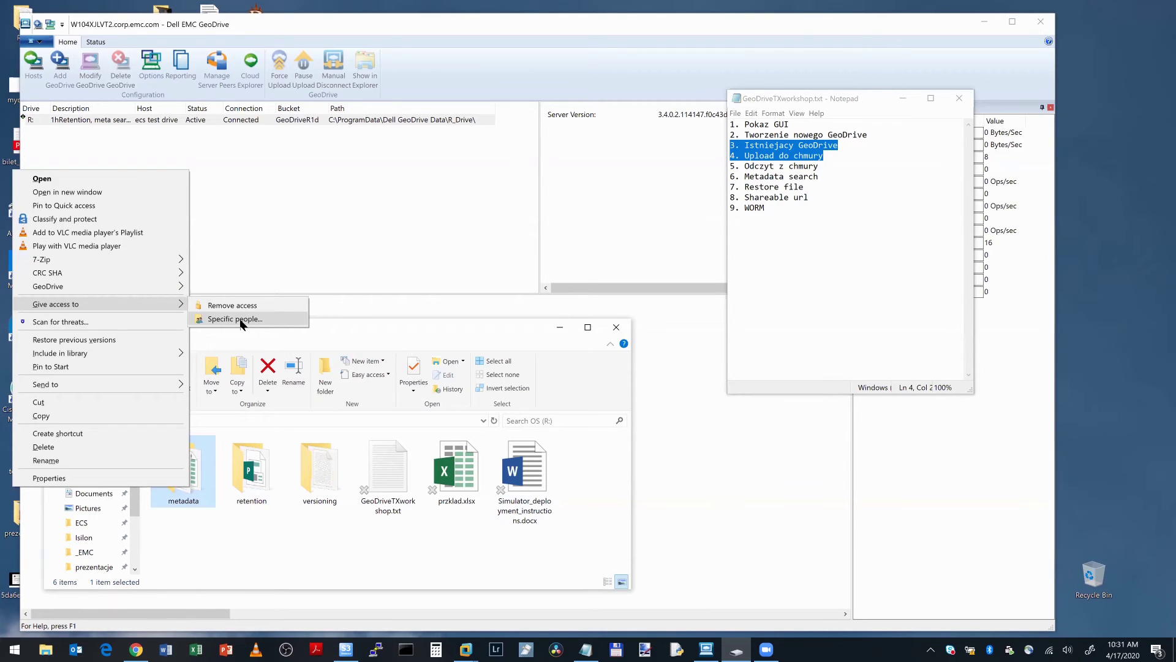
pyautogui.click(387, 334)
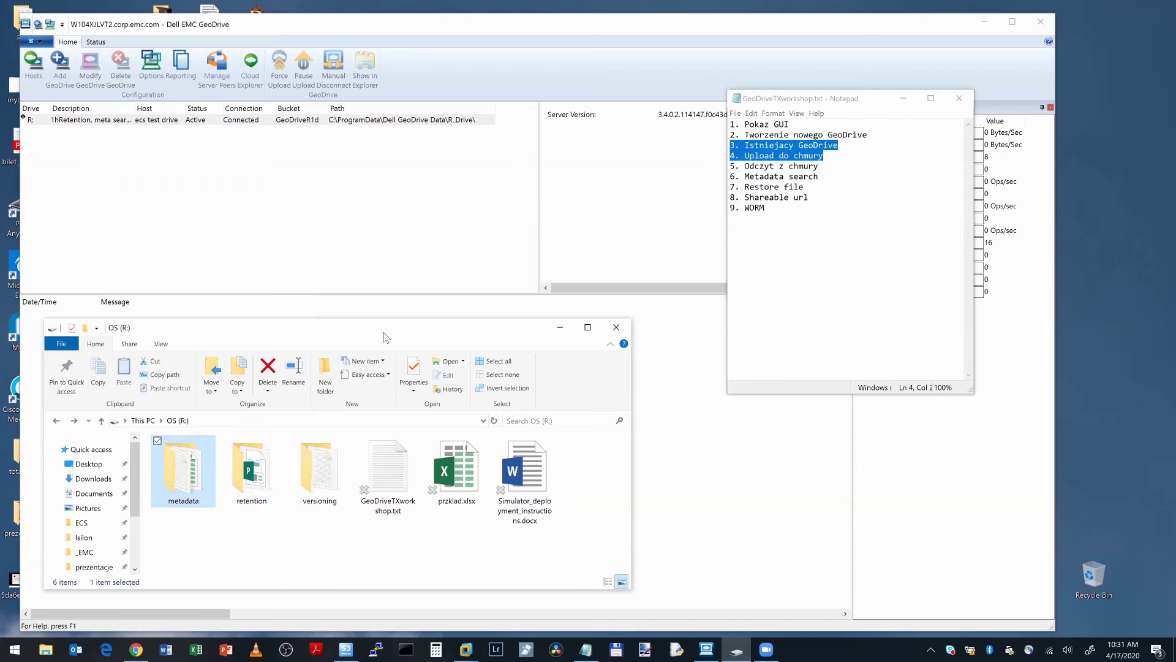
pyautogui.click(352, 532)
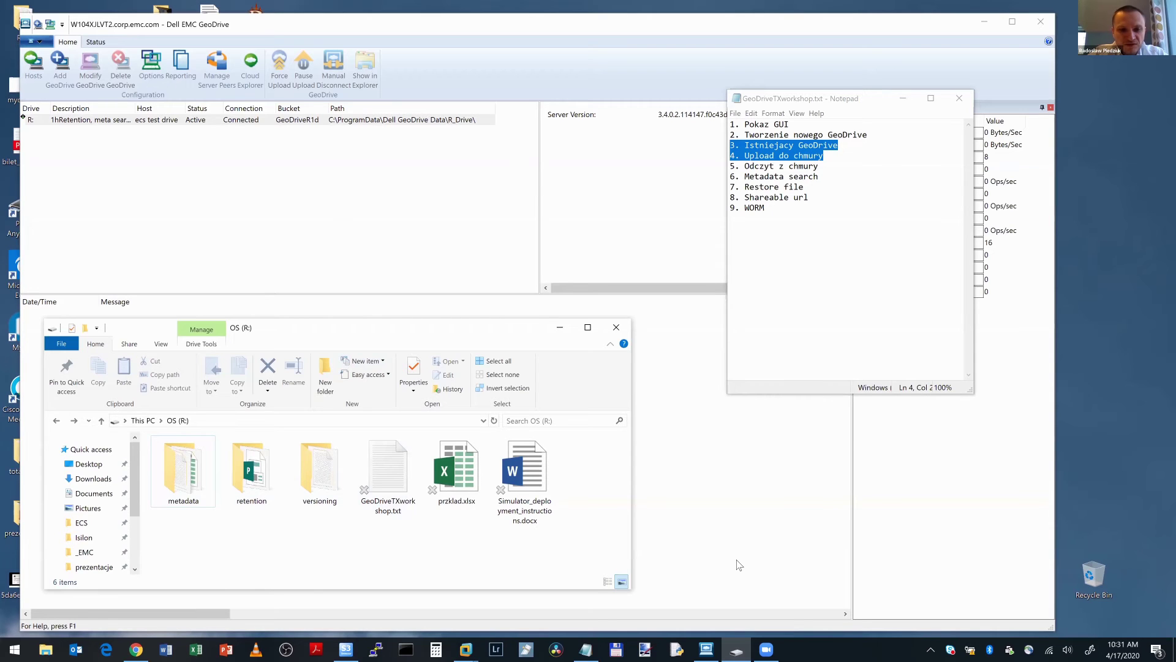
pyautogui.click(909, 474)
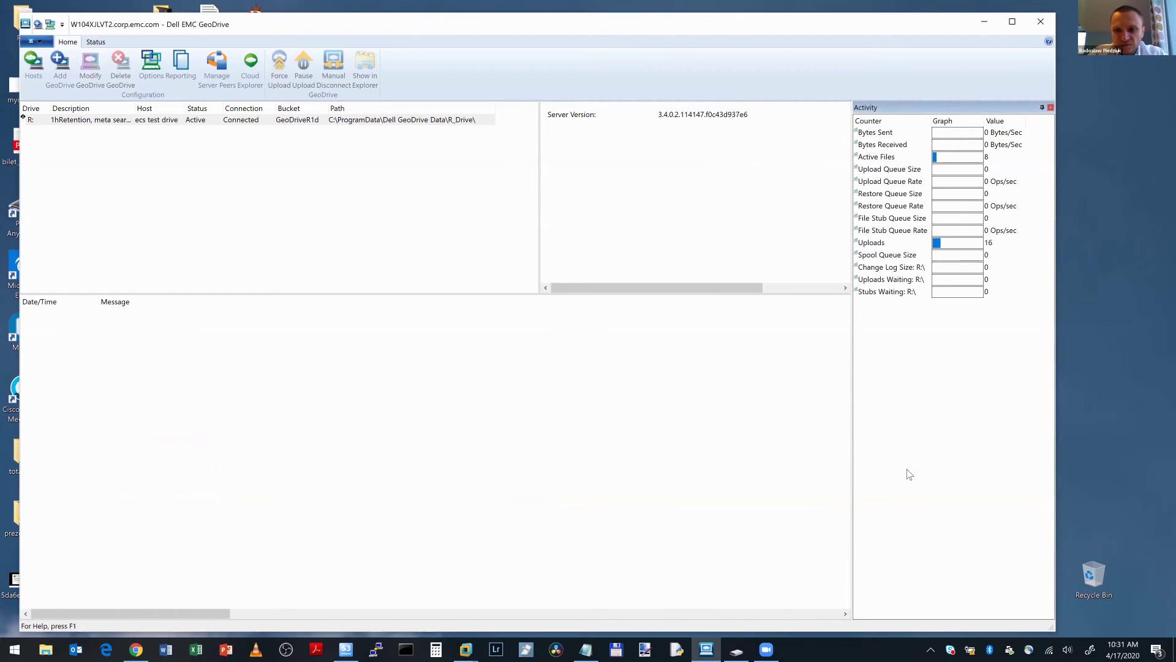
pyautogui.click(738, 648)
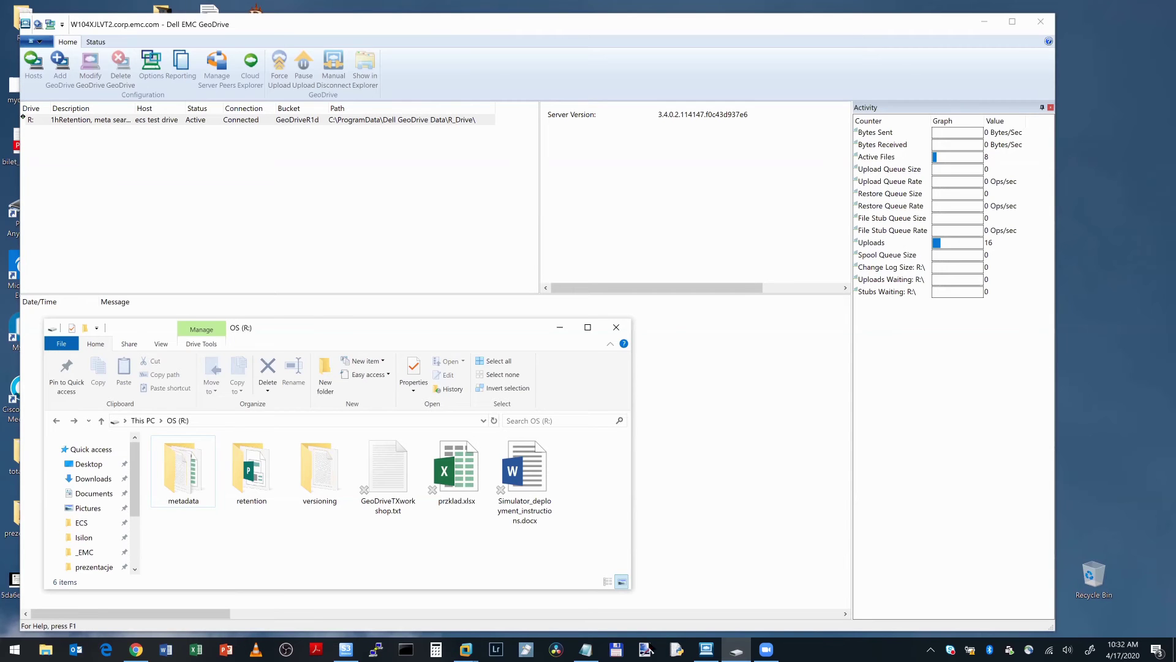
pyautogui.click(468, 648)
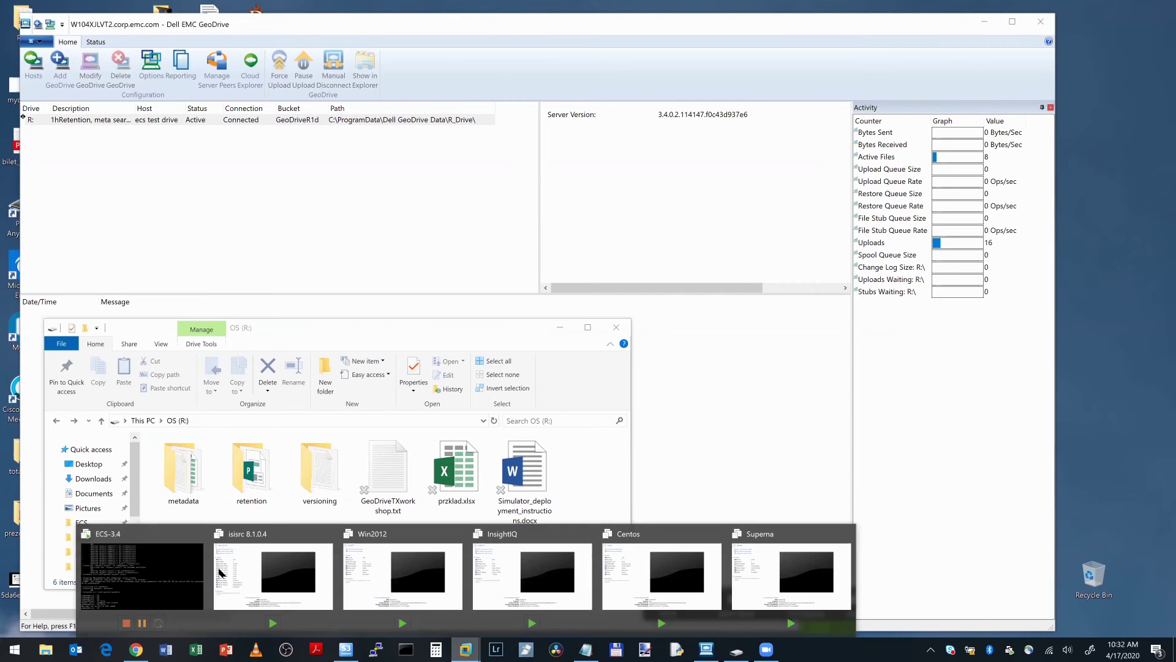
# Switch to Chrome, close the empty "Nowa karta" tab and minimize the browser
pyautogui.click(136, 648)
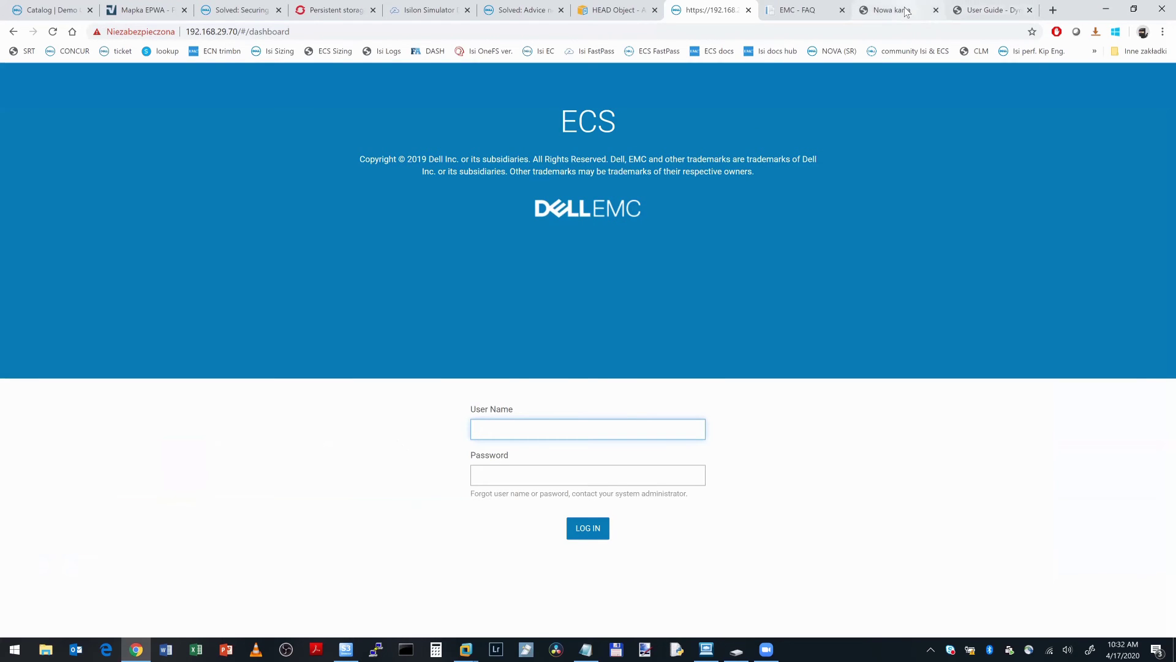
pyautogui.click(904, 10)
pyautogui.click(797, 10)
pyautogui.click(936, 10)
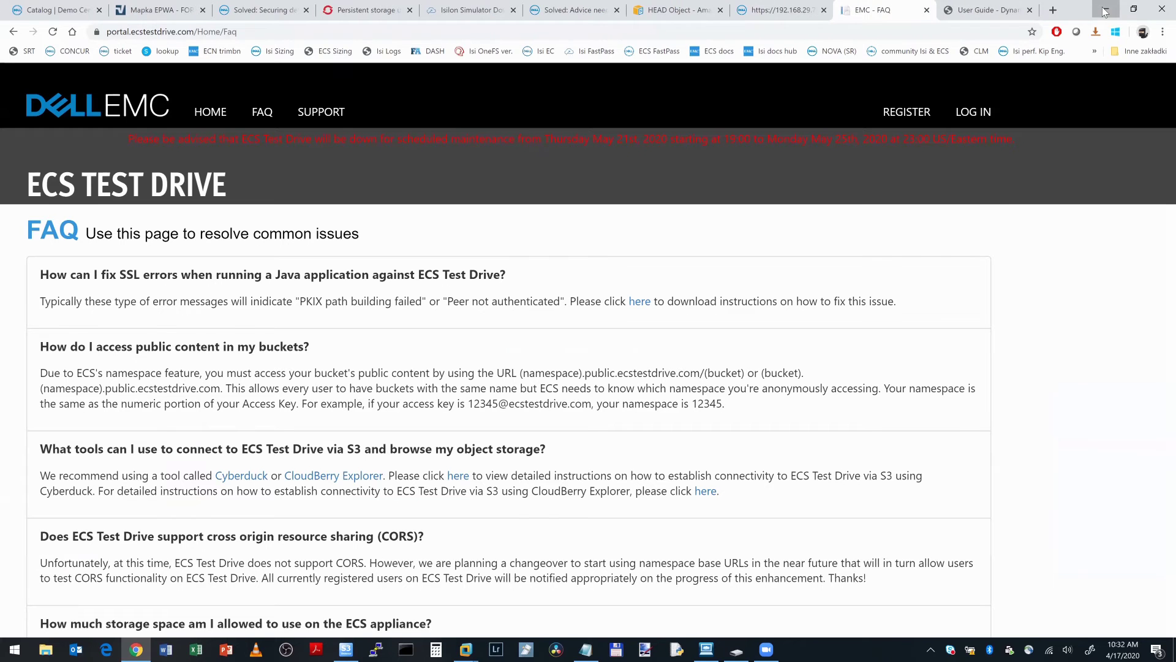
pyautogui.click(1110, 11)
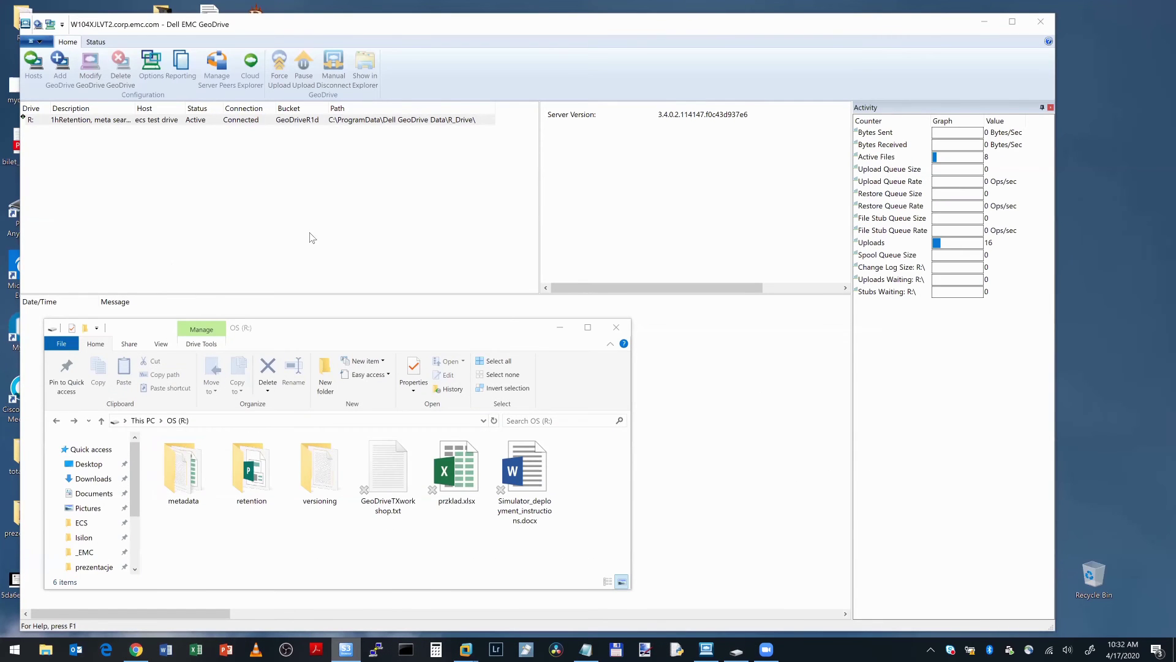
# Switch to S3 Browser and show the versions of changes.txt in the GeoDriveR1d bucket's versioning folder
pyautogui.hotkey('alt', 'Tab')
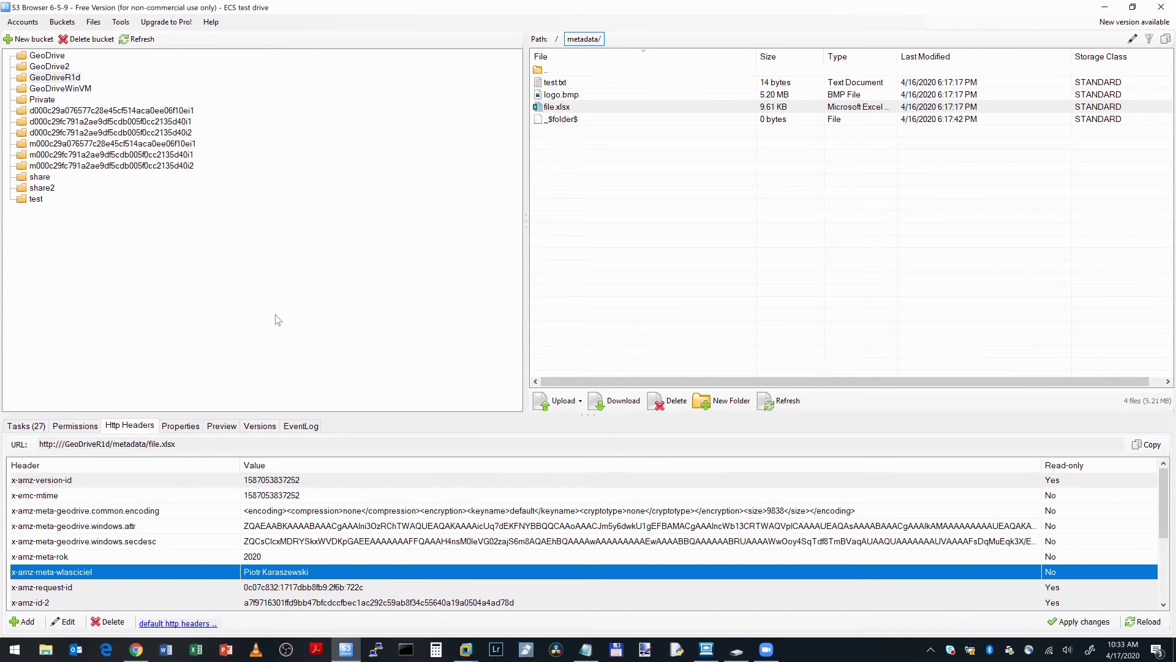
pyautogui.doubleClick(579, 71)
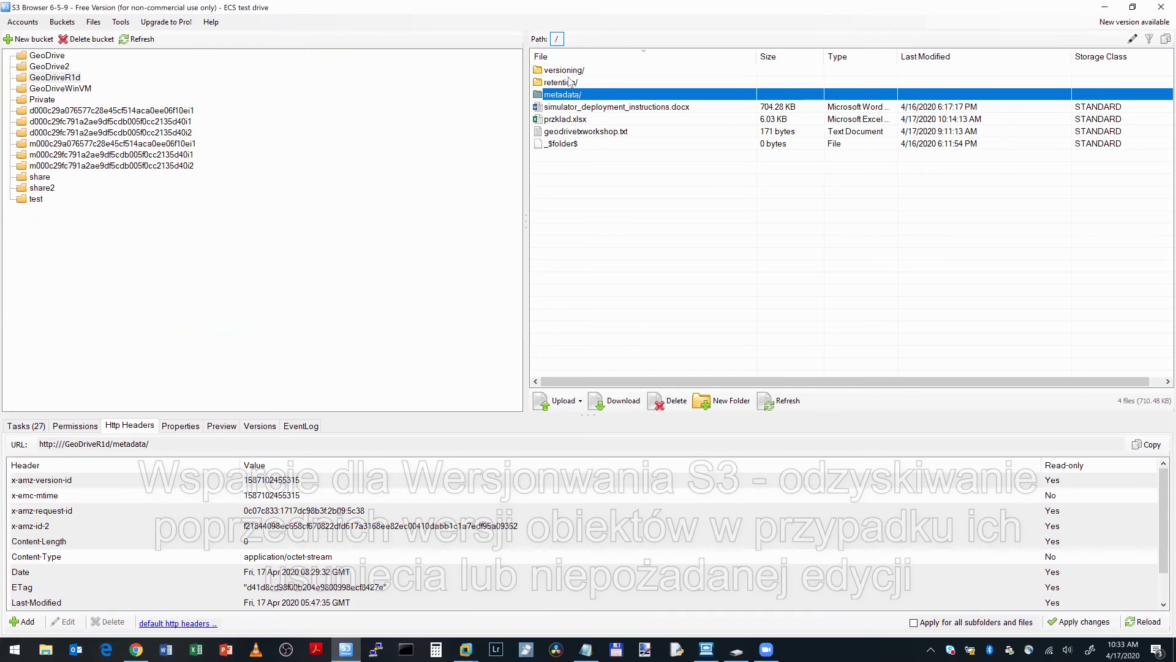
pyautogui.doubleClick(564, 69)
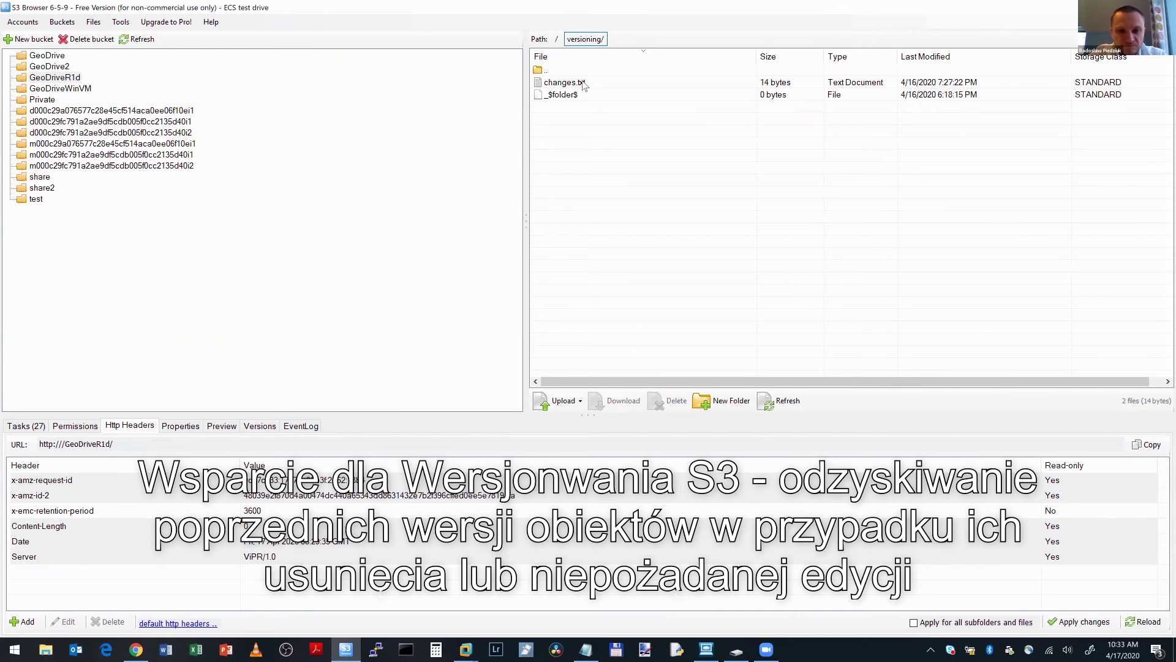
pyautogui.click(582, 84)
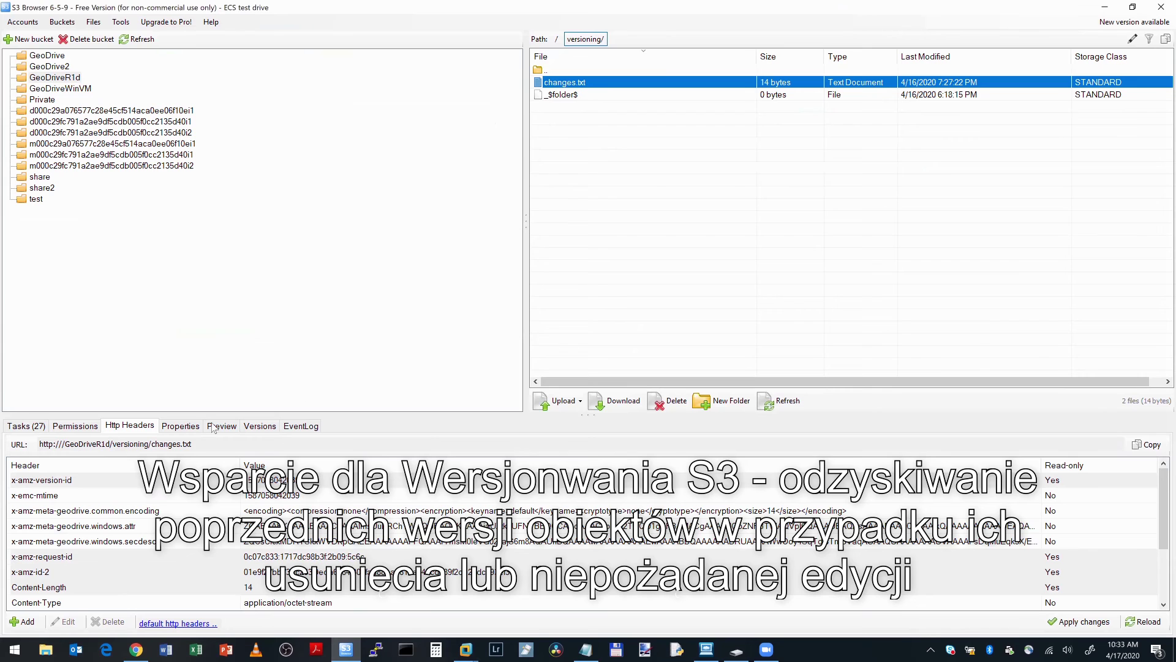
pyautogui.click(260, 426)
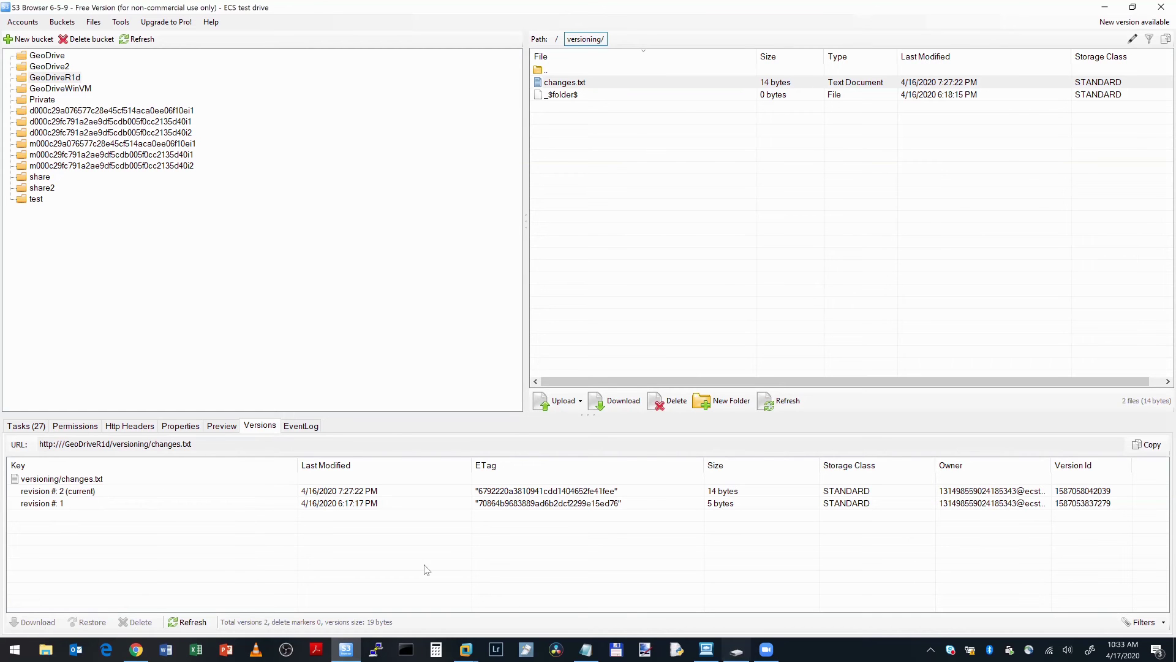
# Recover the 4/16/2020 6:17:17 PM version of changes.txt from the R: drive's versioning folder under the new name "changes - Restored.txt"
pyautogui.click(736, 650)
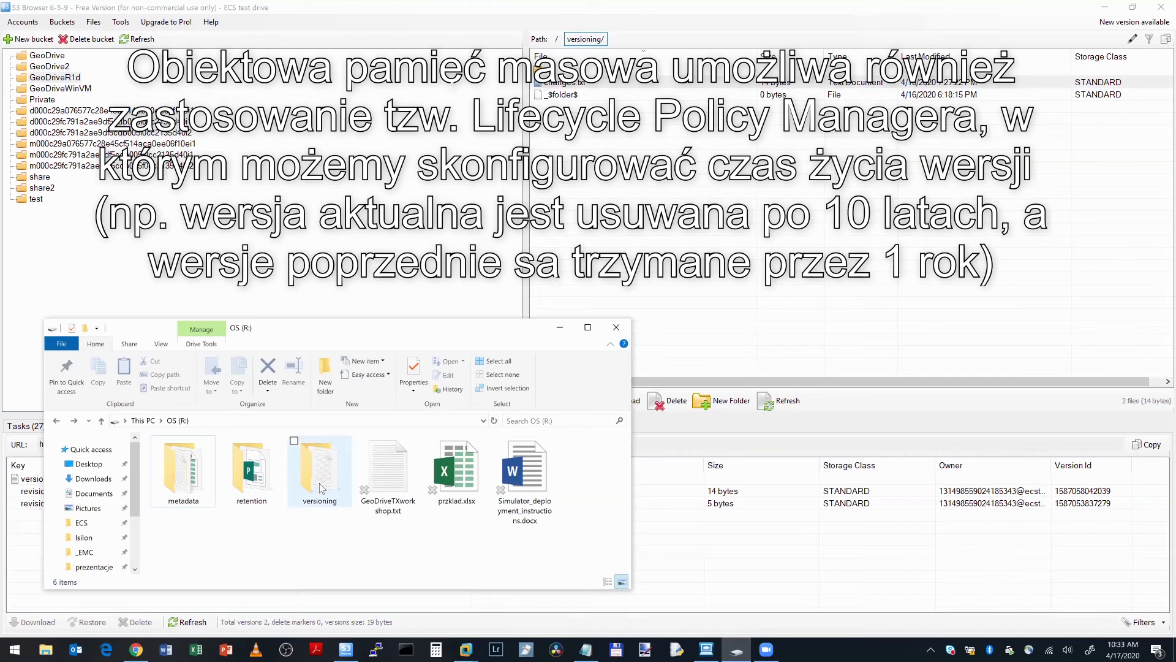
pyautogui.doubleClick(320, 487)
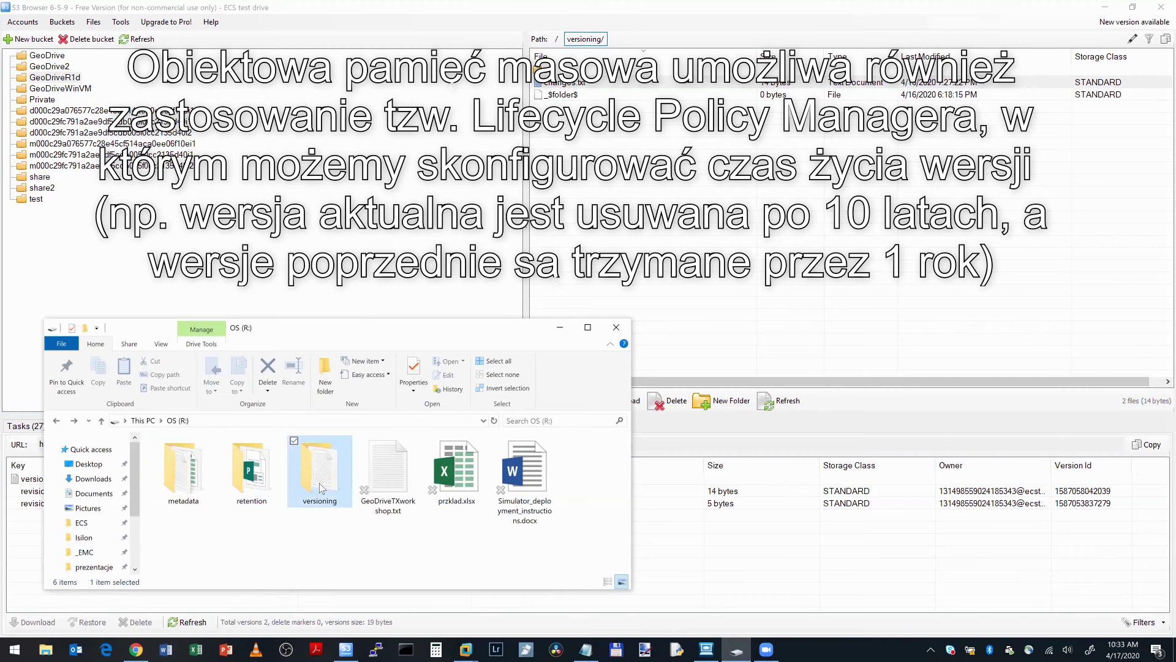
pyautogui.rightClick(189, 462)
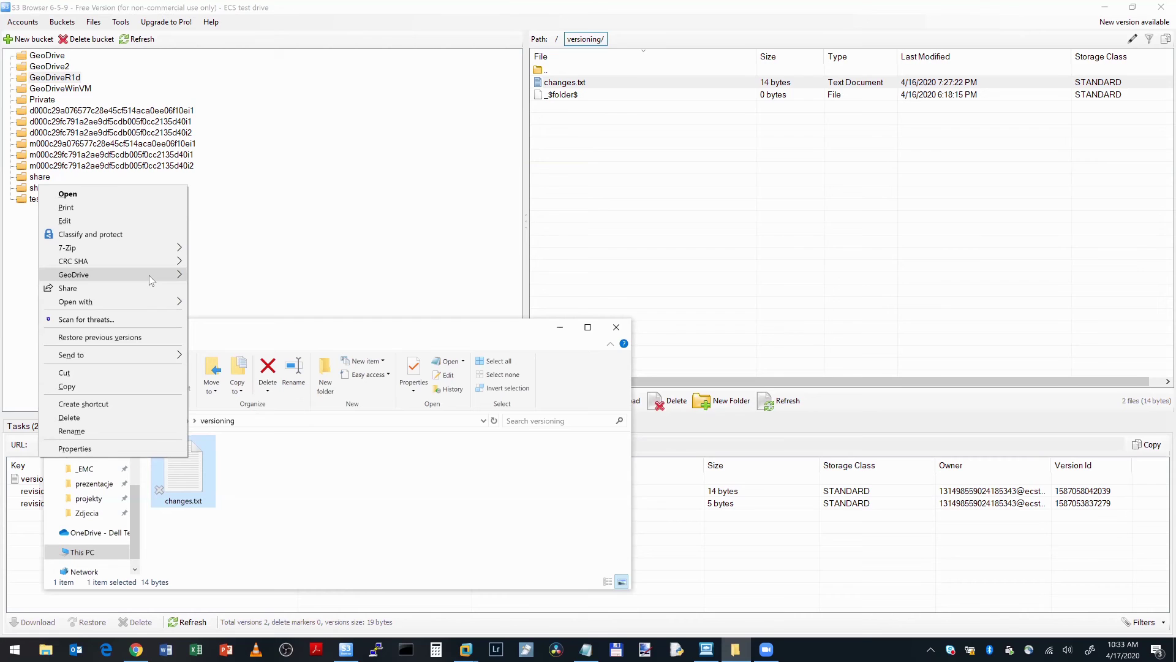
pyautogui.moveTo(149, 275)
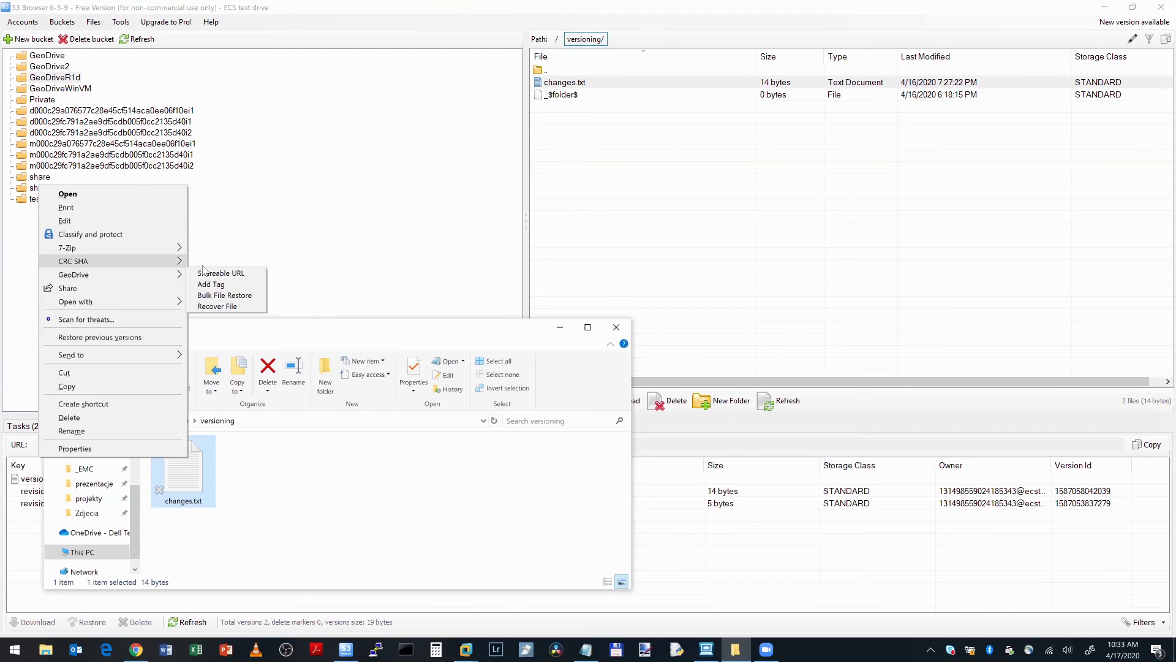
pyautogui.click(224, 307)
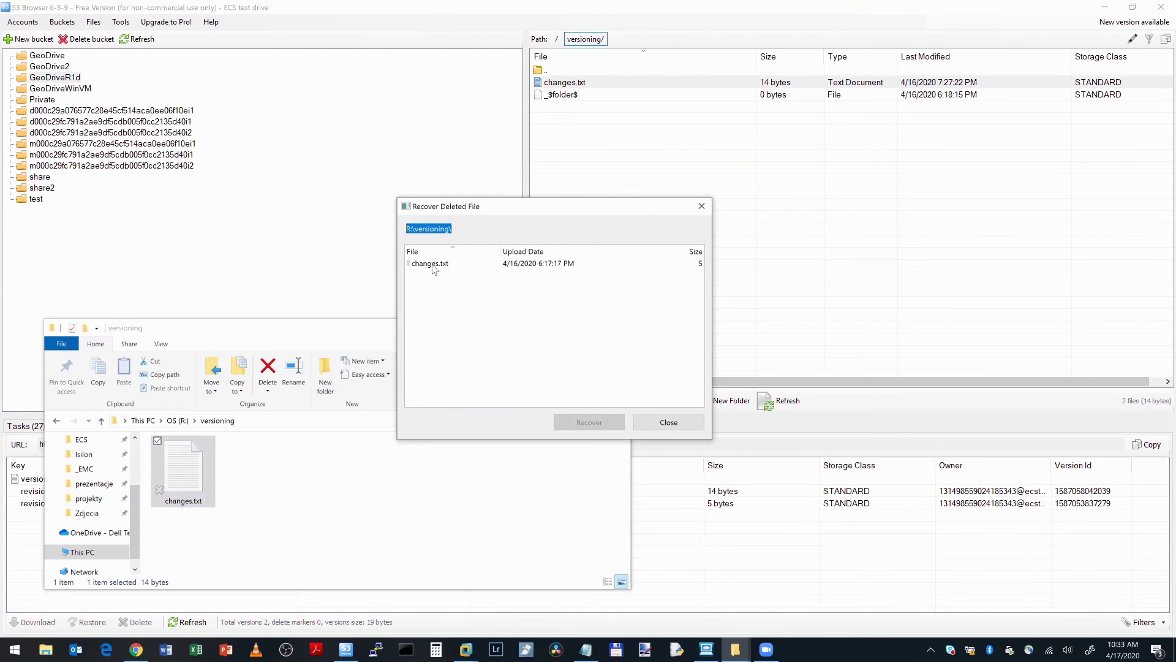
pyautogui.click(432, 266)
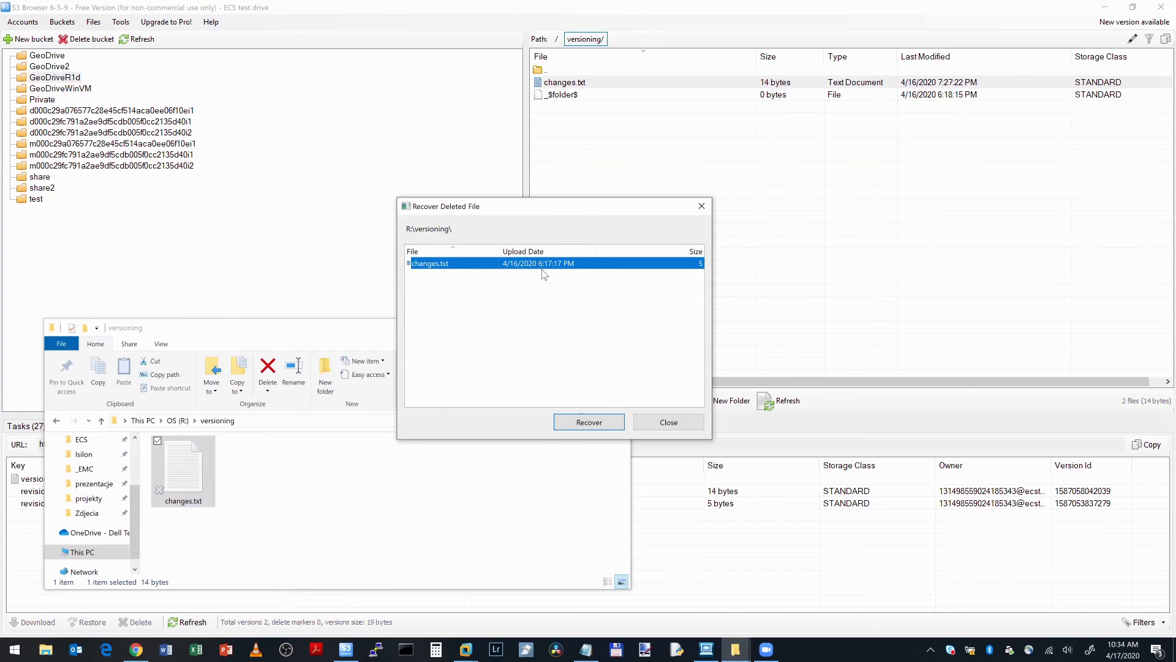
pyautogui.click(610, 421)
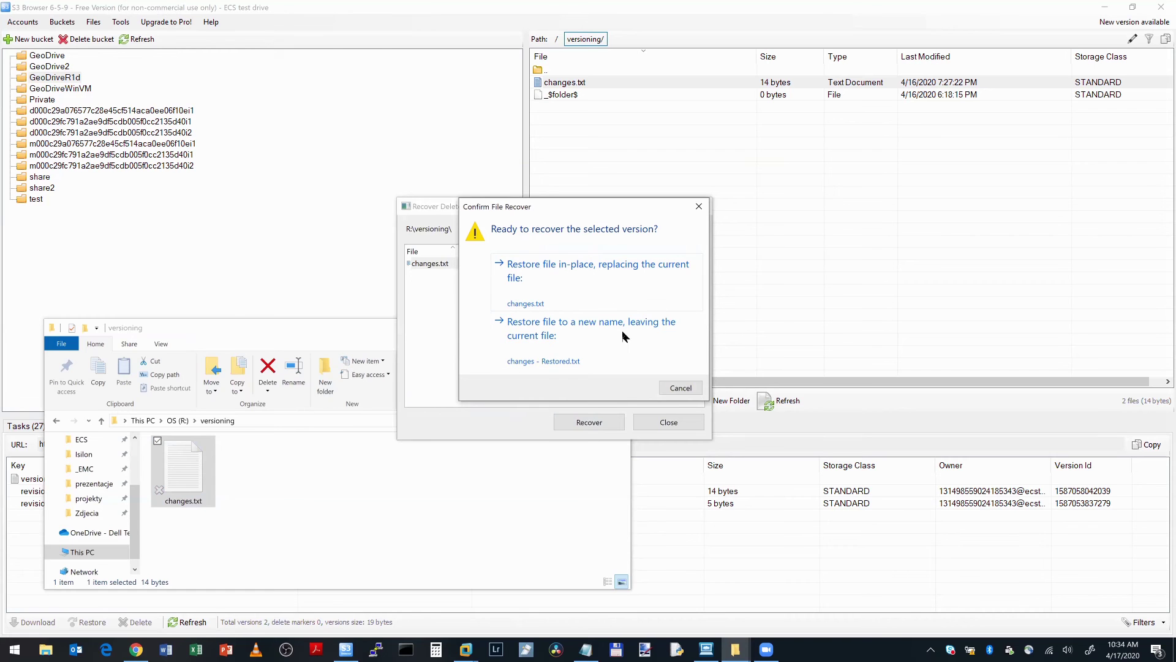
pyautogui.click(560, 333)
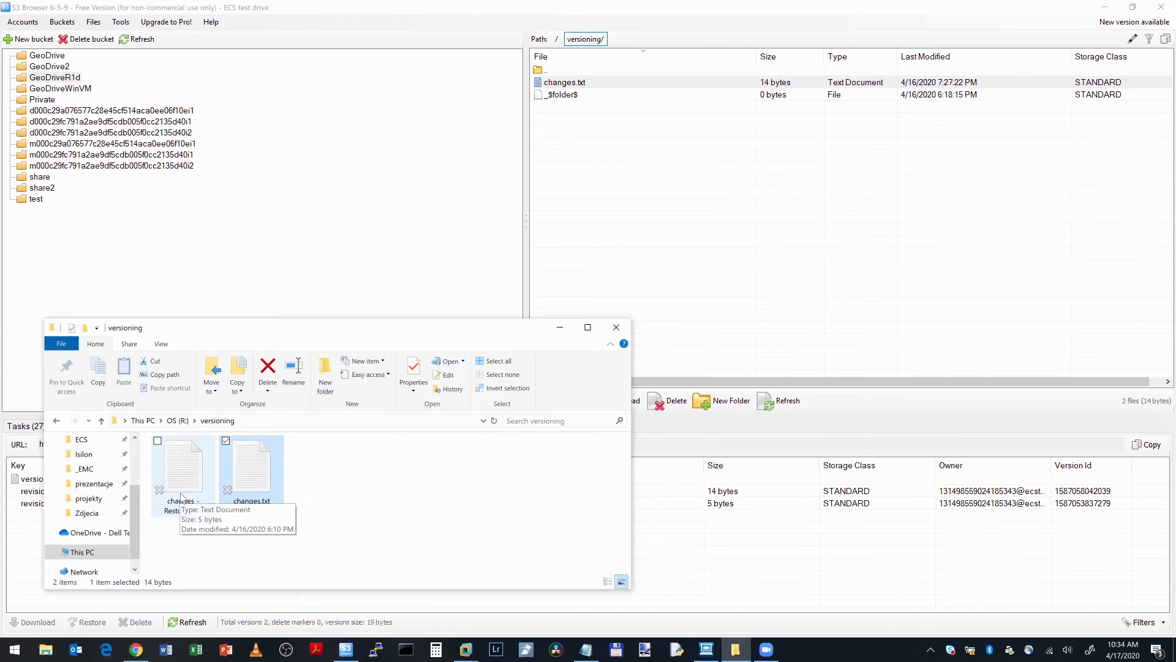
pyautogui.click(181, 496)
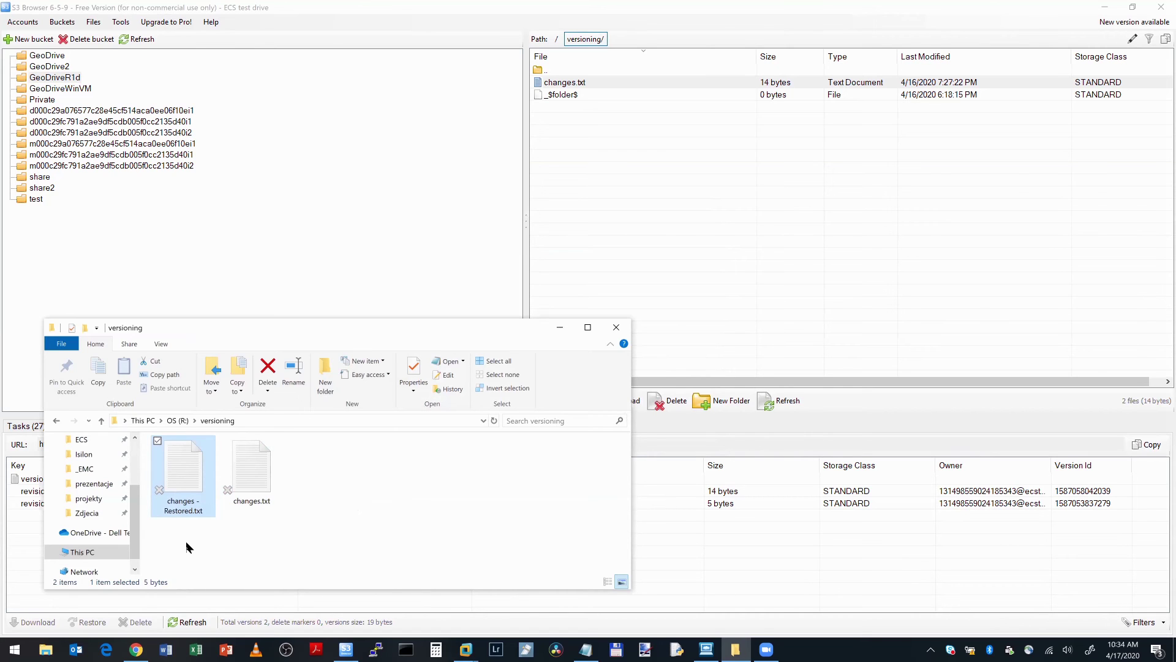
pyautogui.press('Delete')
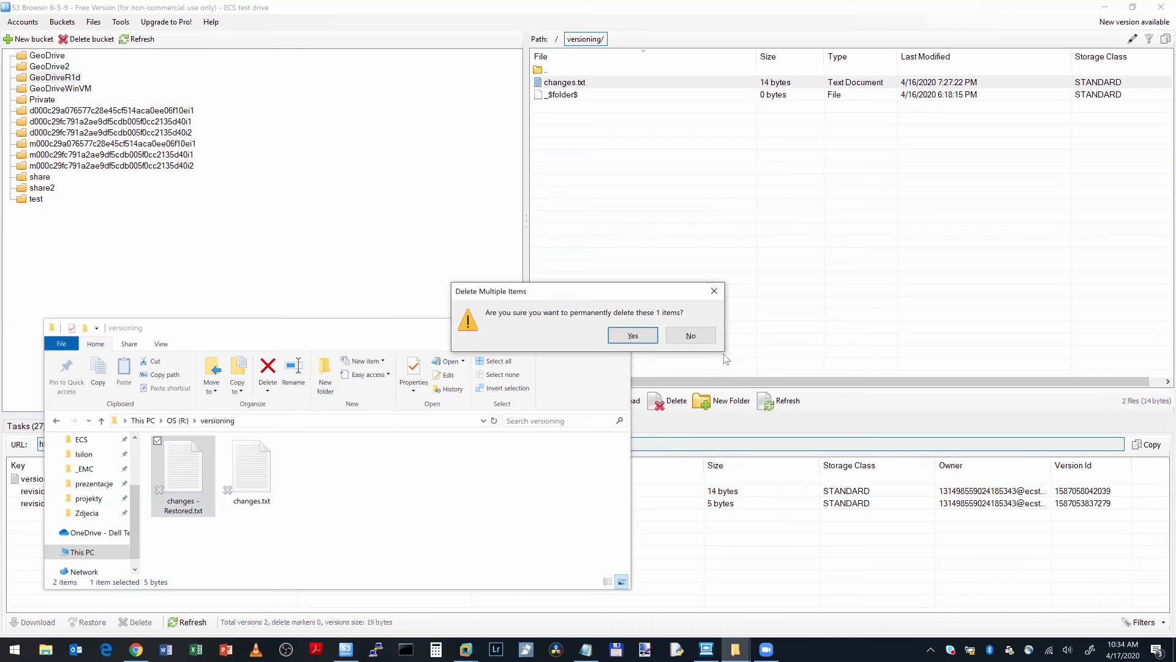
pyautogui.click(703, 342)
pyautogui.click(402, 536)
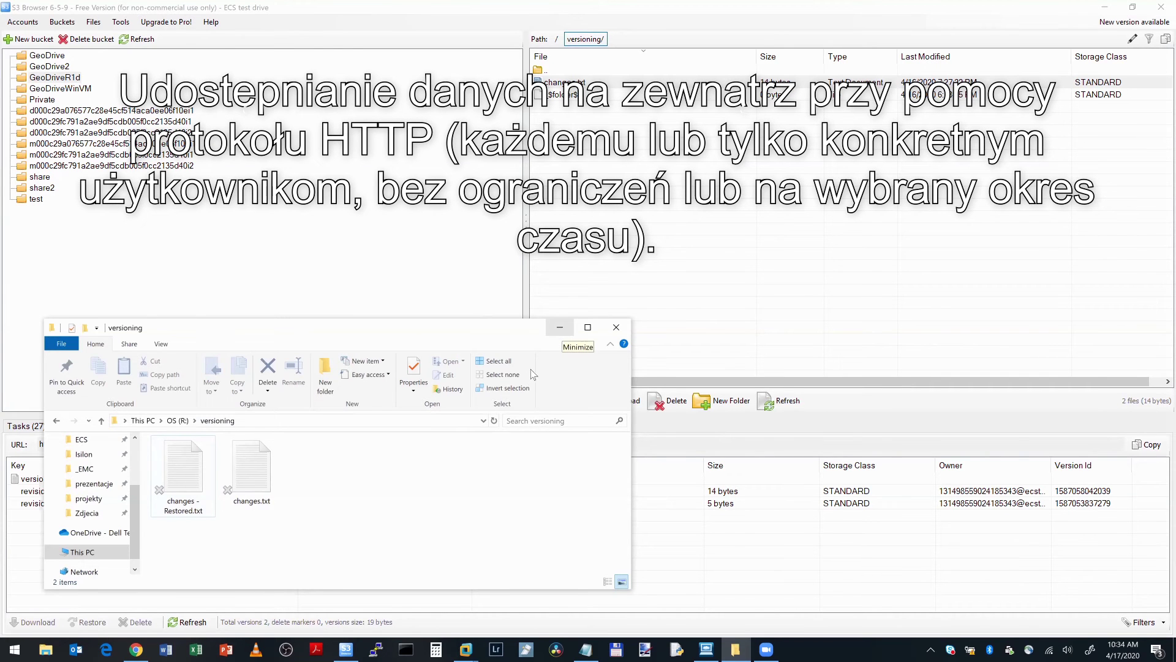
# Go back up from the versioning folder to the root of the R: drive, leaving nothing selected there
pyautogui.click(560, 326)
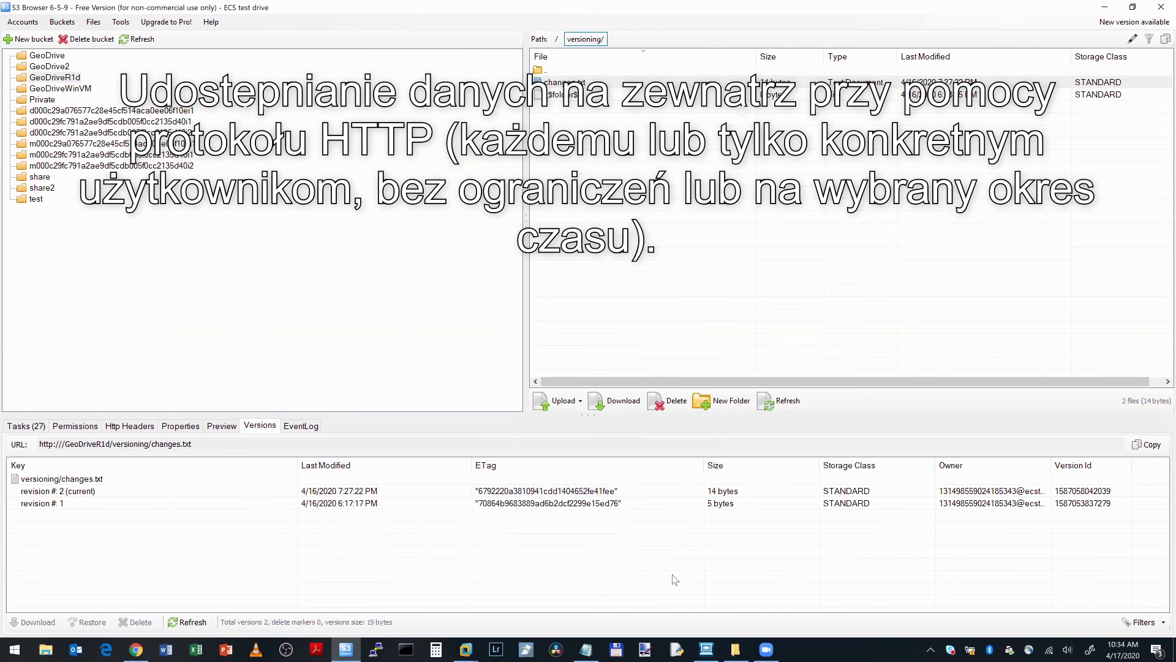
pyautogui.hotkey('alt', 'Tab')
pyautogui.hotkey('alt', 'Up')
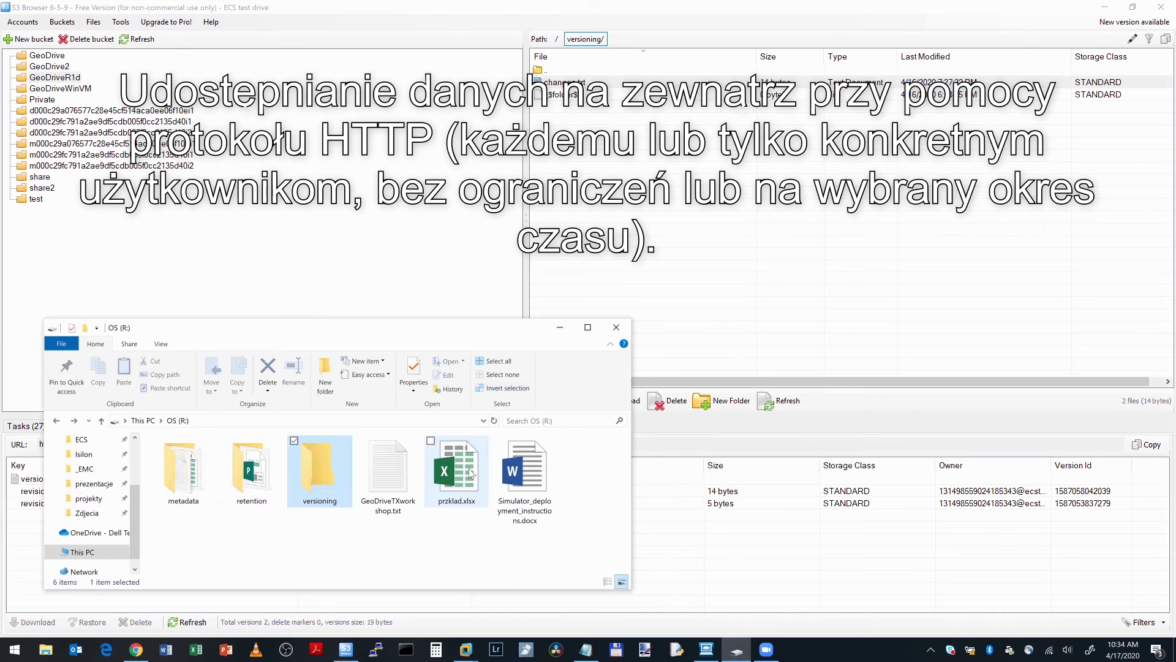
pyautogui.click(392, 480)
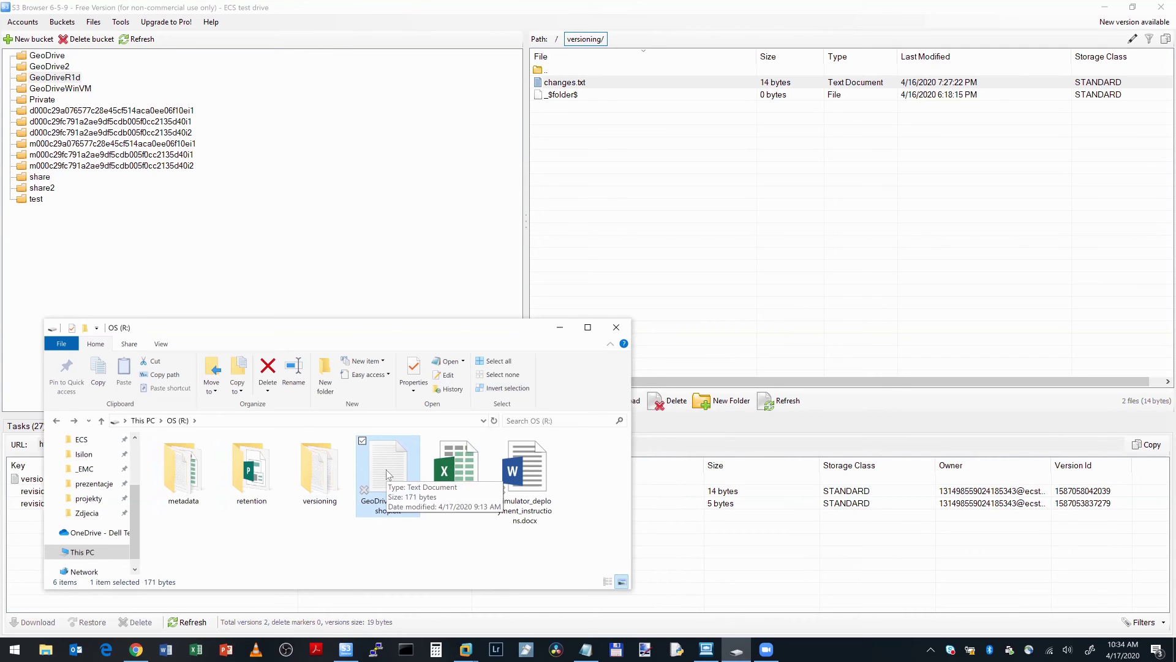
pyautogui.click(421, 539)
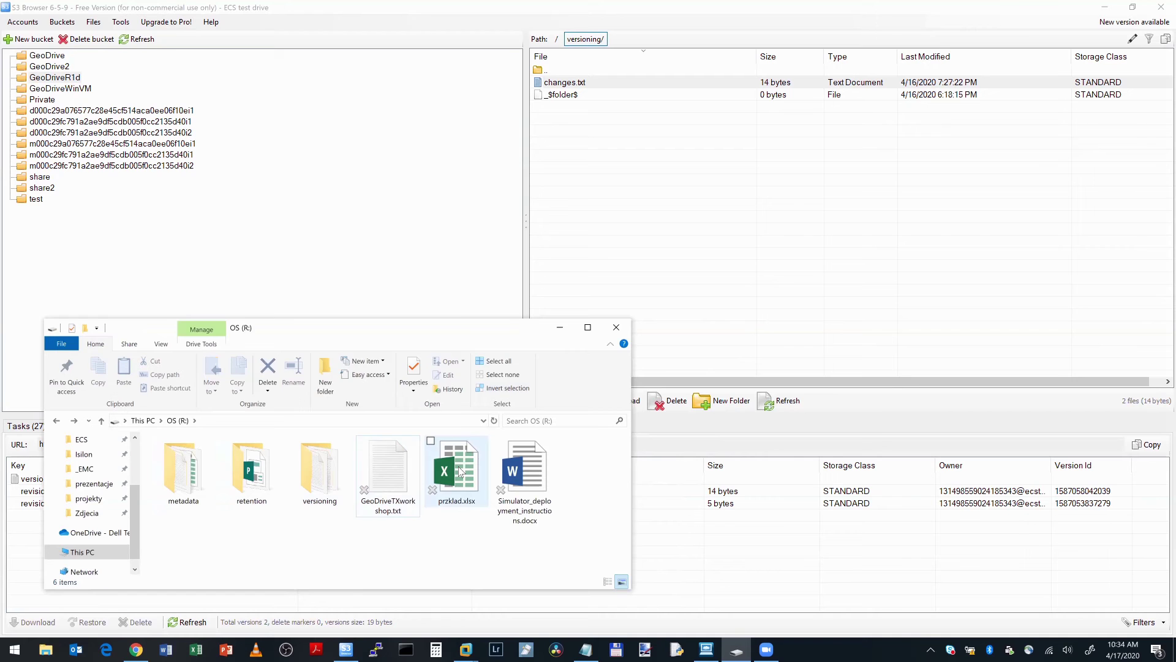
# Generate a GeoDrive shareable URL for przklad.xlsx with the expiration date May 18, 2020 and copy it
pyautogui.rightClick(461, 470)
pyautogui.moveTo(439, 284)
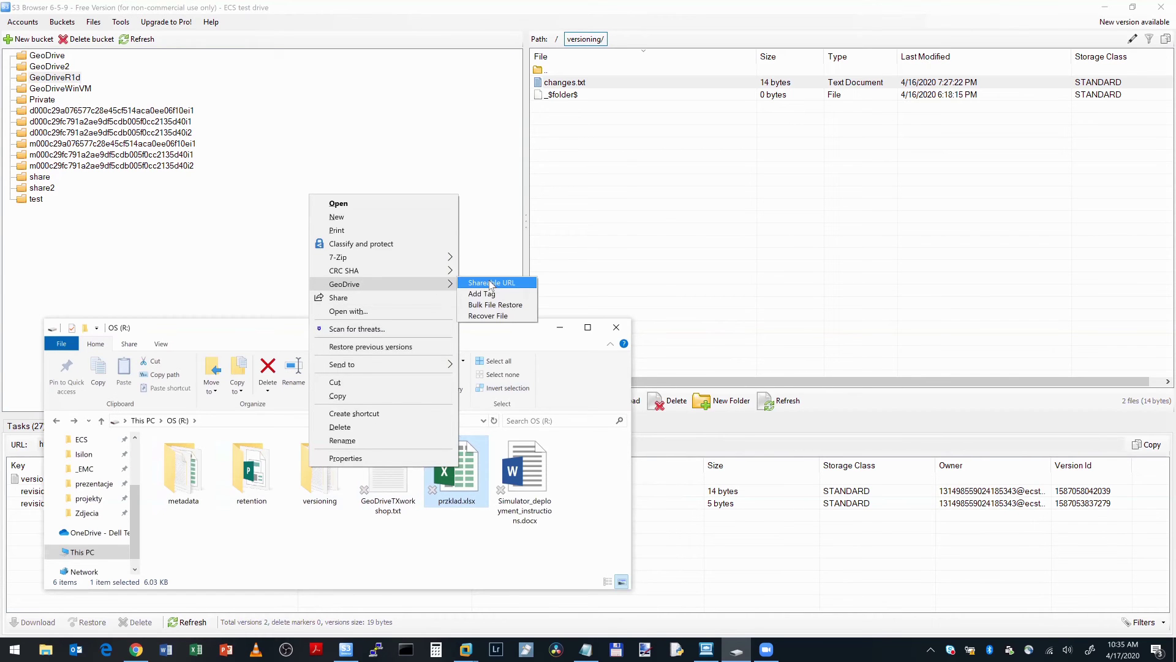
pyautogui.click(491, 283)
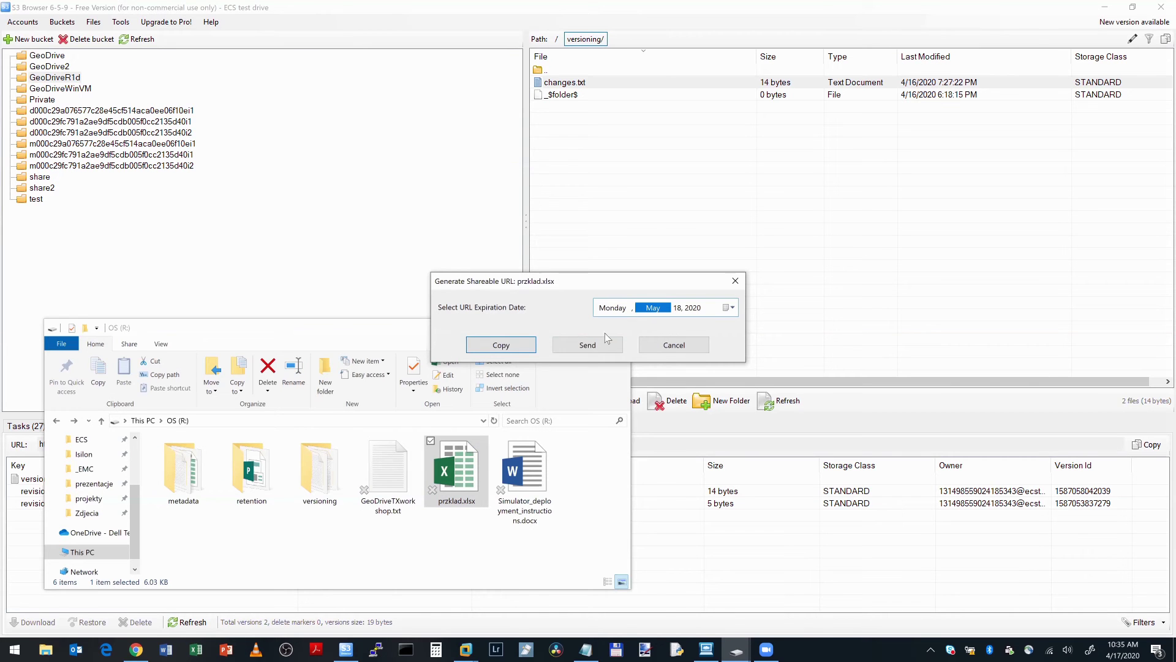
pyautogui.click(512, 344)
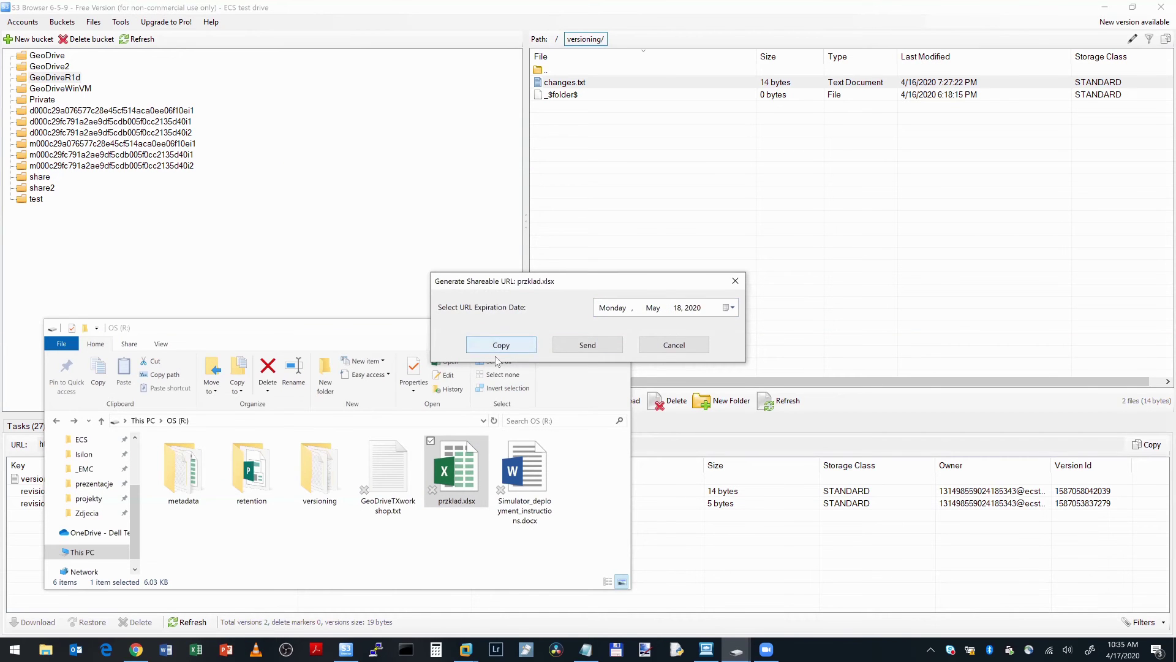
pyautogui.click(586, 370)
# Switch to Chrome, open the copied signed URL of przklad.xlsx in a new tab and cancel saving the file
pyautogui.click(136, 648)
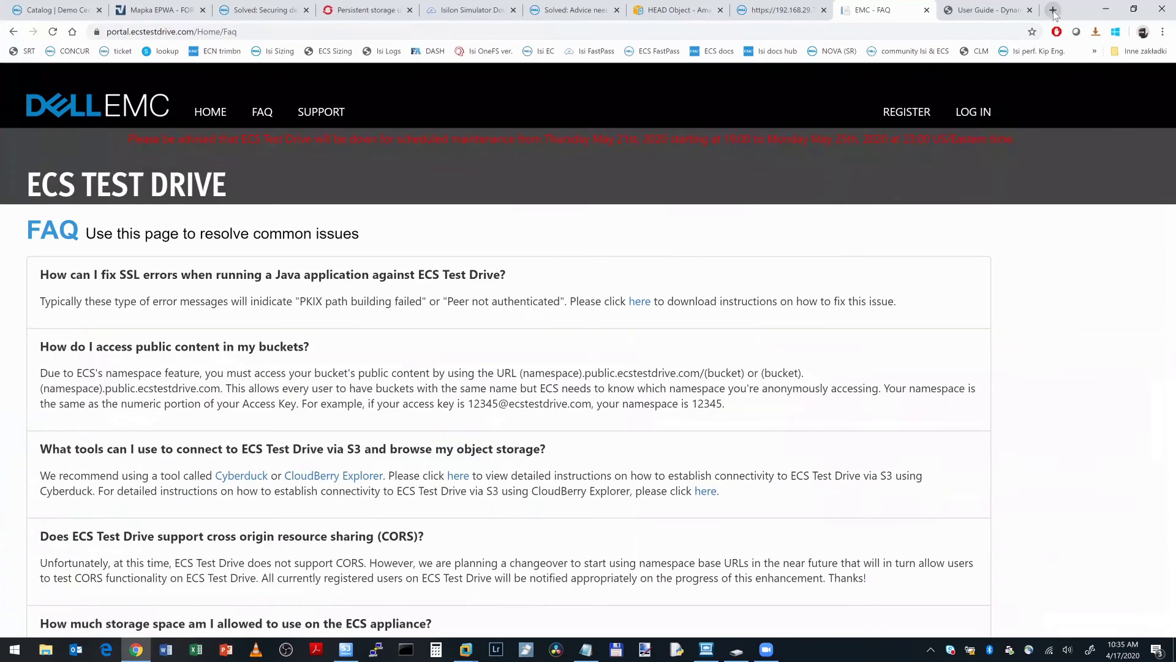
pyautogui.click(1053, 10)
pyautogui.hotkey('ctrl', 'v')
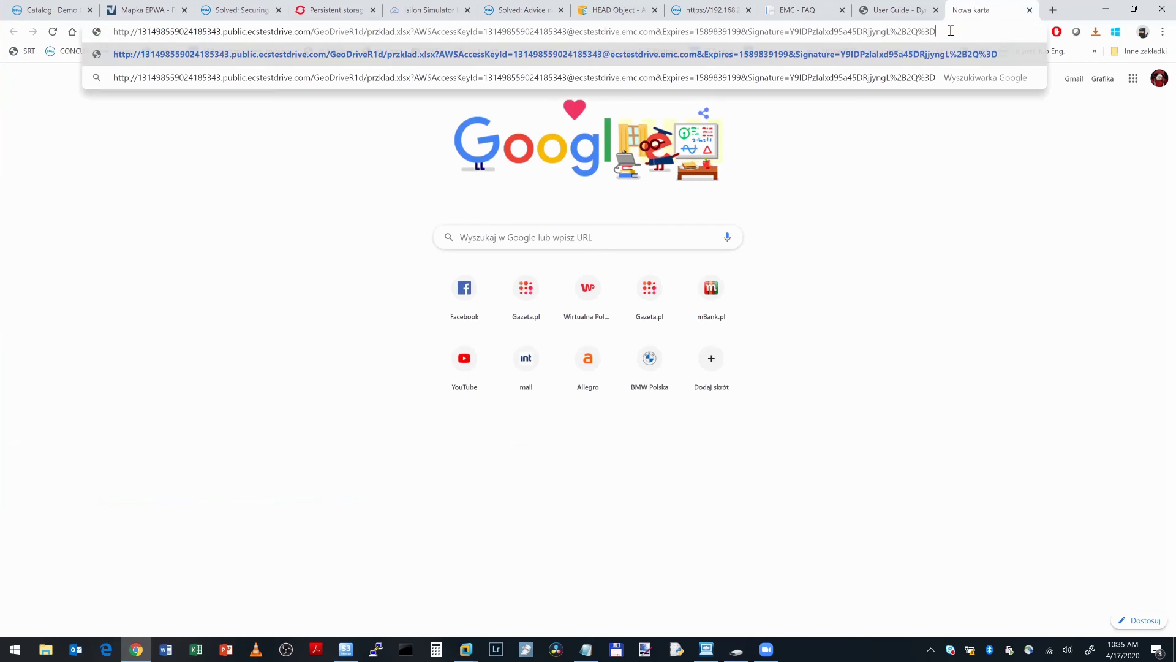
pyautogui.press('Return')
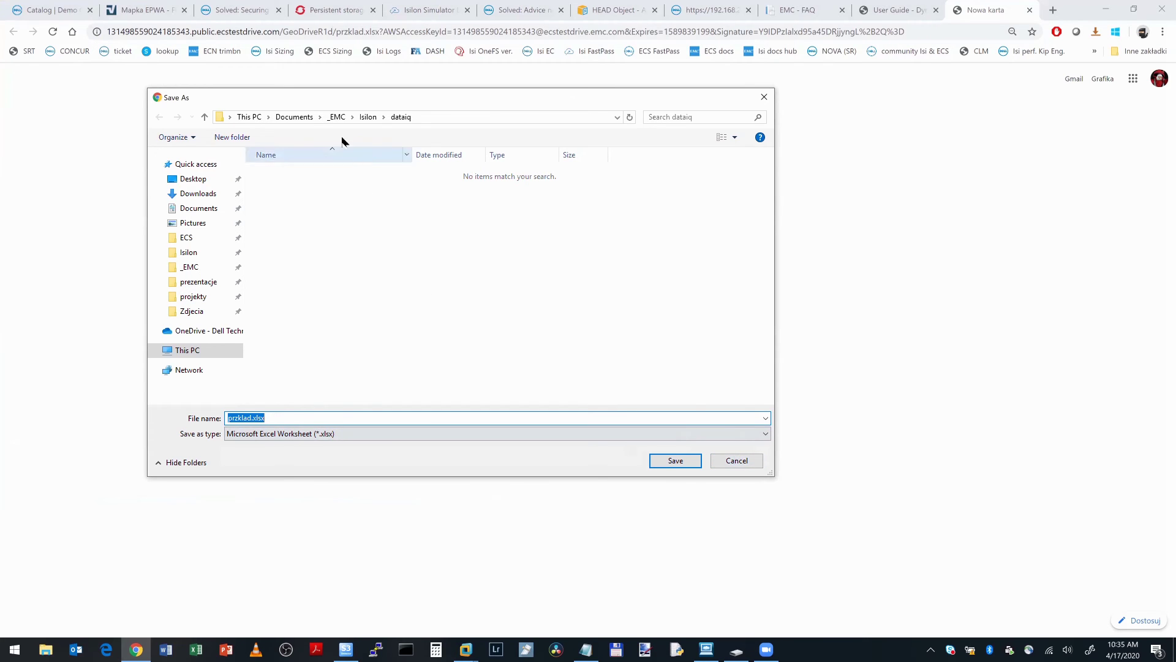
pyautogui.click(737, 460)
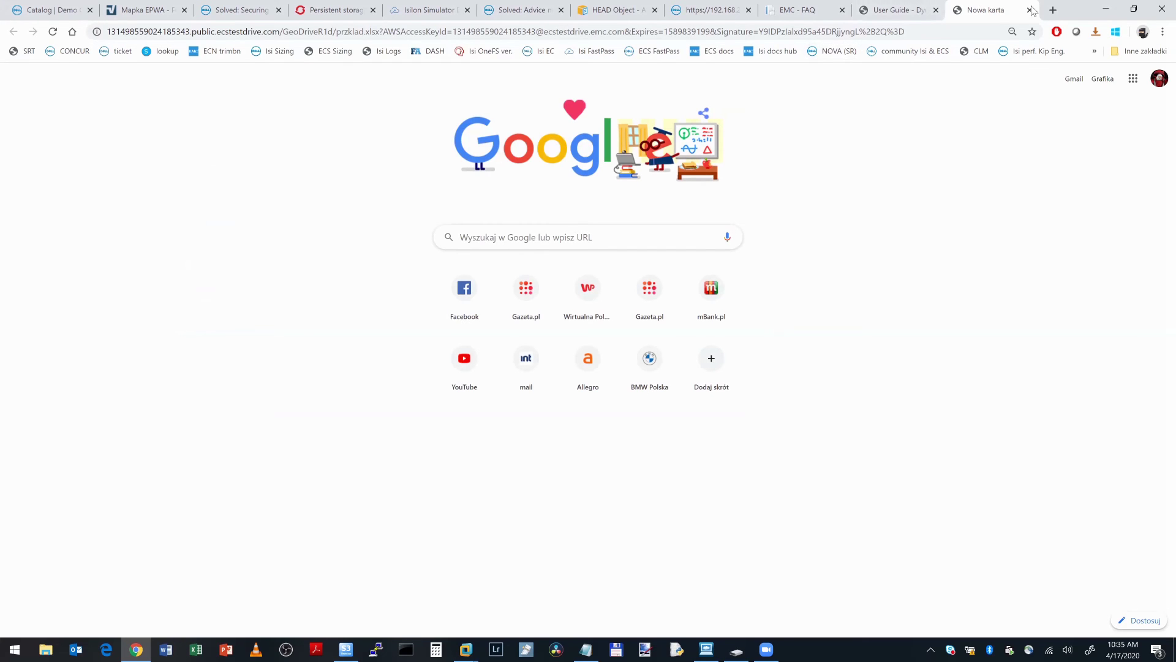
# Switch to Notepad to review the GeoDriveTXworkshop.txt topic list, and close it
pyautogui.click(585, 649)
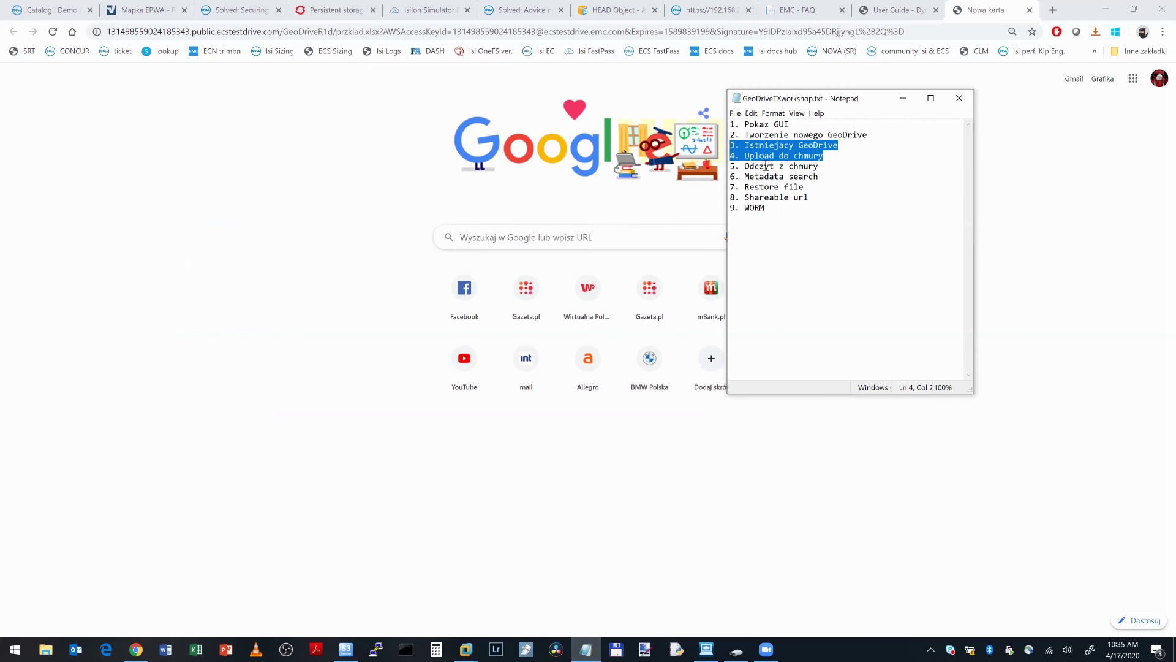
pyautogui.click(764, 136)
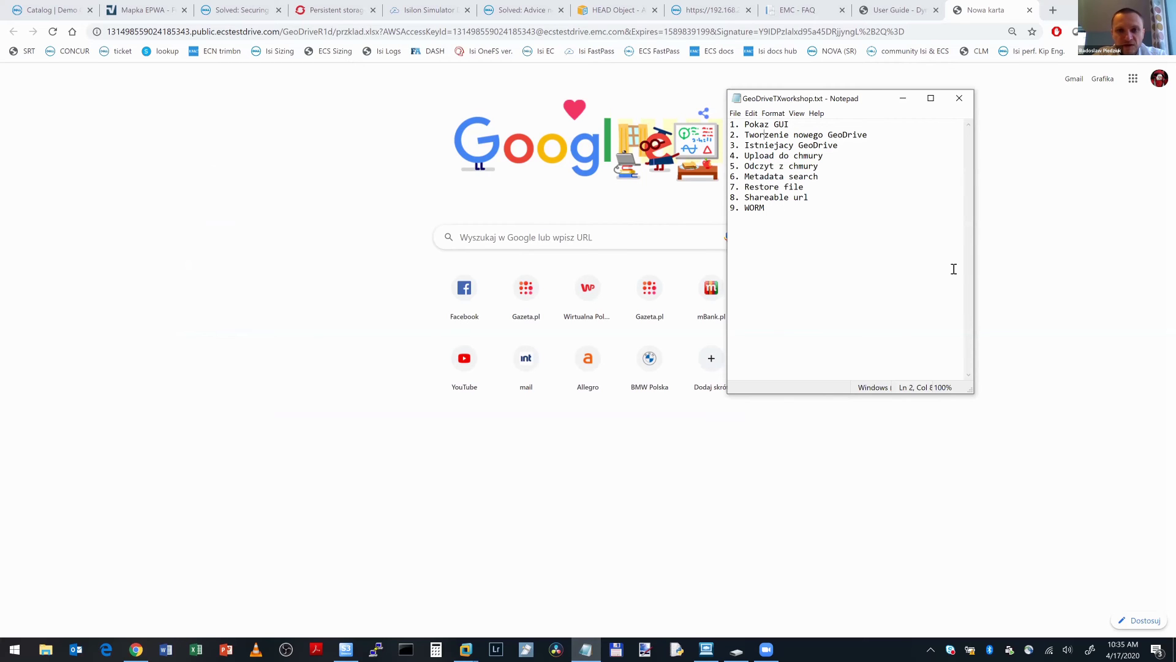
pyautogui.click(959, 98)
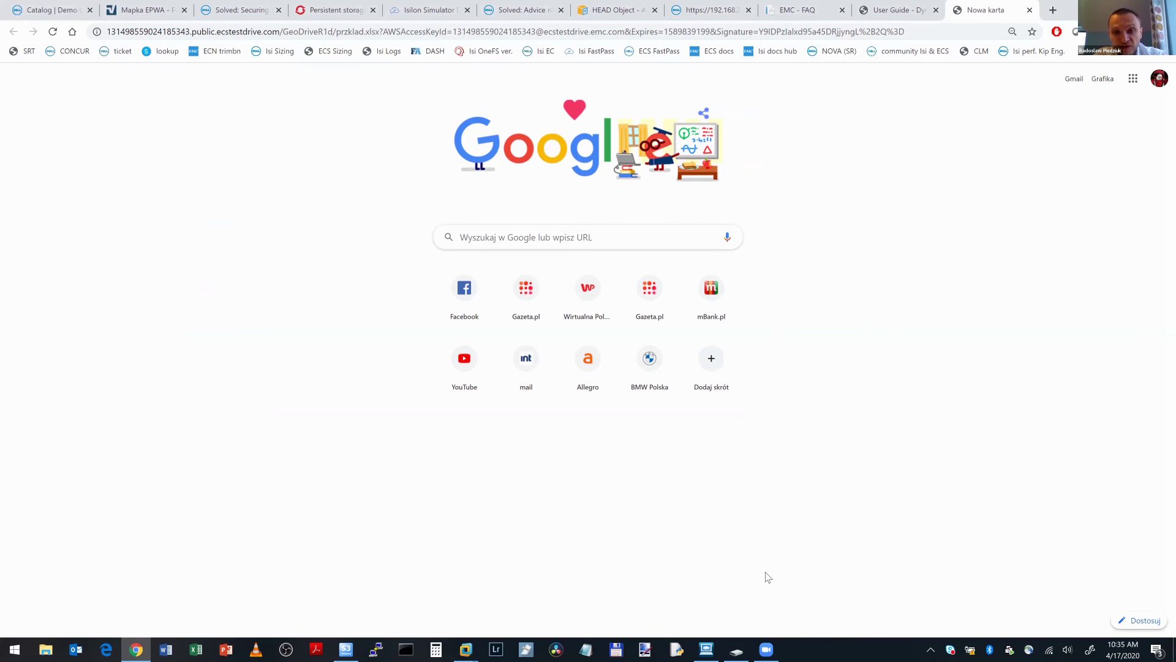
# Switch to Dell EMC GeoDrive and look at its status and message commands, returning to the main configuration commands
pyautogui.click(708, 648)
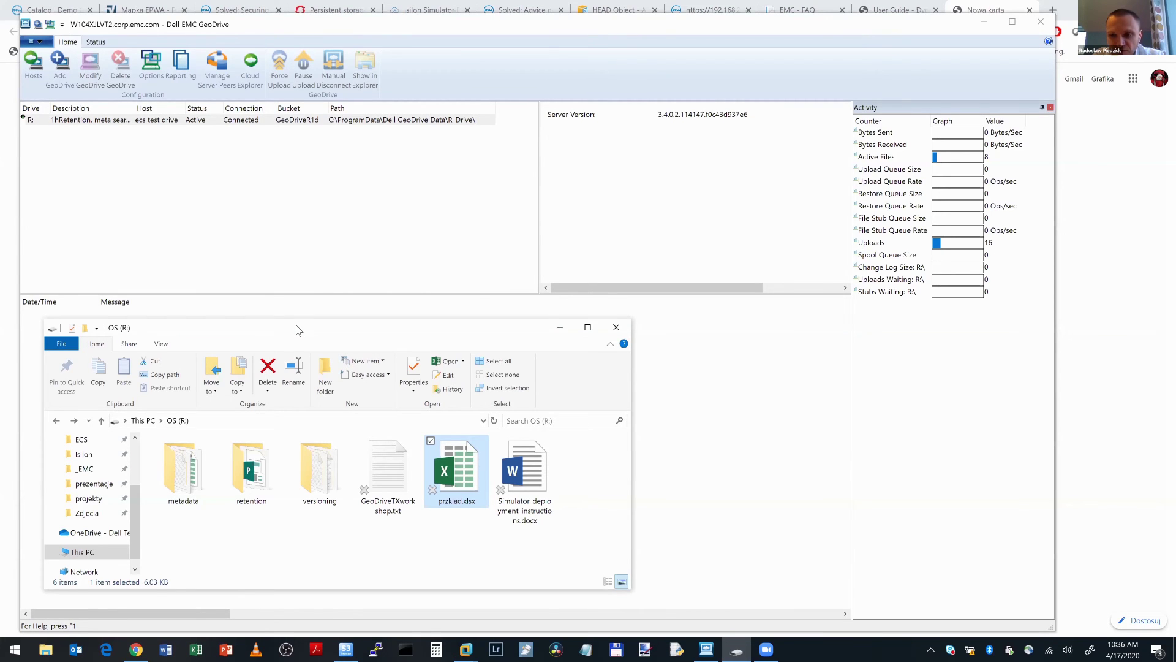
pyautogui.click(99, 43)
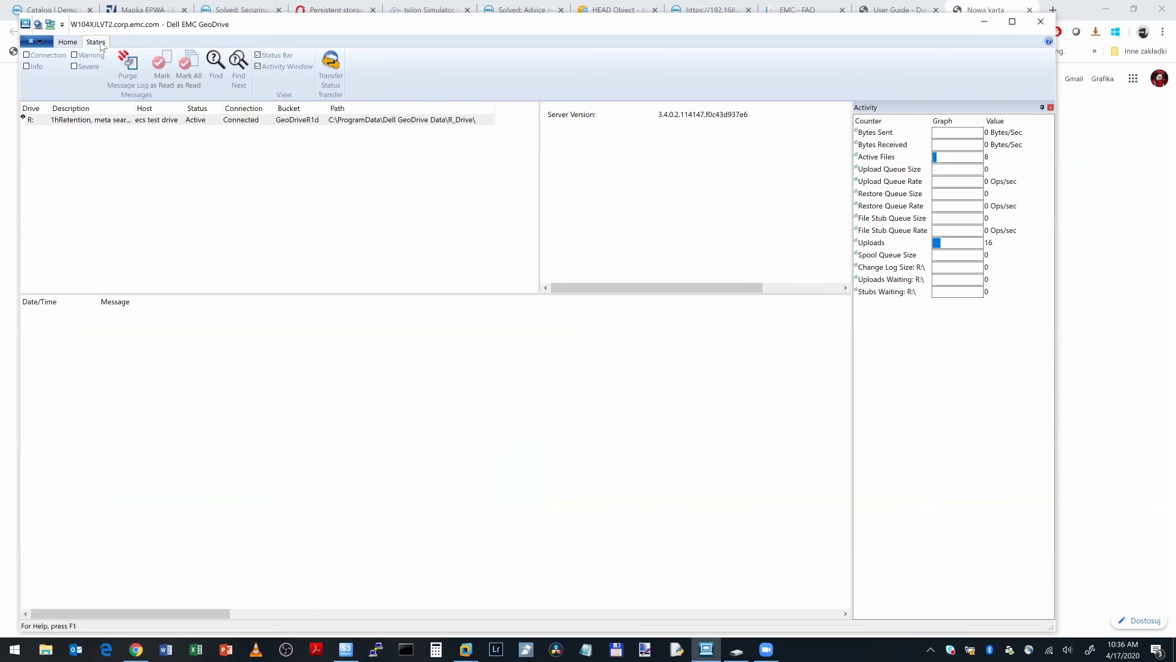
pyautogui.click(69, 43)
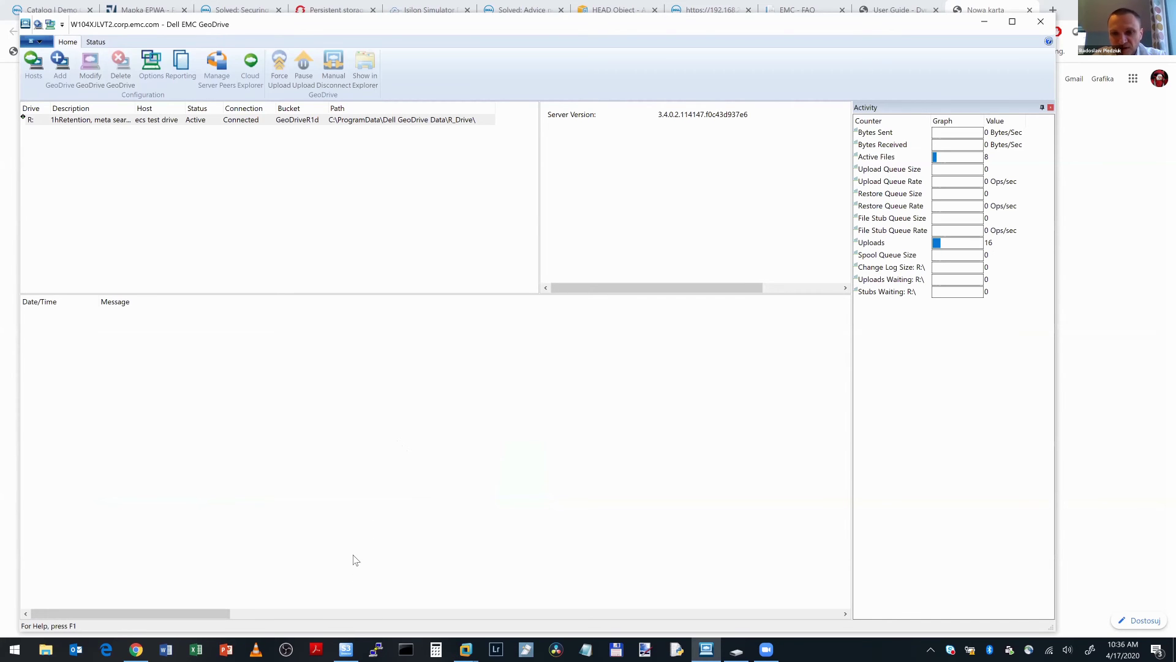
# Show the R: drive window over GeoDrive together with GeoDrive's R: drive entry, and return to Chrome
pyautogui.moveTo(145, 647)
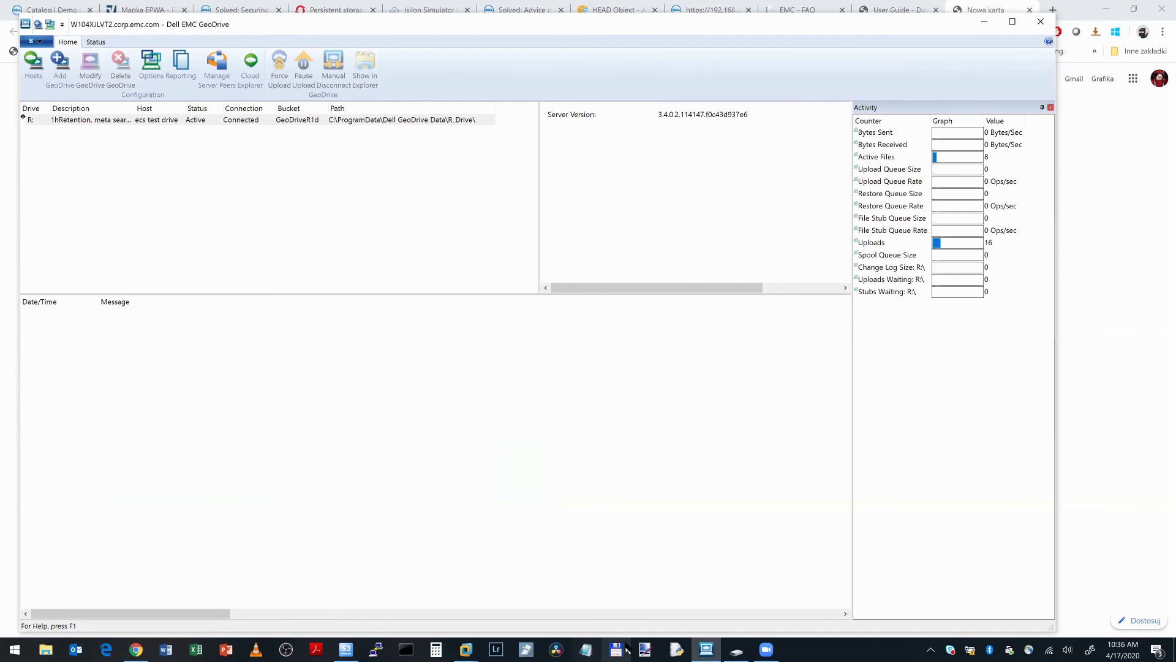
pyautogui.moveTo(736, 648)
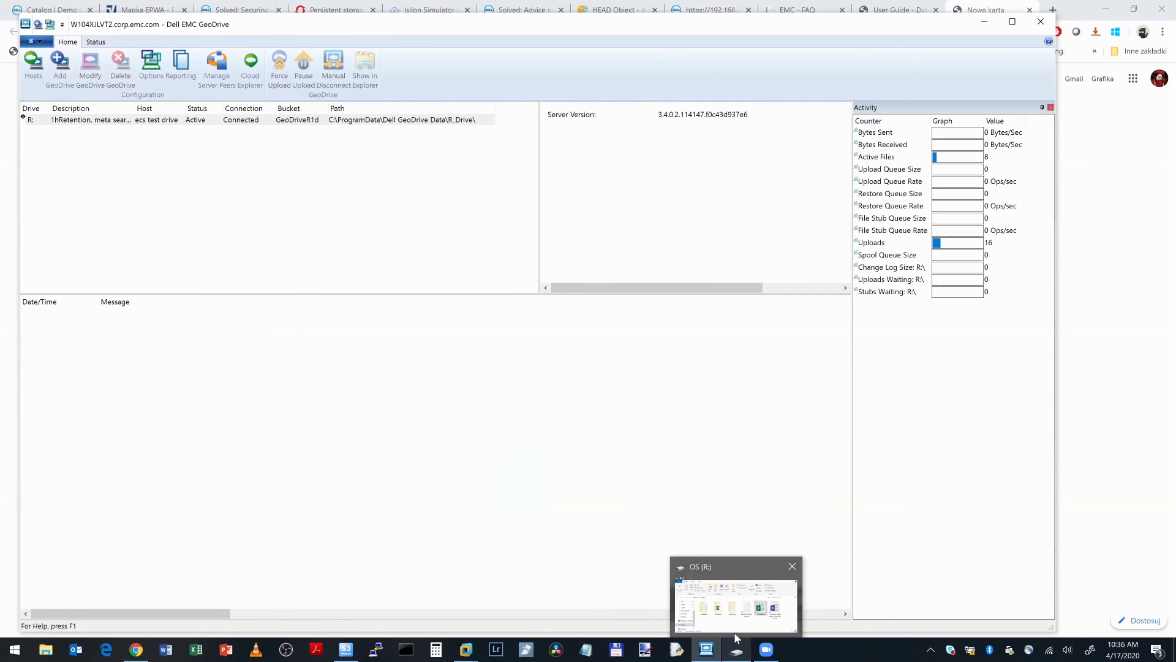
pyautogui.moveTo(735, 603)
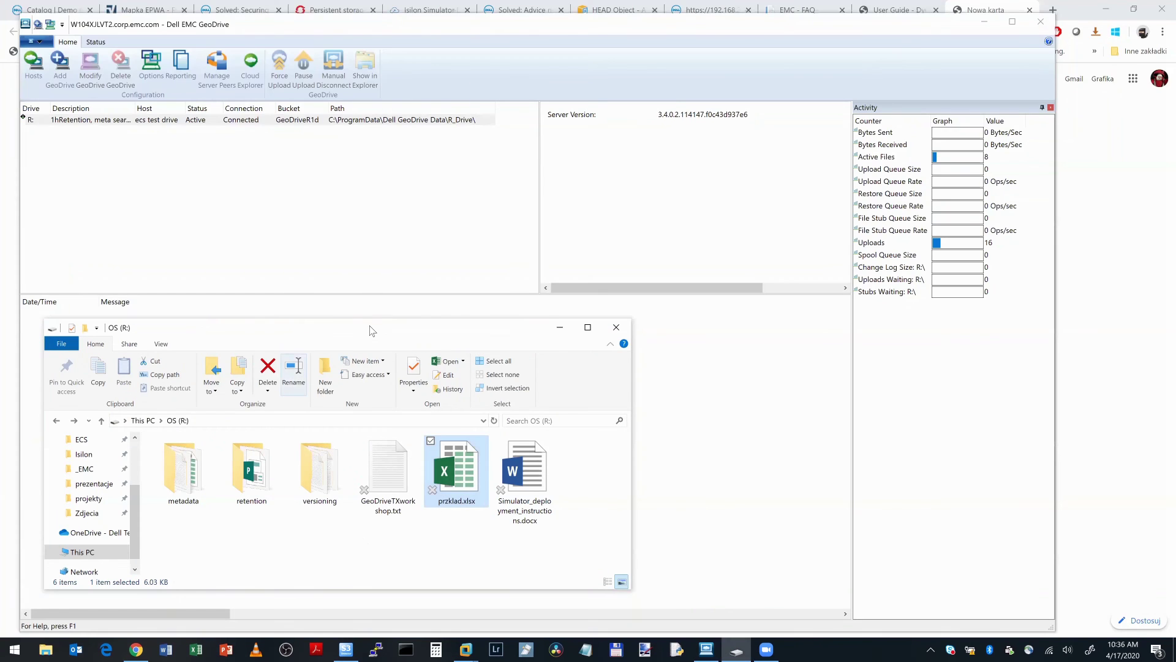
pyautogui.click(294, 379)
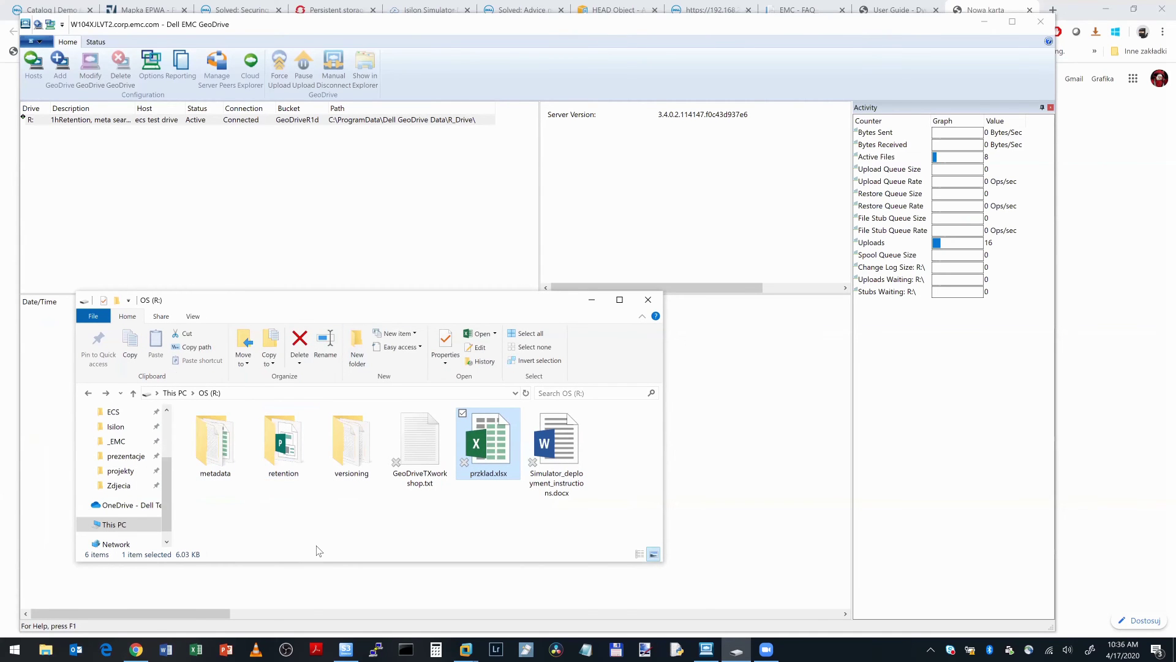
pyautogui.click(46, 121)
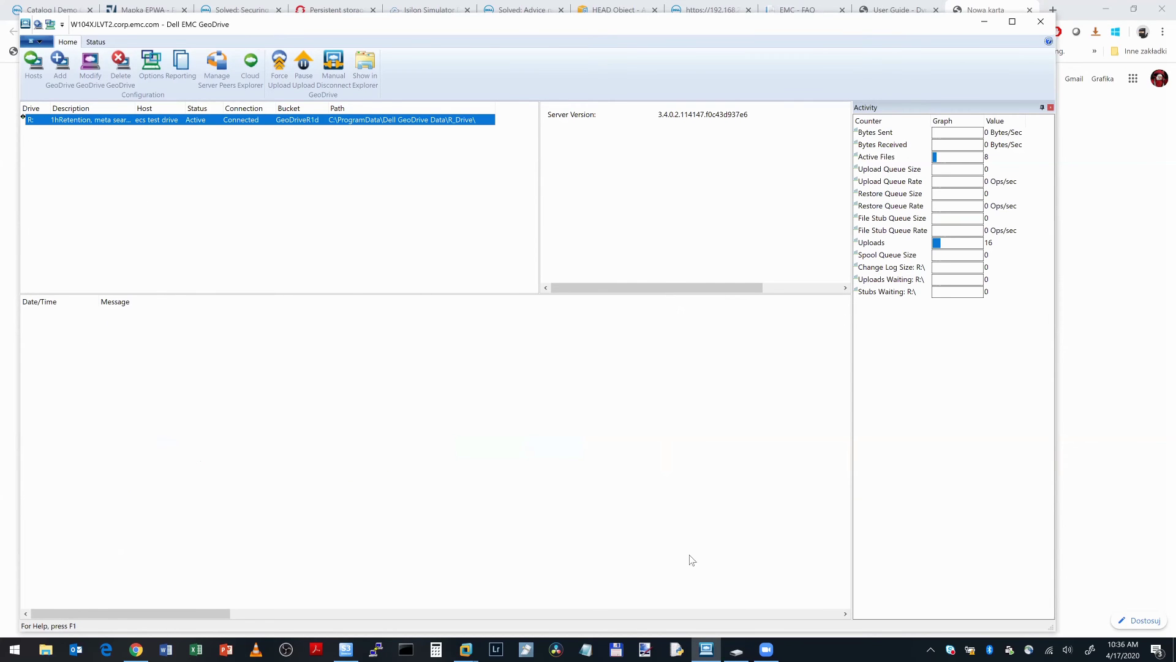
pyautogui.click(736, 649)
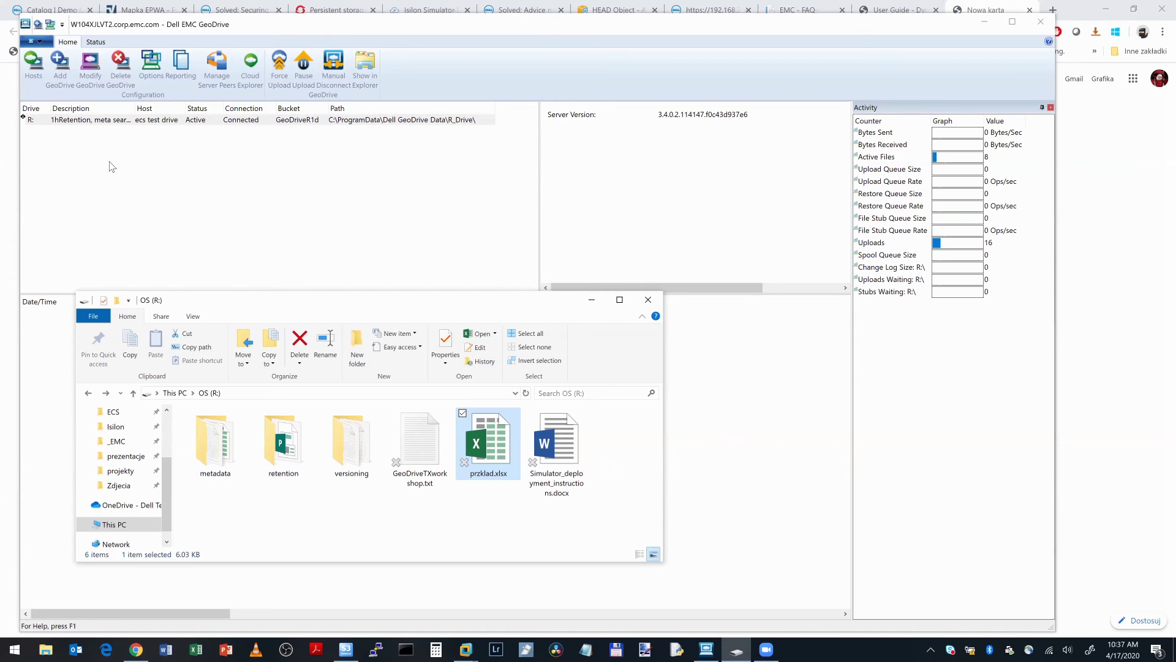
pyautogui.click(13, 184)
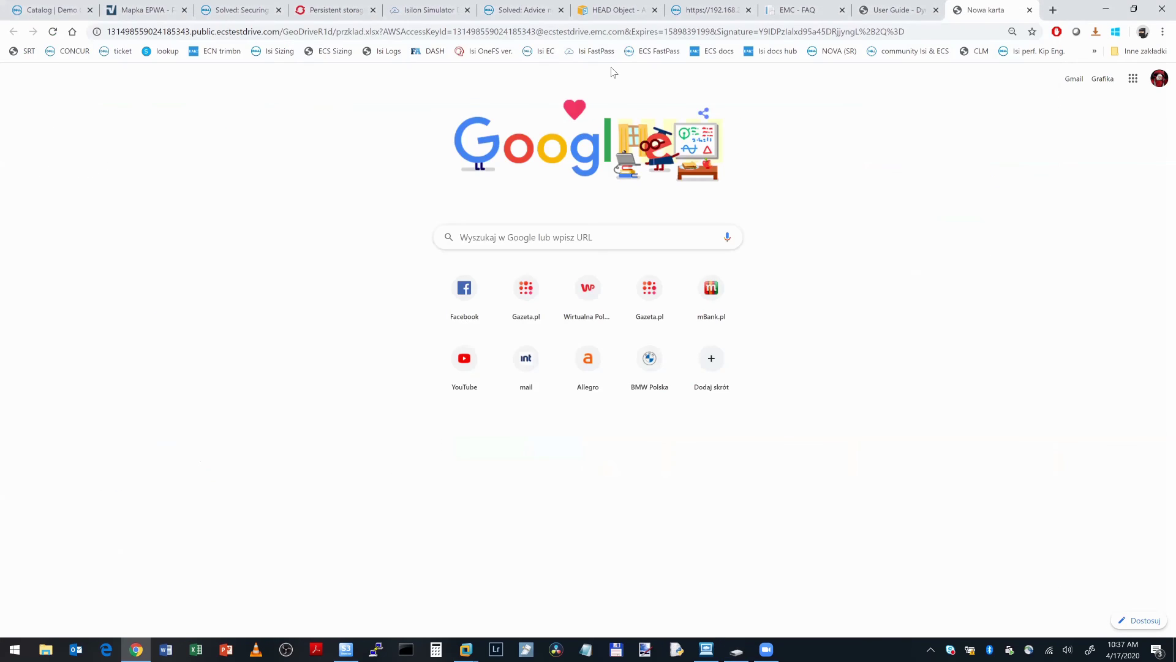
# View the ECS login page at 192.168.29.70 and return to the new tab holding the signed file URL
pyautogui.click(697, 11)
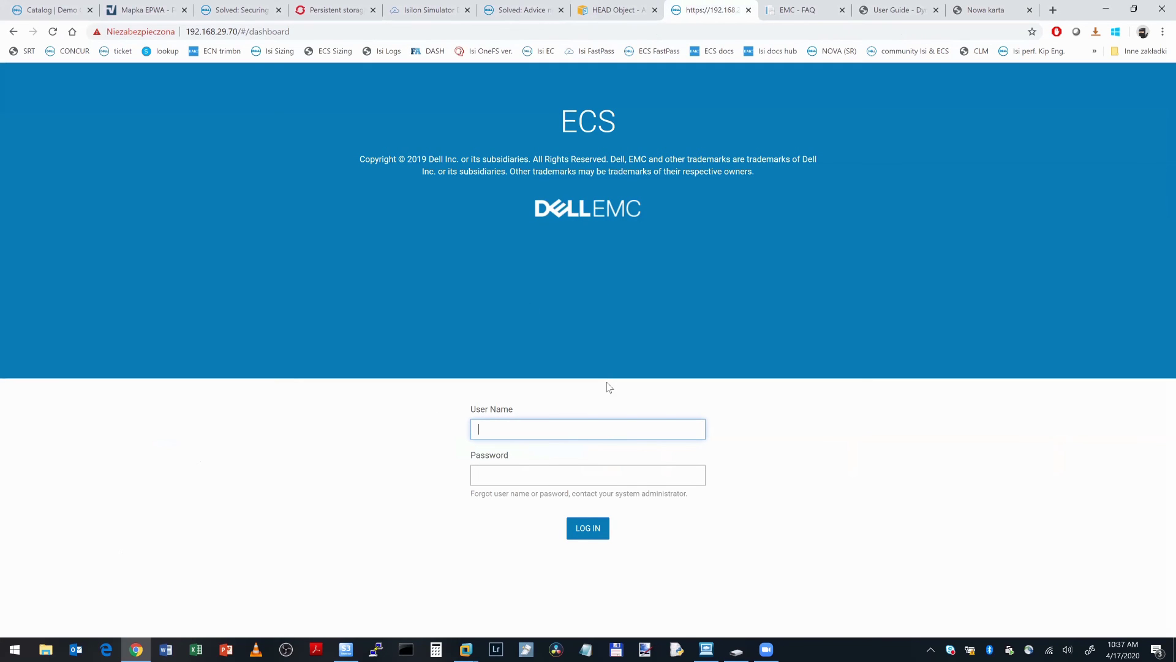
pyautogui.click(973, 5)
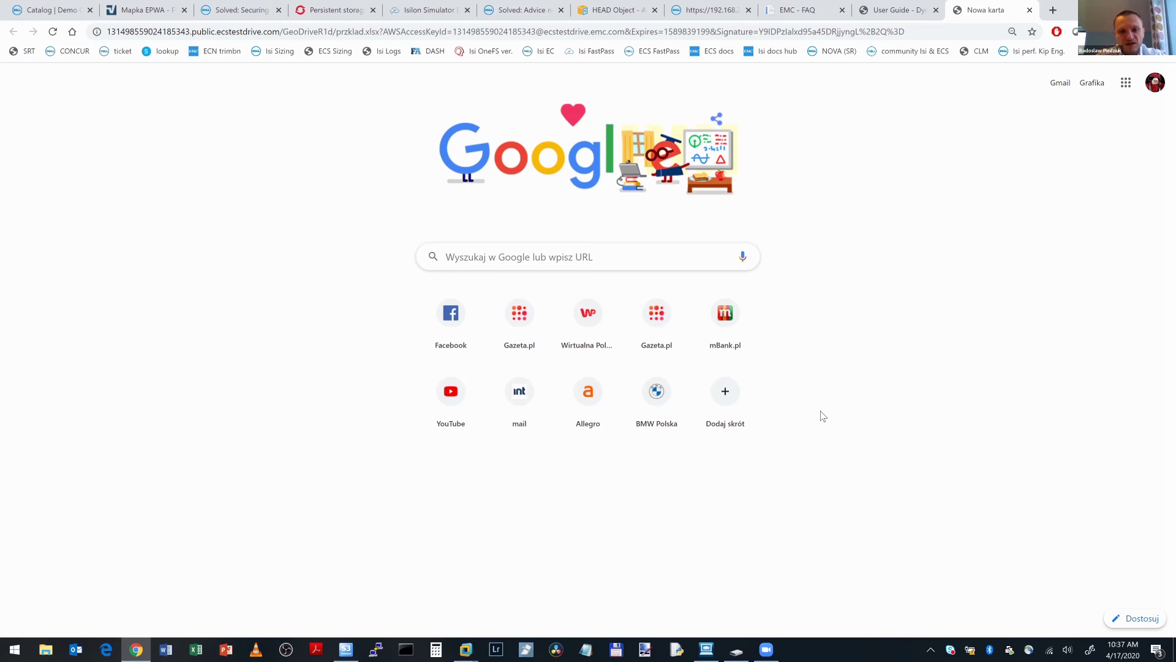
# Switch to Dell EMC GeoDrive and show the R: drive's File Explorer window over its lower part
pyautogui.click(706, 650)
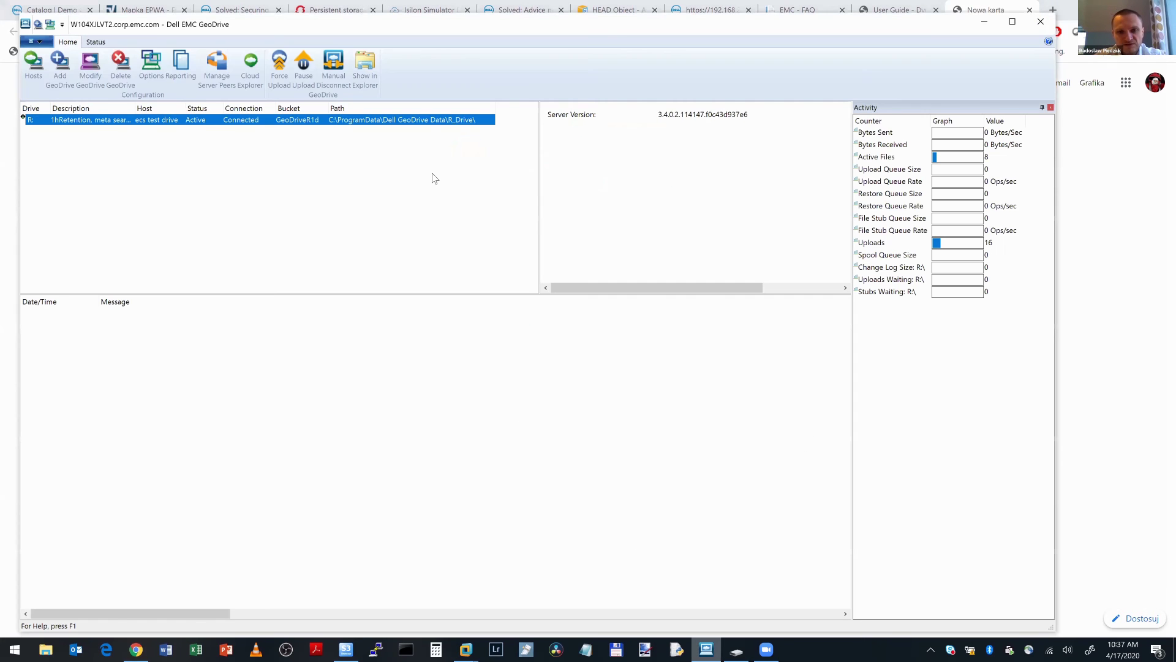
pyautogui.click(207, 89)
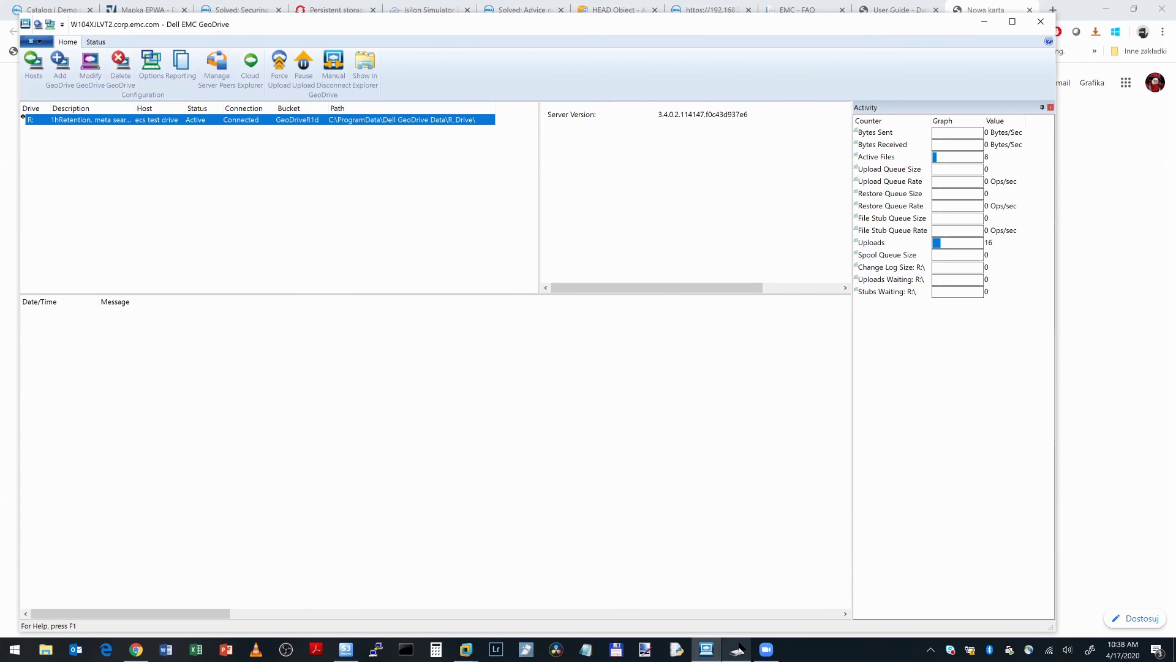
pyautogui.click(736, 651)
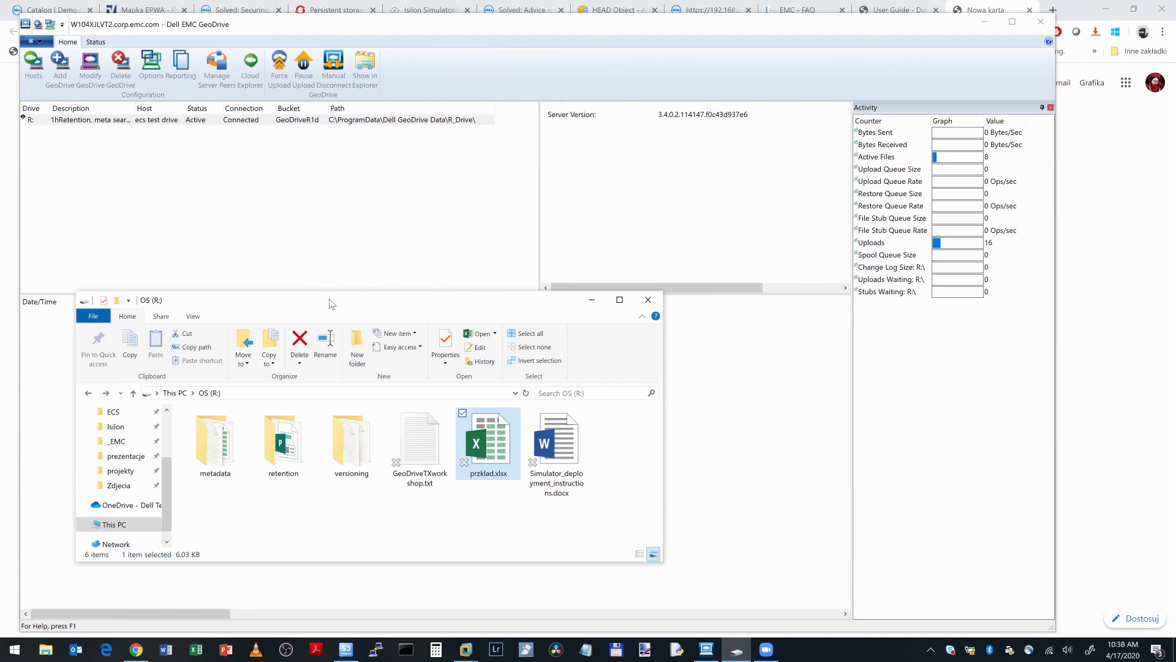
pyautogui.moveTo(330, 303); pyautogui.dragTo(361, 312)
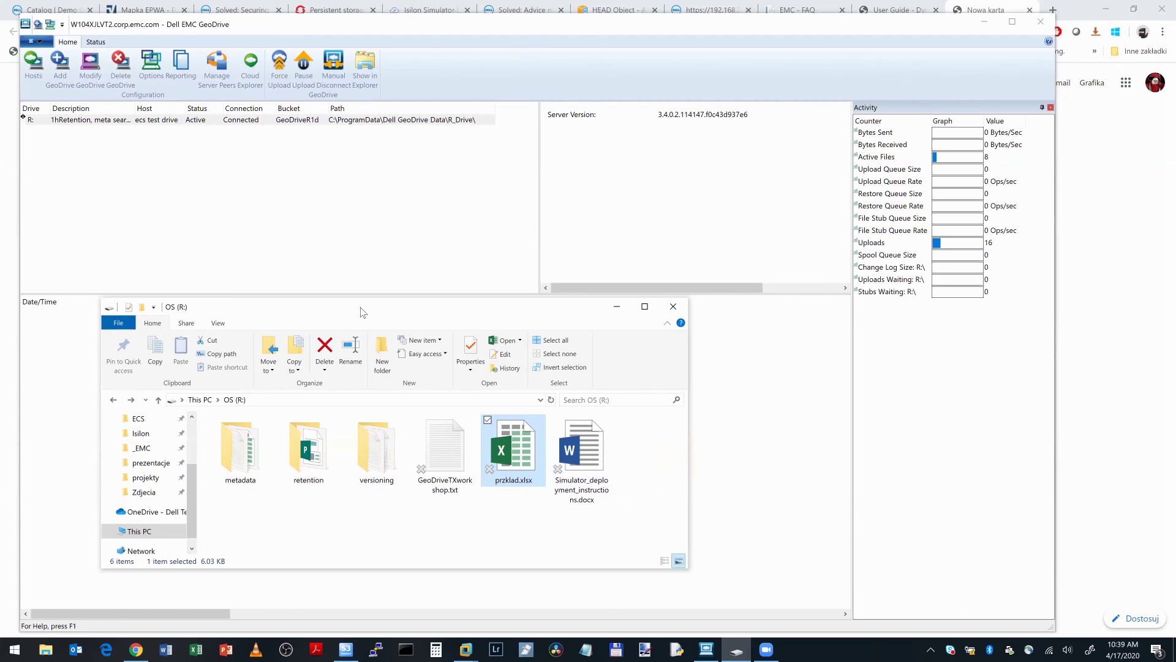
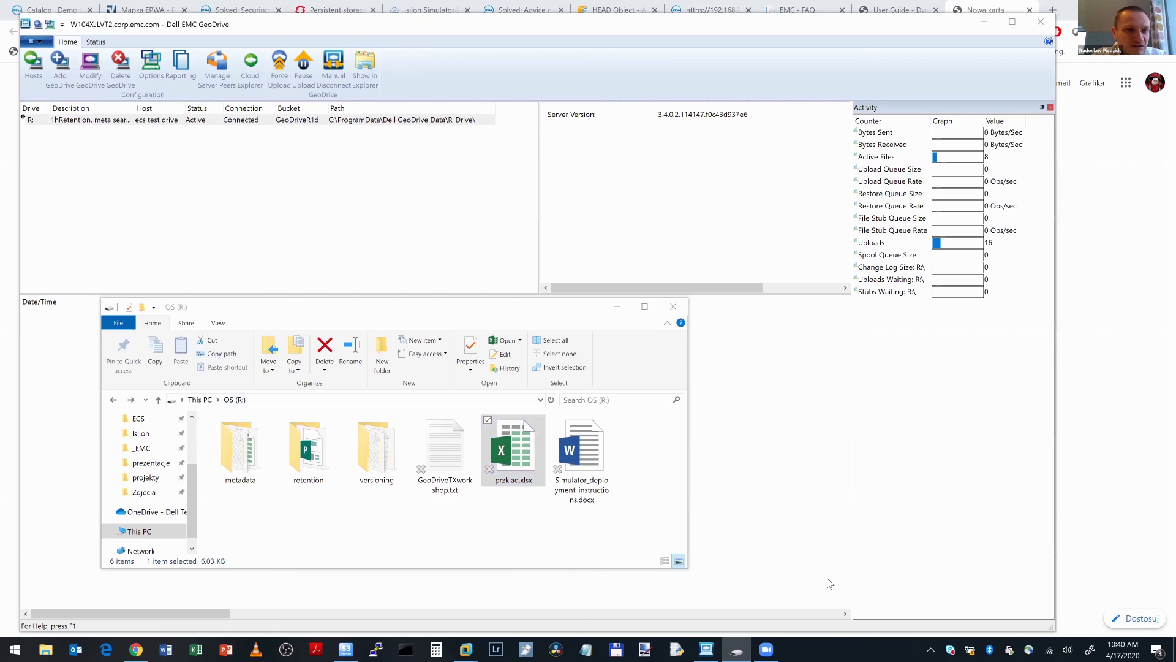
# Review the delete confirmation for the R: GeoDrive, check the R: drive under This PC, and dismiss the confirmation without deleting
pyautogui.click(132, 120)
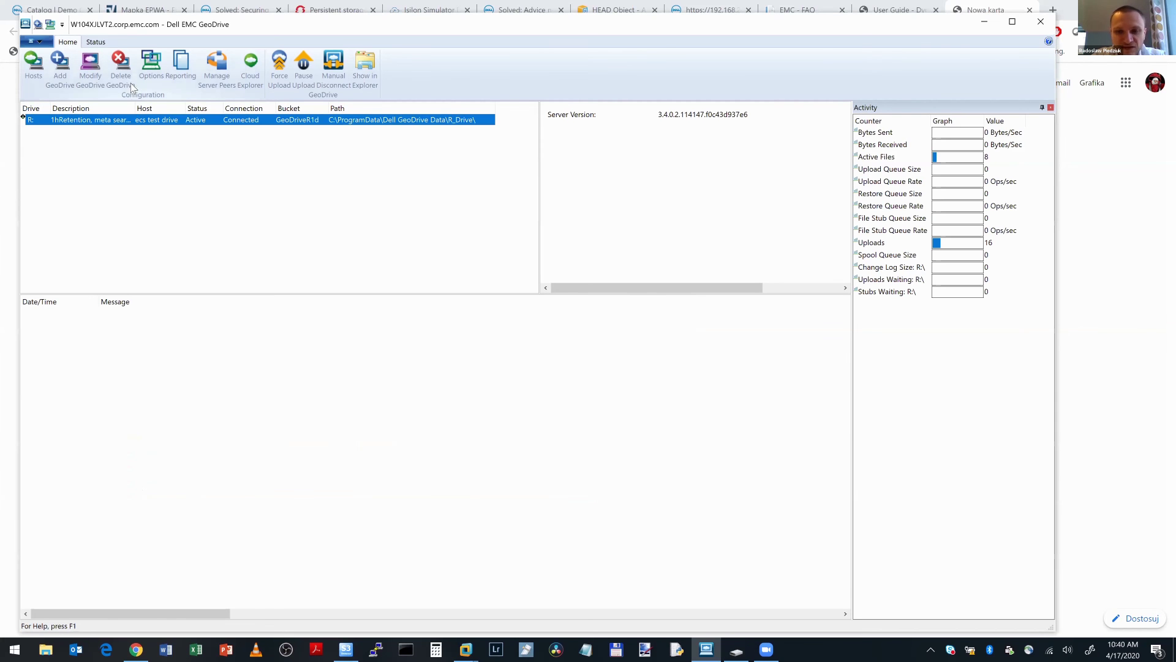
pyautogui.click(121, 65)
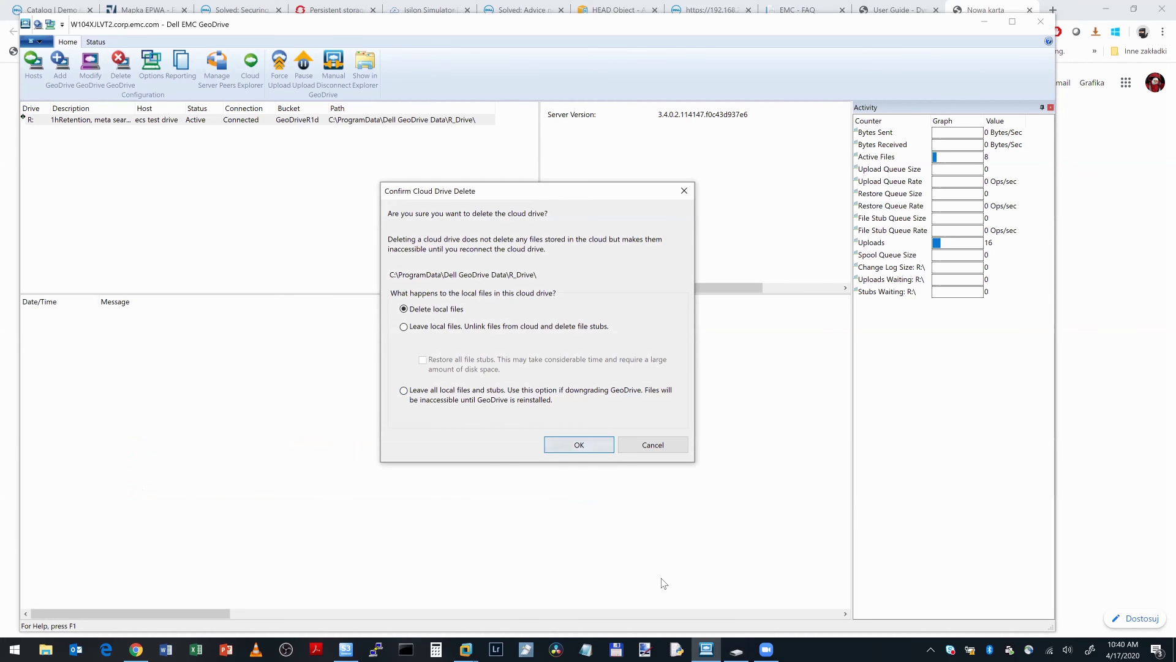
pyautogui.click(737, 649)
pyautogui.hotkey('alt', 'Up')
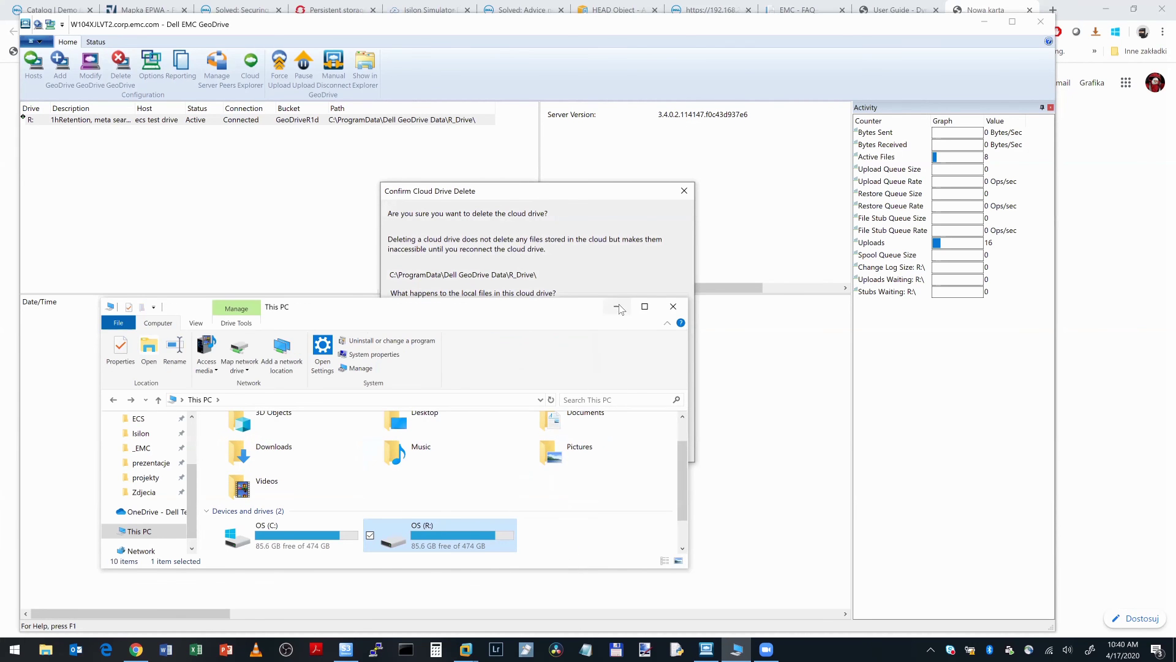
pyautogui.hotkey('alt', 'Tab')
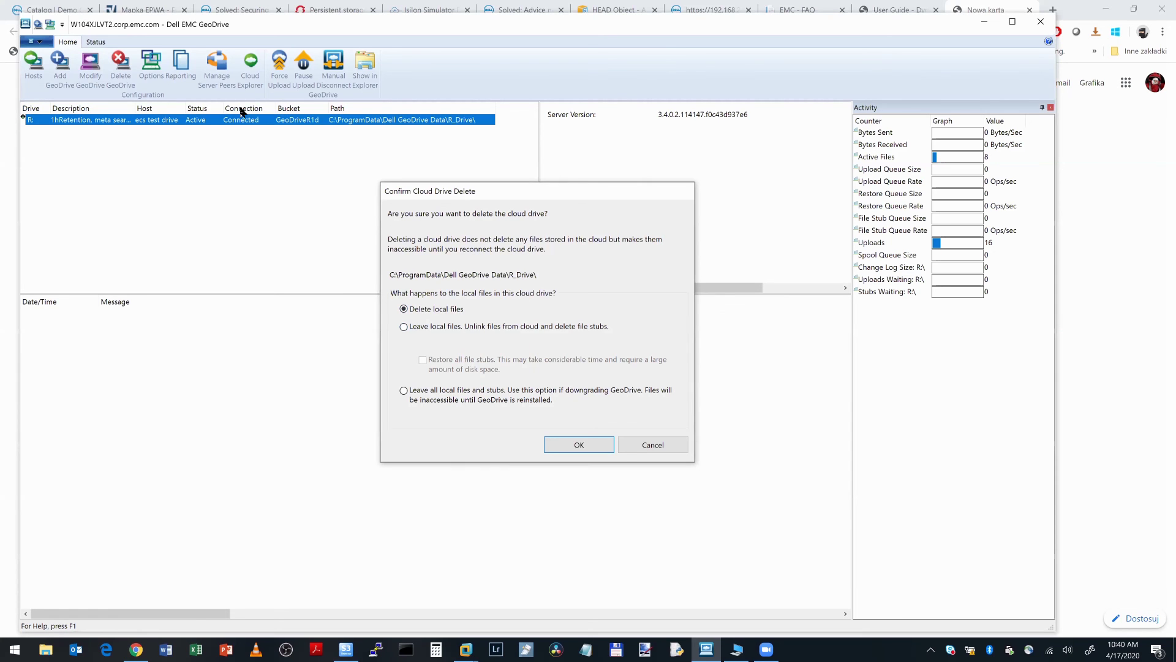
pyautogui.click(683, 192)
# Review the ecs test drive entry among the GeoDrive hosts and the R: drive's parameters, leaving both unchanged
pyautogui.click(32, 78)
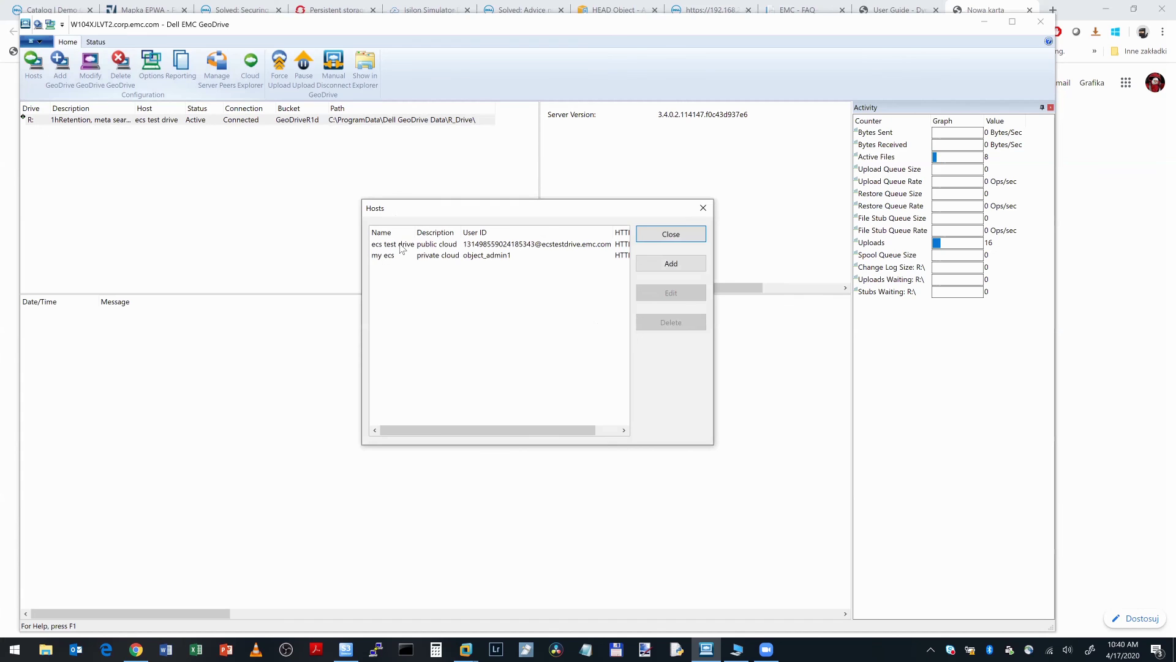
pyautogui.click(517, 245)
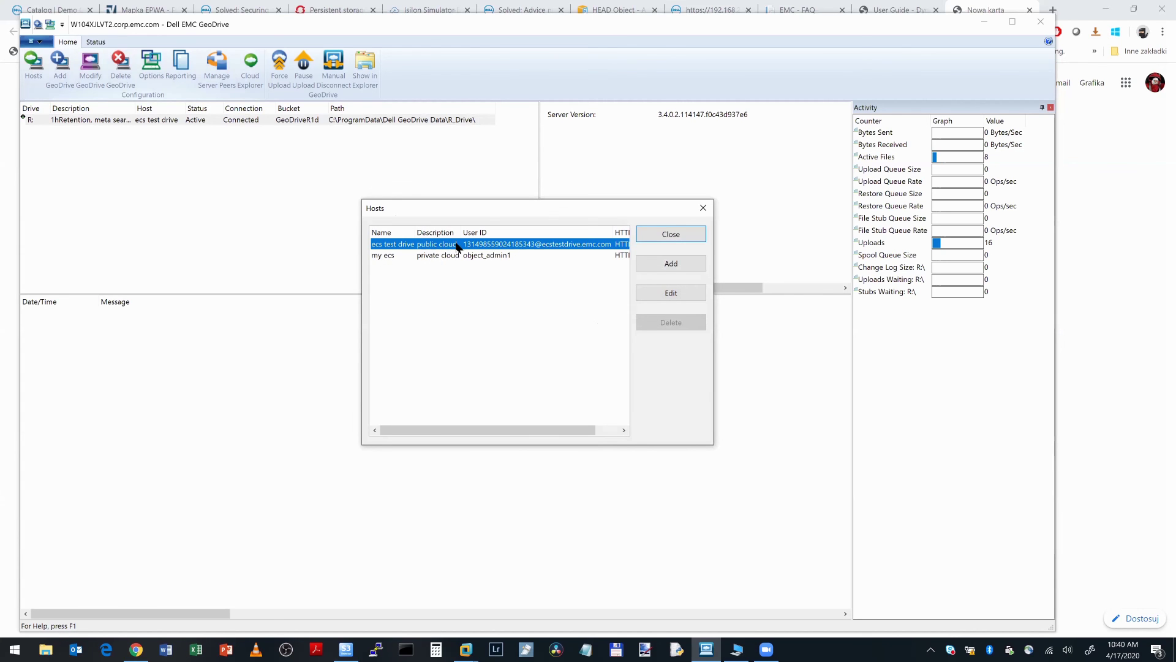
pyautogui.click(703, 208)
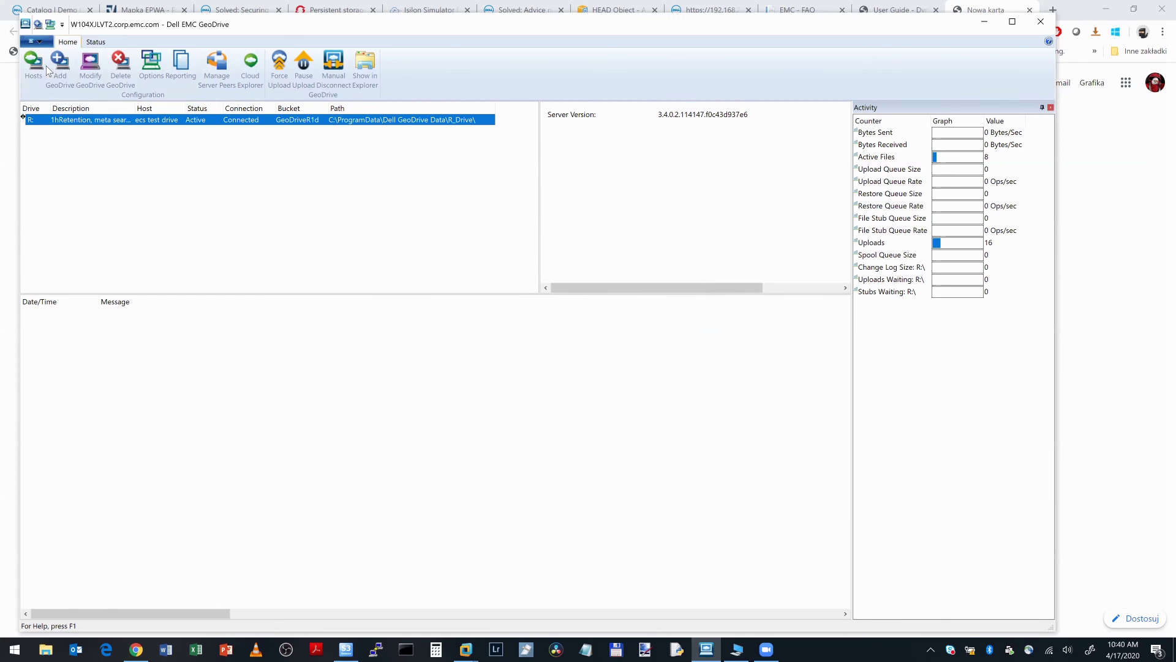
pyautogui.click(90, 64)
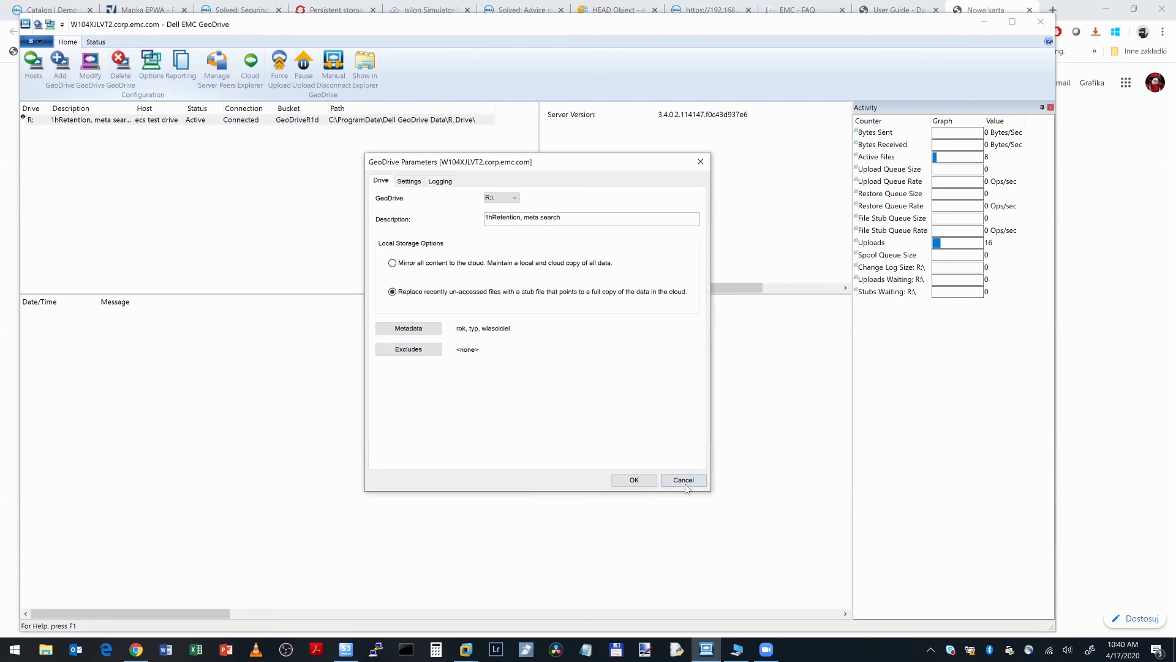
pyautogui.click(683, 480)
# Reopen the R: GeoDrive's delete confirmation, highlight its local R_Drive path, review the local file options, and cancel
pyautogui.click(118, 67)
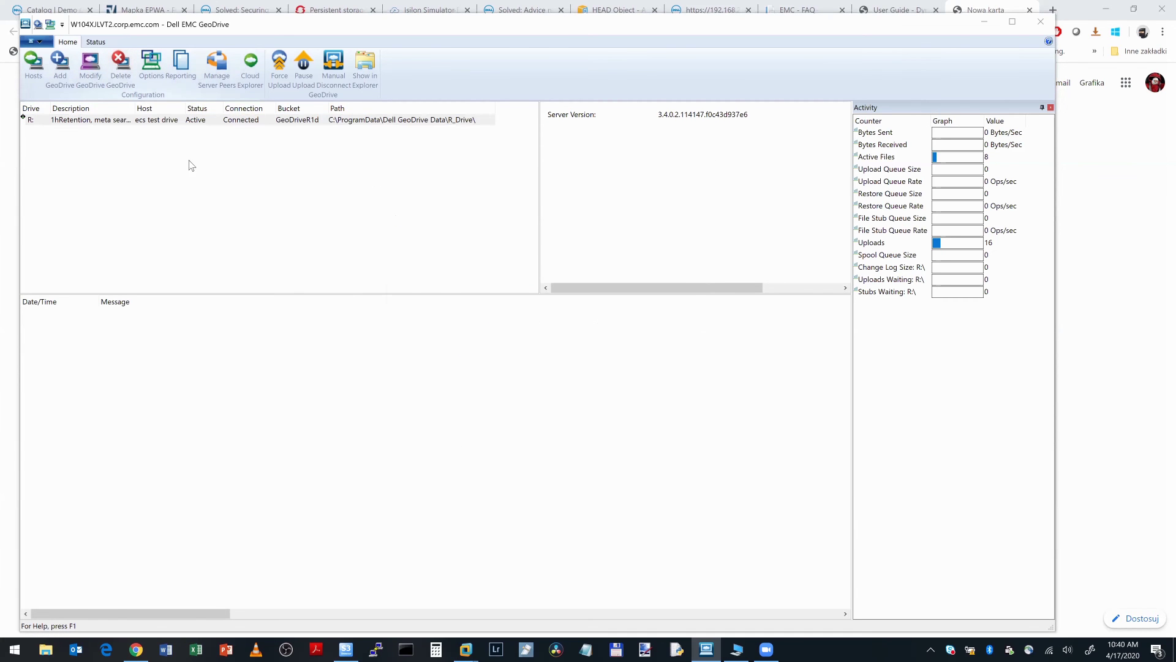
pyautogui.moveTo(528, 278); pyautogui.dragTo(536, 281)
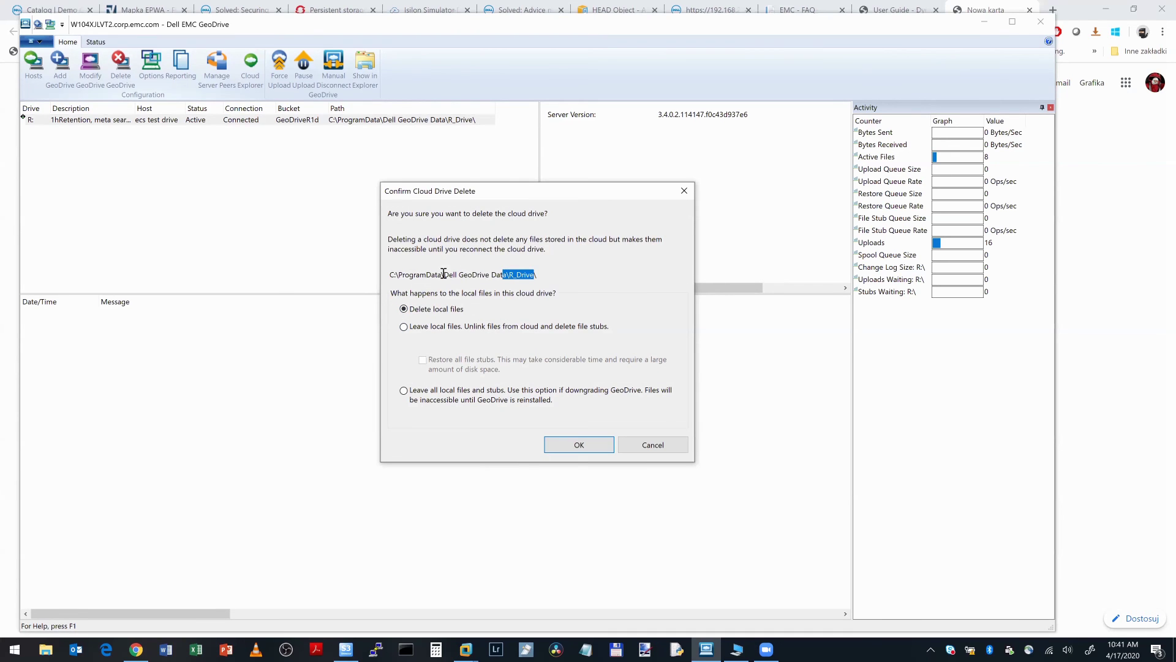
pyautogui.moveTo(393, 274); pyautogui.dragTo(545, 276)
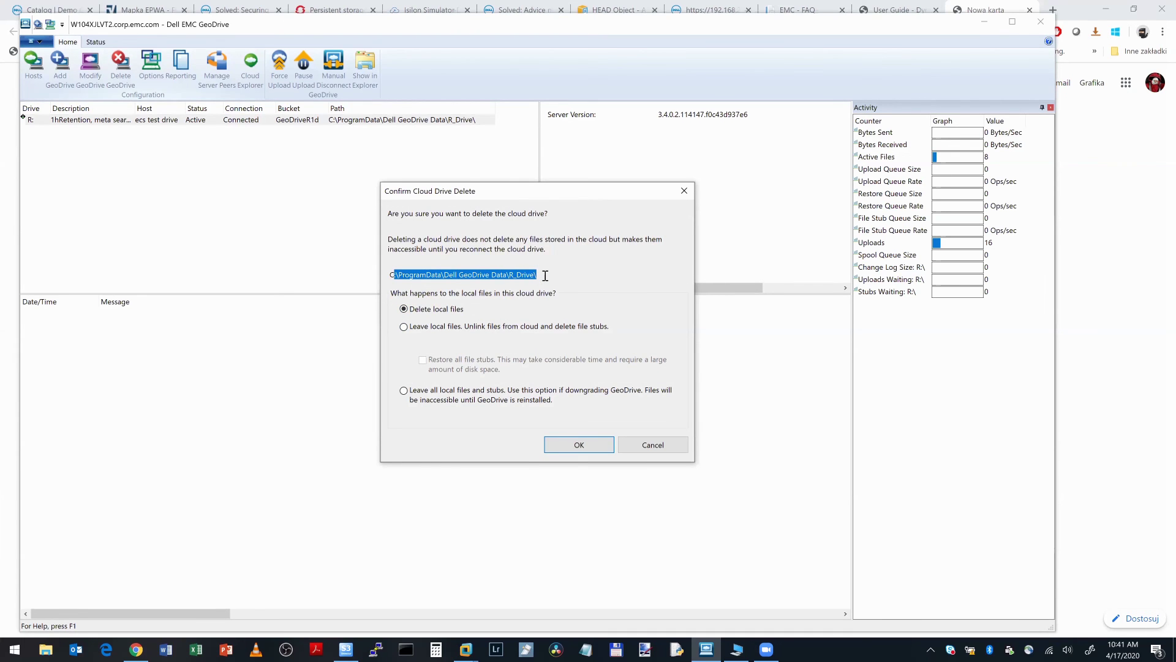
pyautogui.click(545, 275)
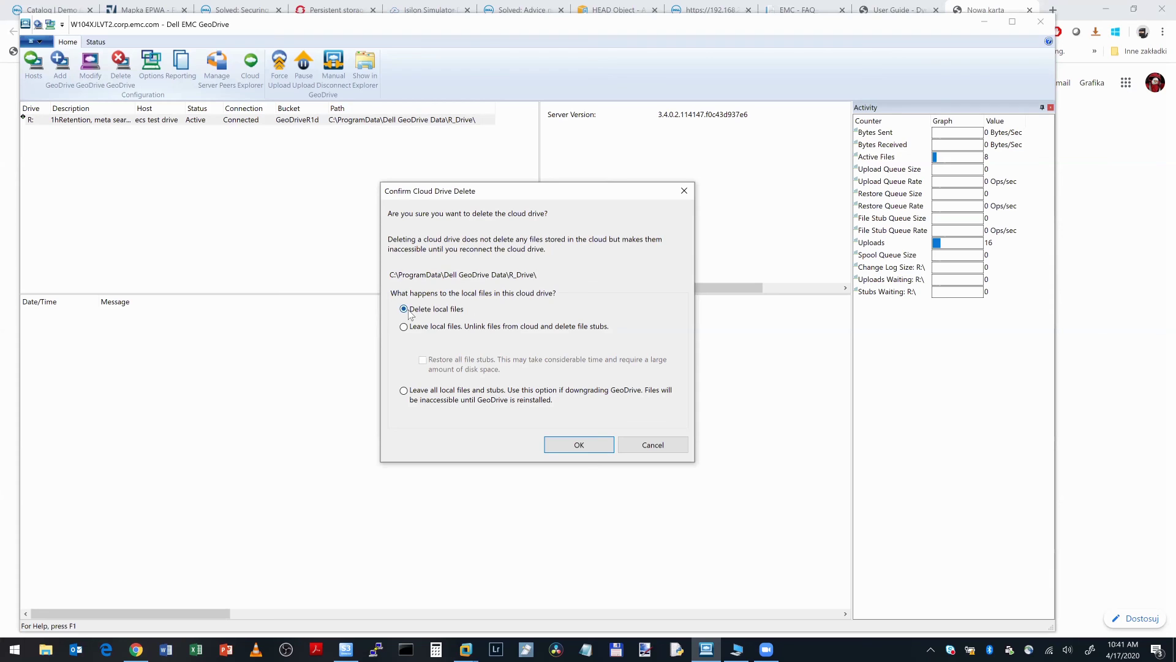
pyautogui.click(662, 440)
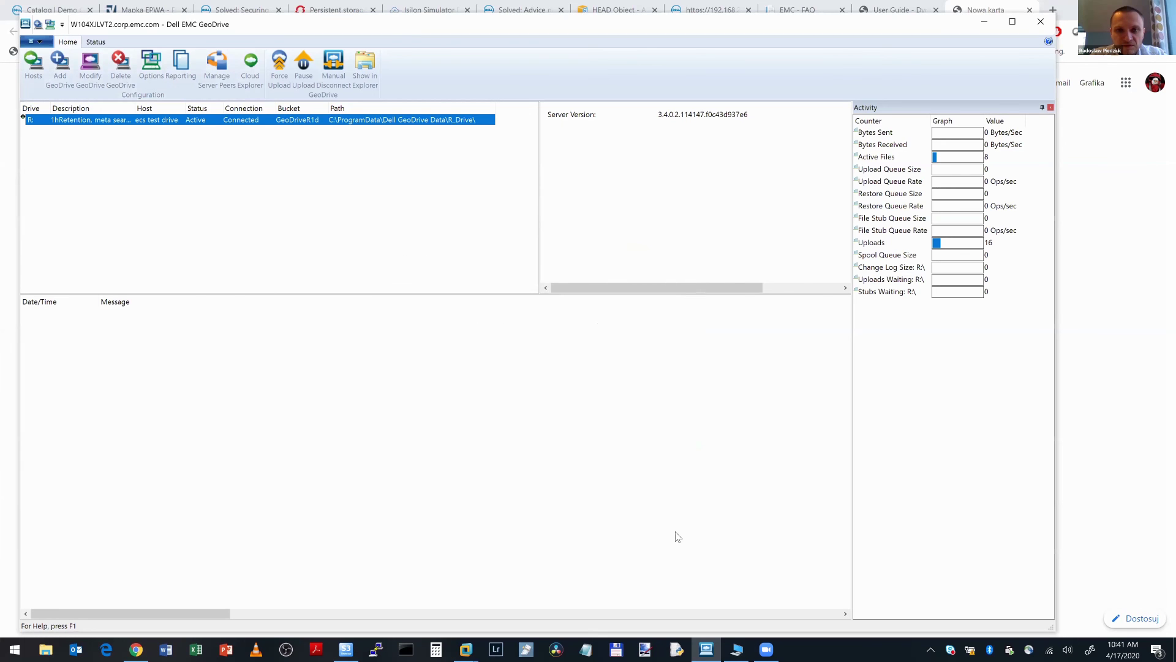
# Deselect the R: drive entry, close the GeoDrive window and reopen it from the system tray
pyautogui.click(746, 649)
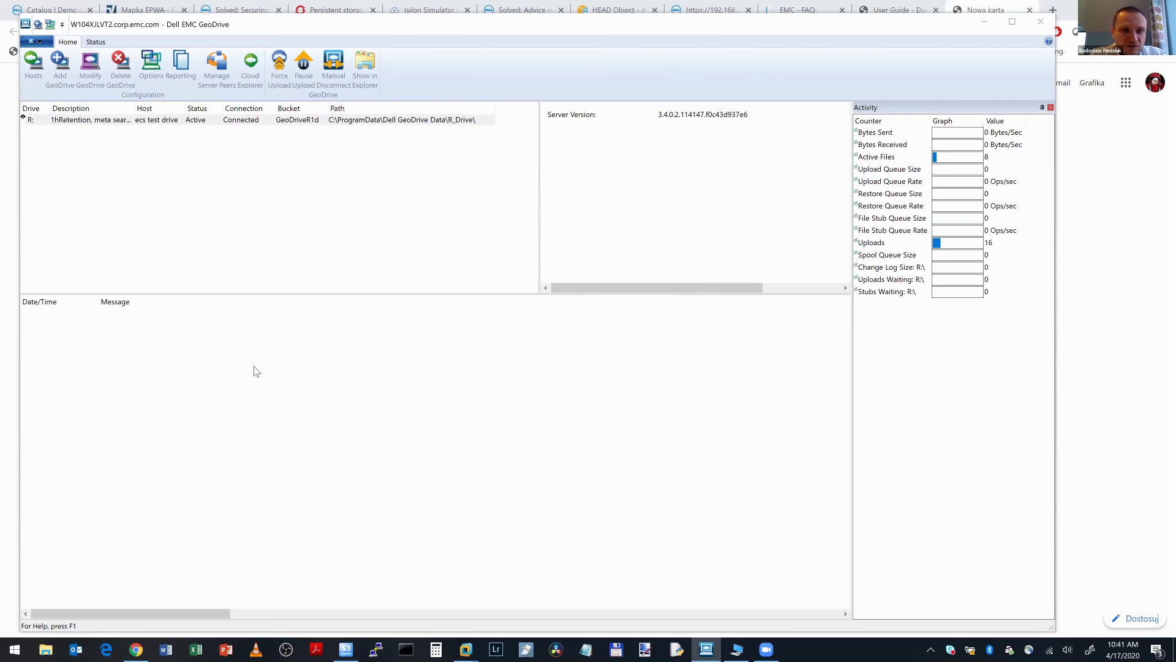
pyautogui.click(274, 242)
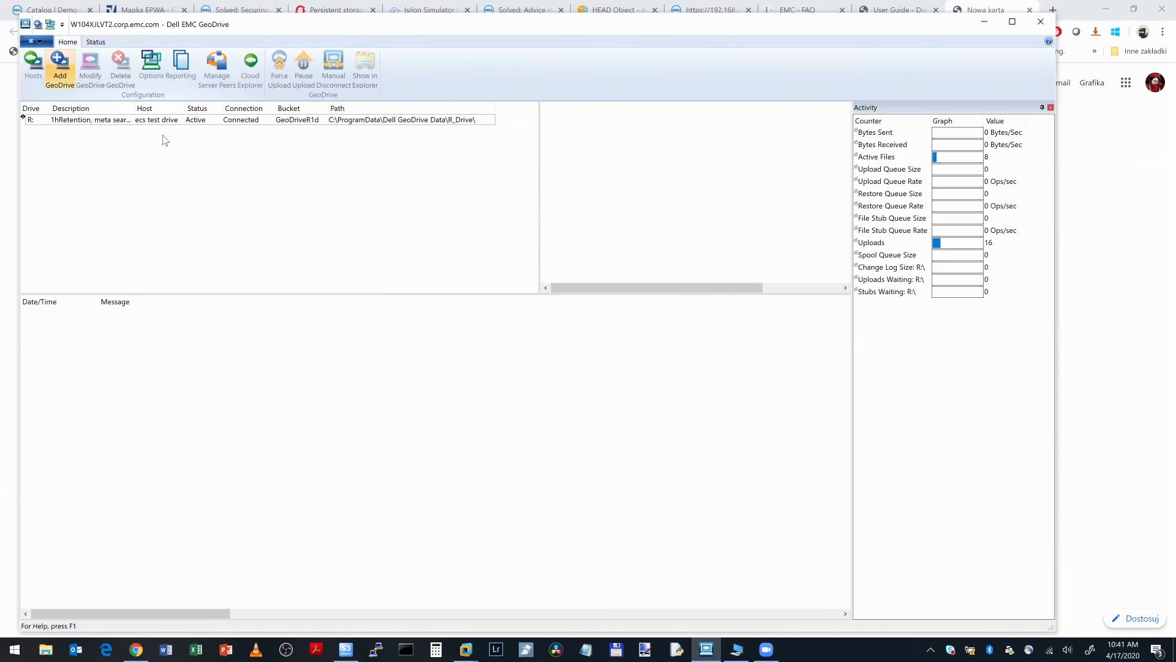
pyautogui.click(1040, 22)
pyautogui.click(932, 648)
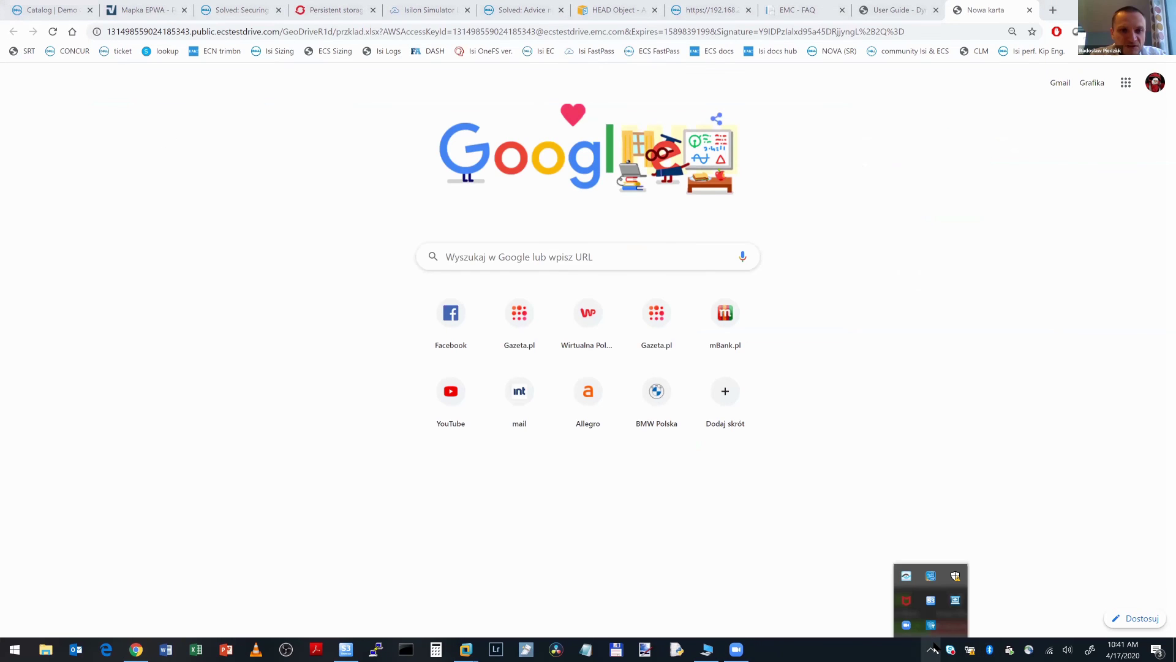
pyautogui.rightClick(957, 604)
pyautogui.click(891, 549)
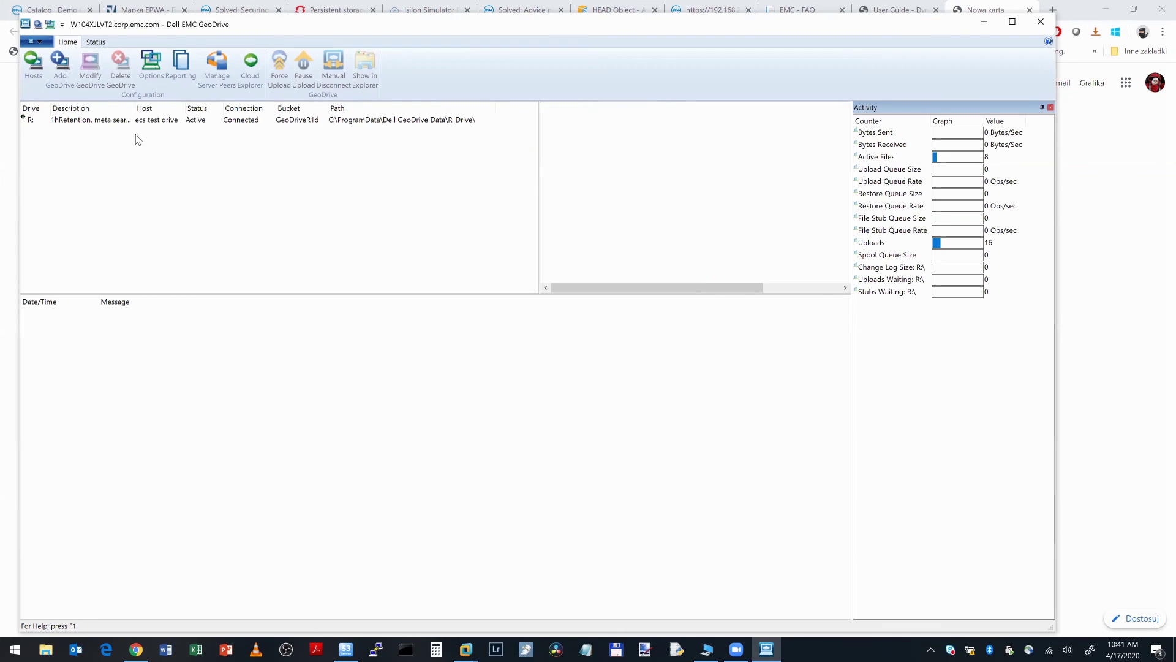
# Select the R: drive entry, repeat closing and reopening GeoDrive from the system tray, and shift its window slightly
pyautogui.click(86, 120)
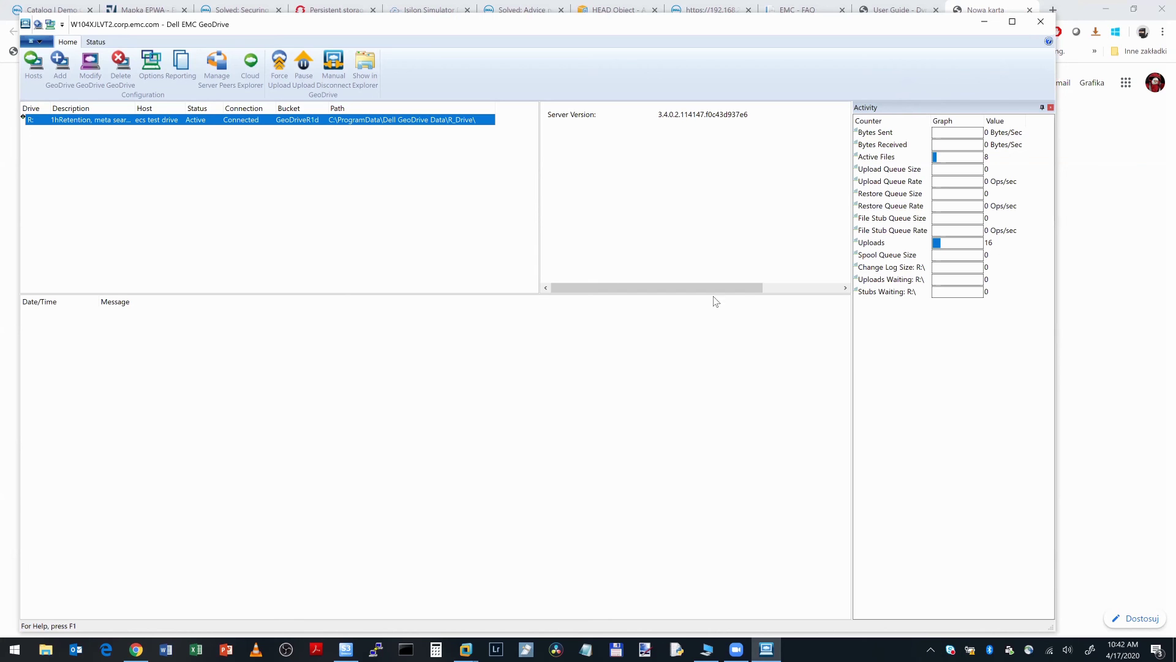
pyautogui.click(1046, 28)
pyautogui.click(931, 649)
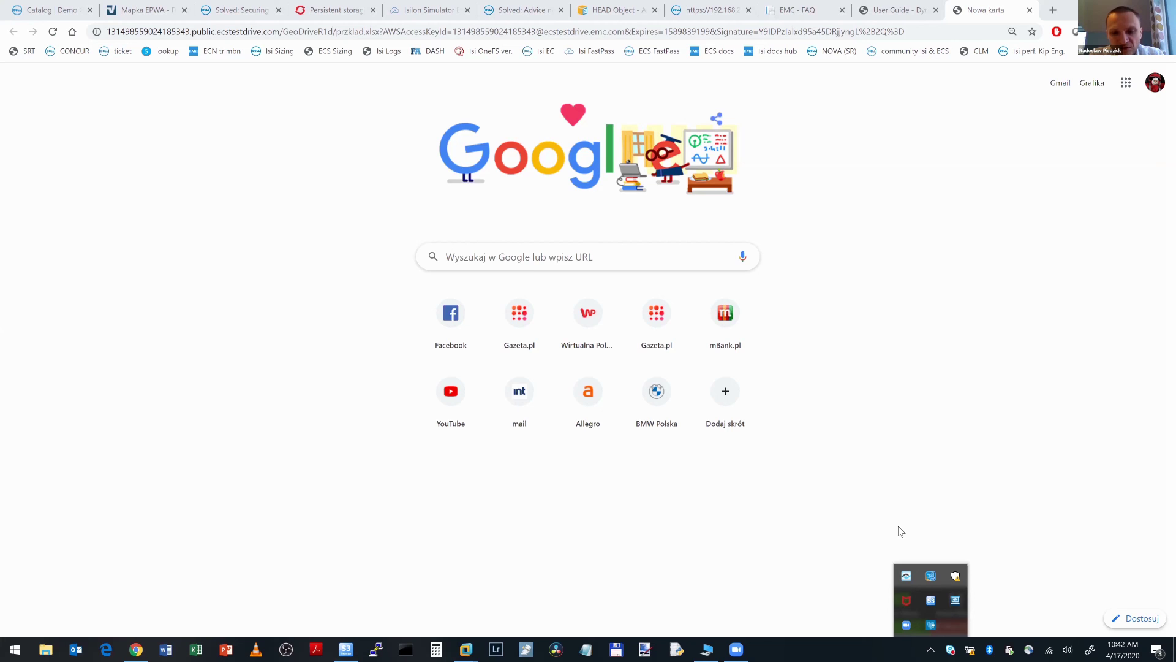
pyautogui.rightClick(954, 601)
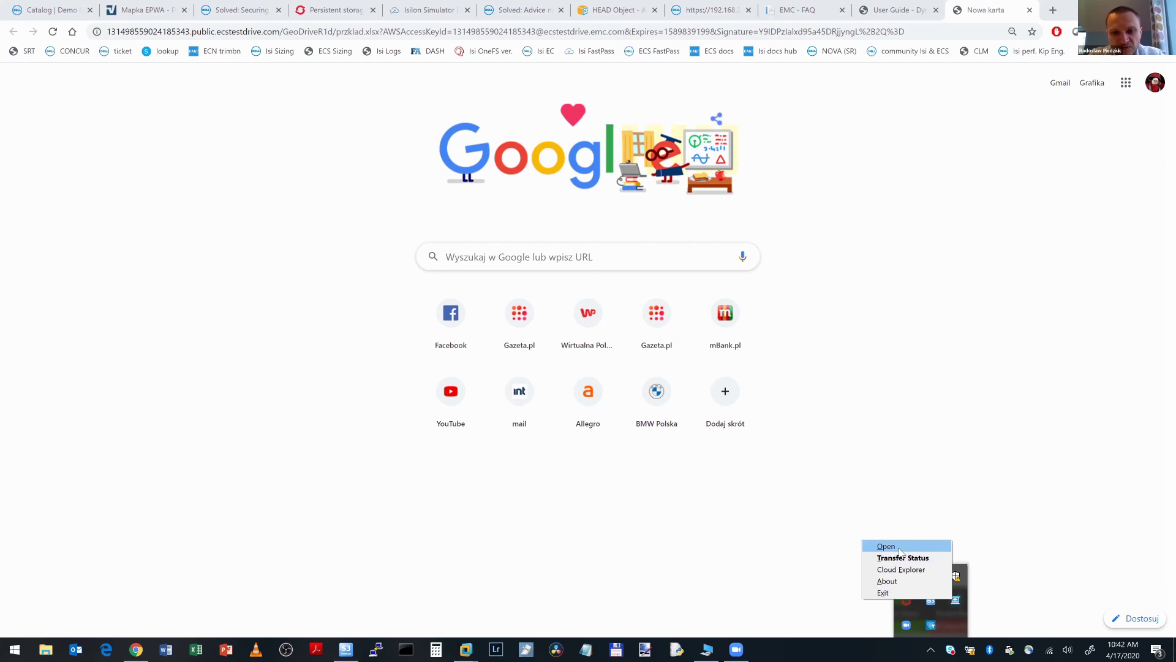
pyautogui.click(899, 549)
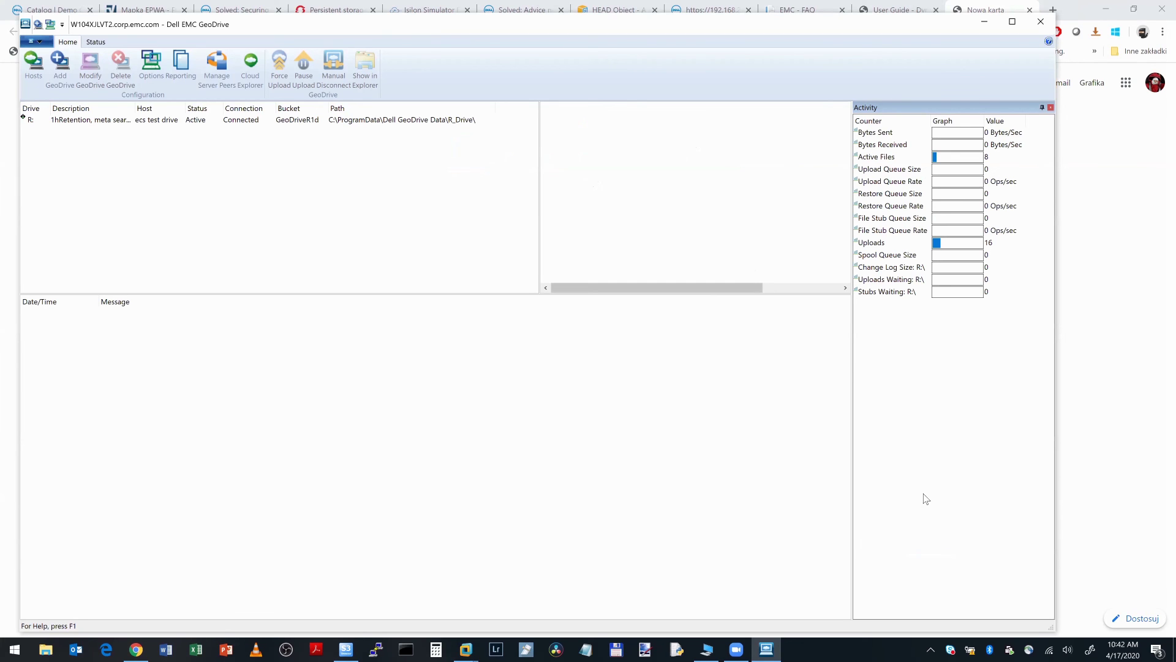
pyautogui.click(931, 650)
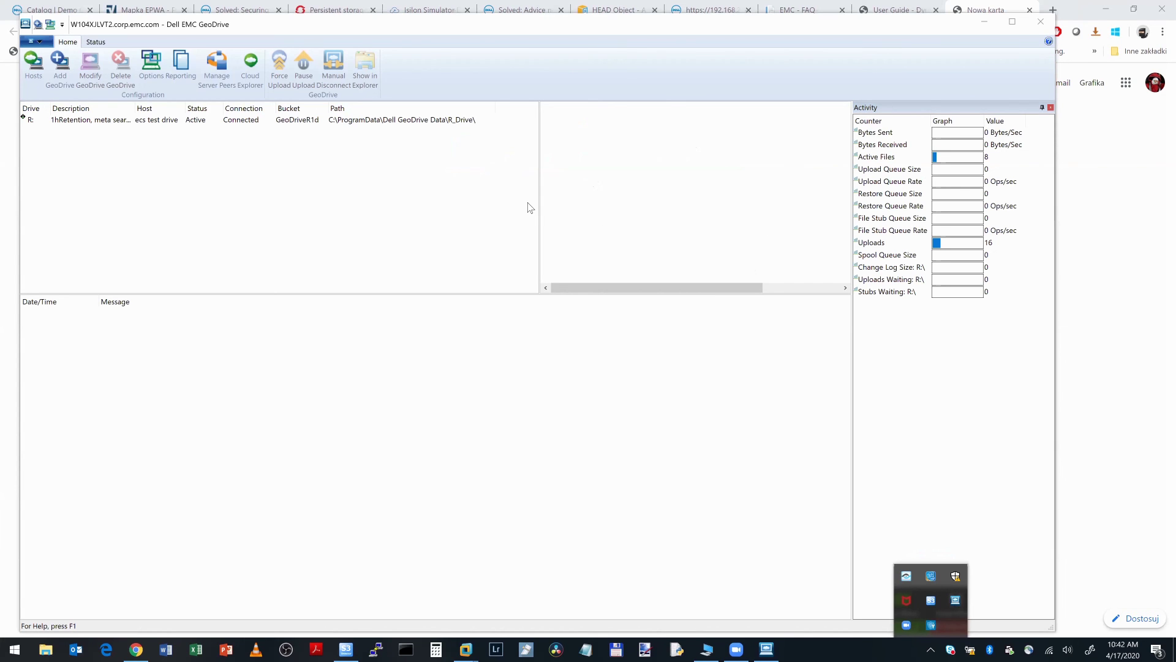
pyautogui.click(667, 27)
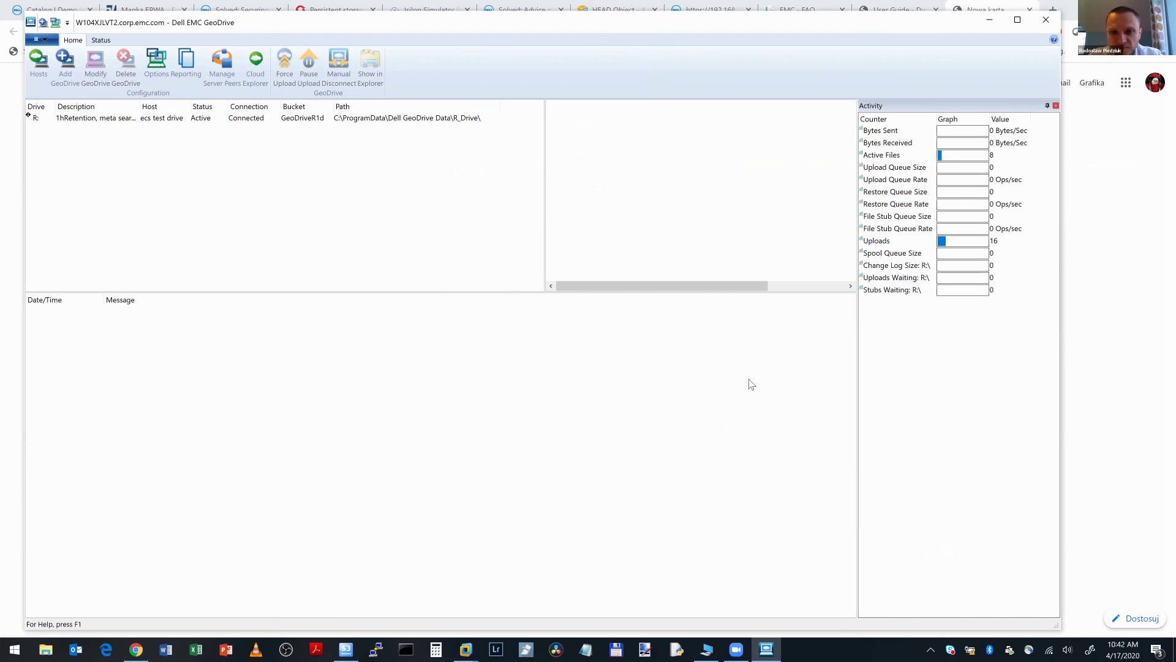